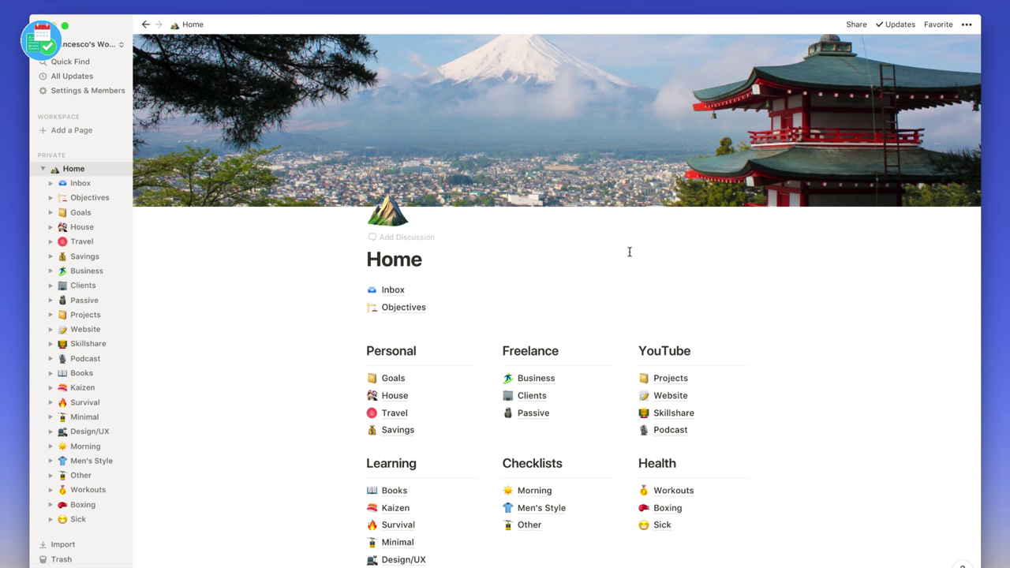
- Go to Projects > Mock-ups, preview the existing Bullet Journal page, then return to Mock-ups
left_click(670, 378)
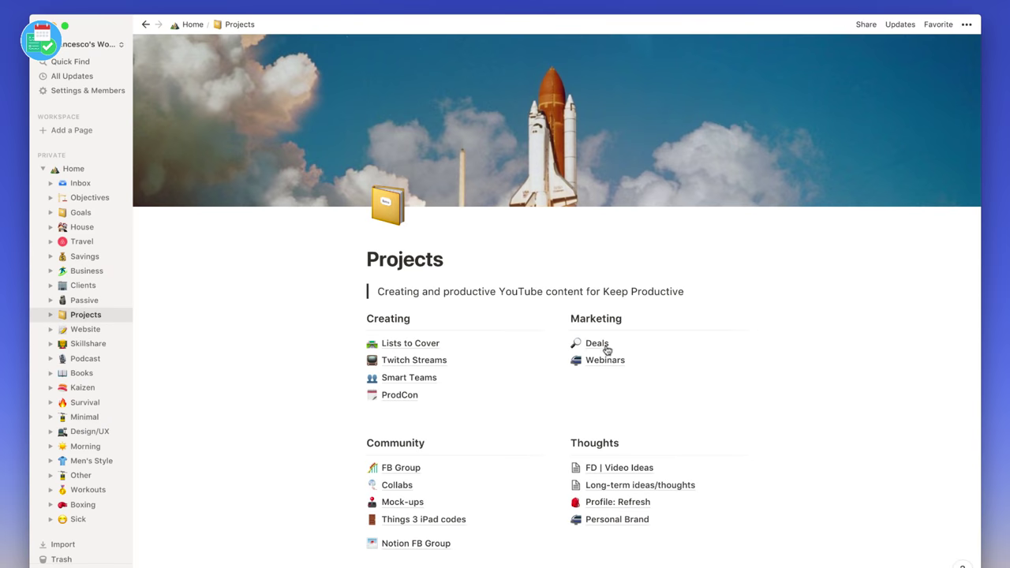
scroll(505, 347, "down", 3)
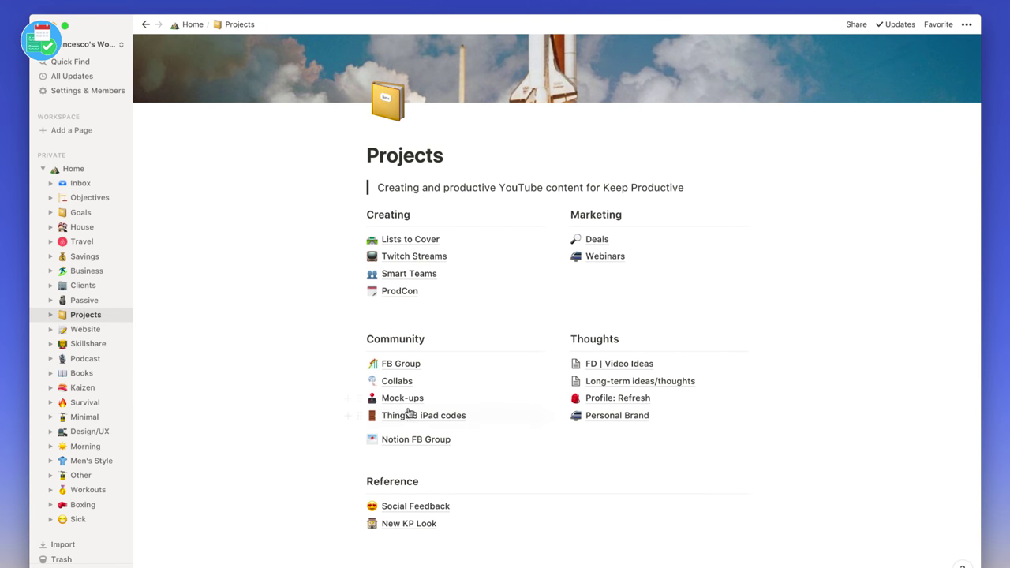
left_click(406, 399)
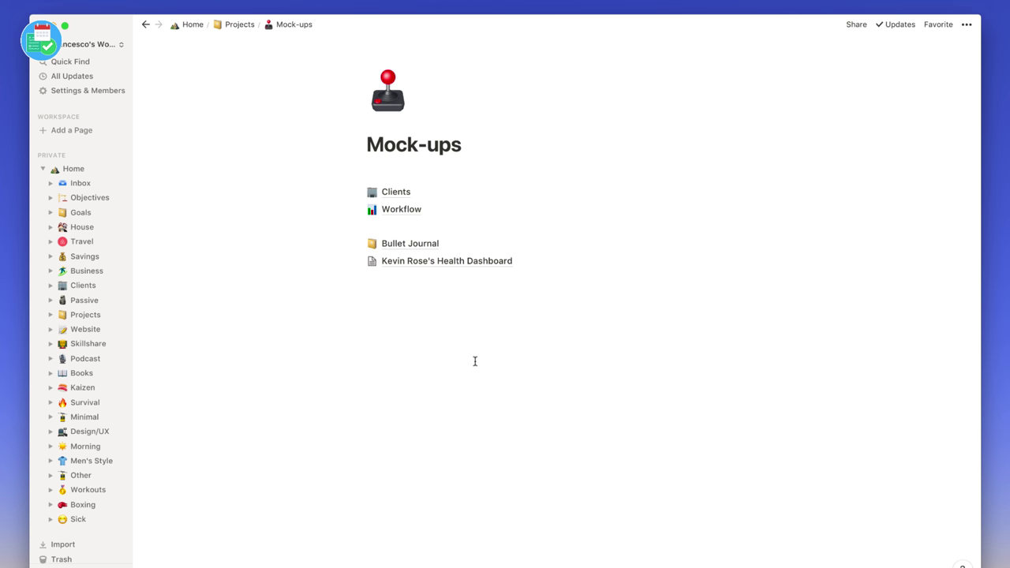
left_click(401, 246)
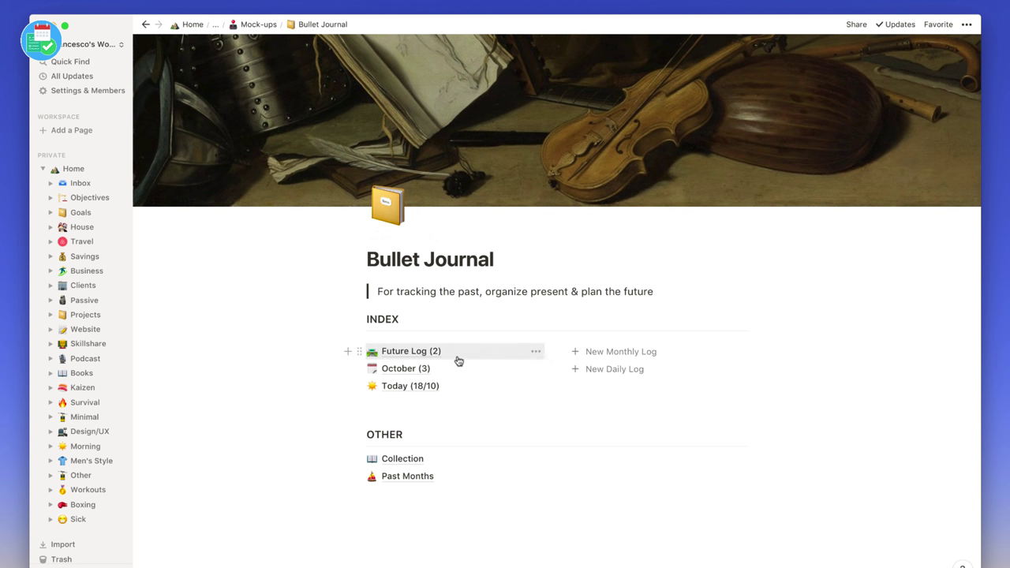
scroll(466, 387, "down", 1)
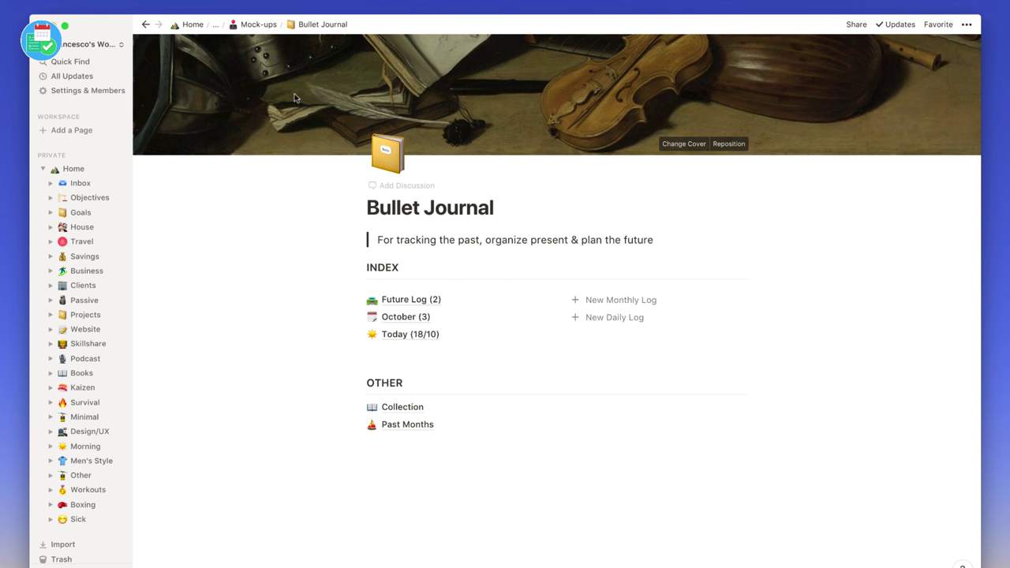
left_click(251, 24)
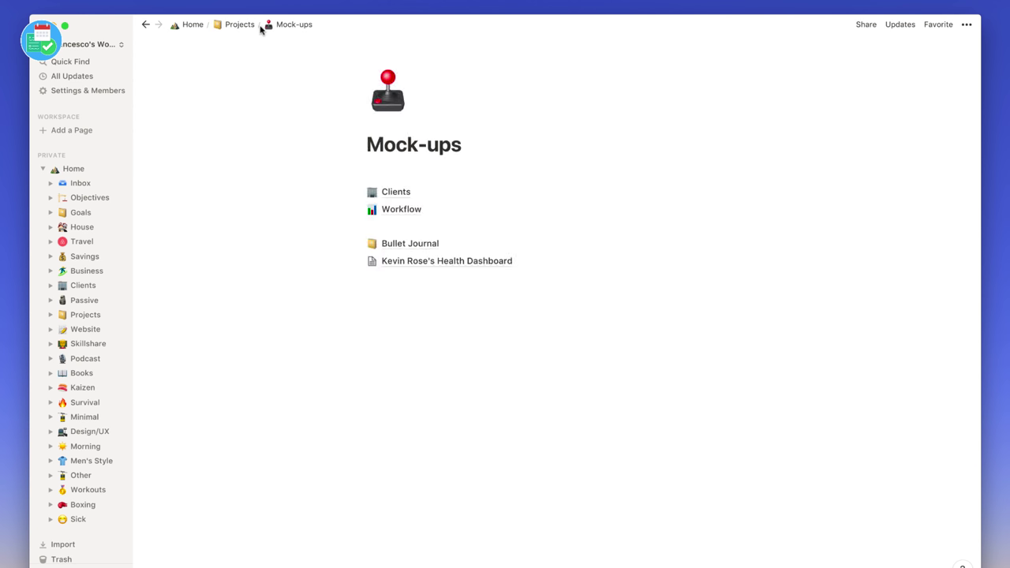
- Create a new sub-page in Mock-ups titled 'My Bullet Journal' using /page
left_click(400, 321)
key("Return")
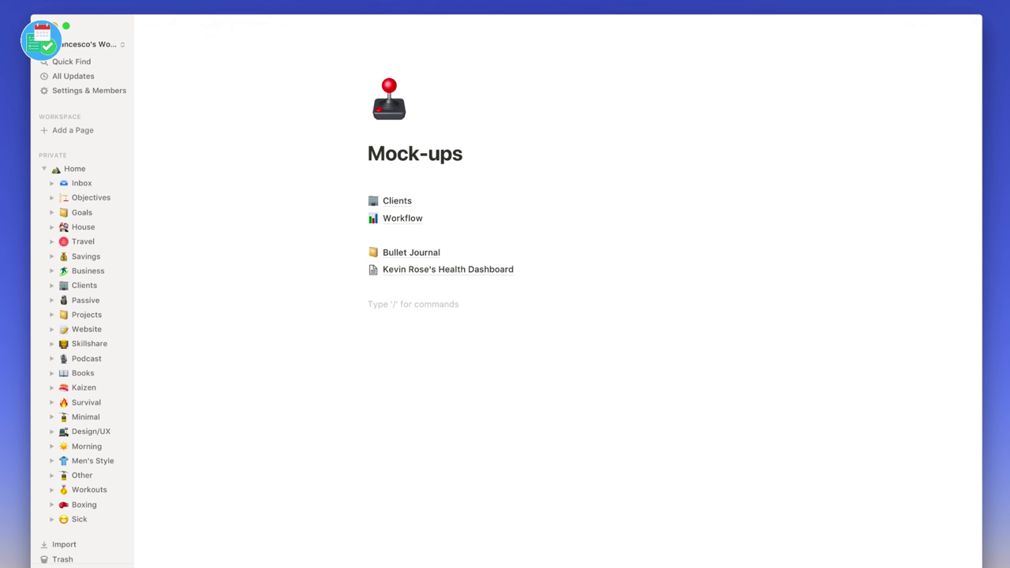
type("/pa")
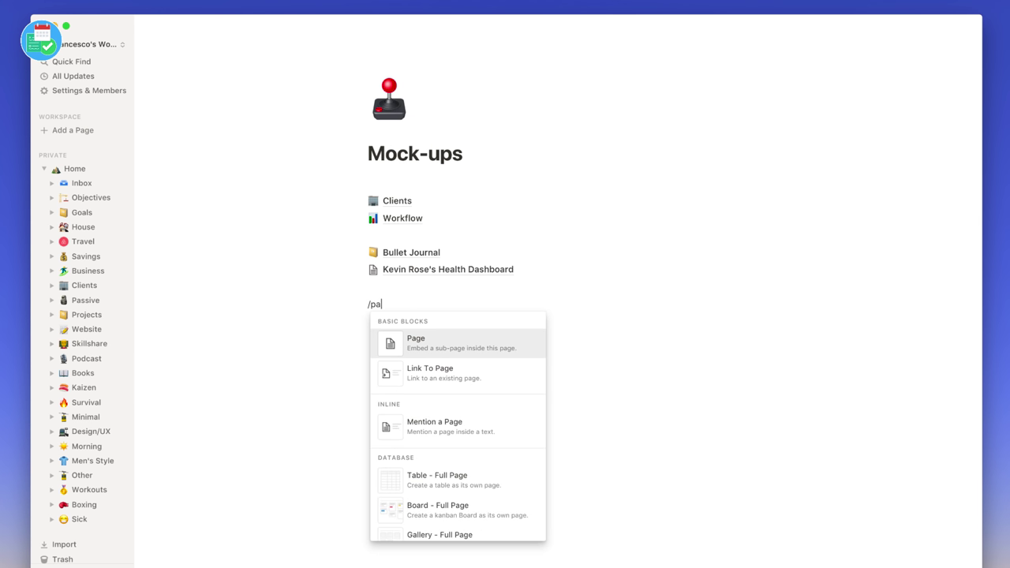
key("Return")
type("My Bullet Journalk")
key("BackSpace")
key("Return")
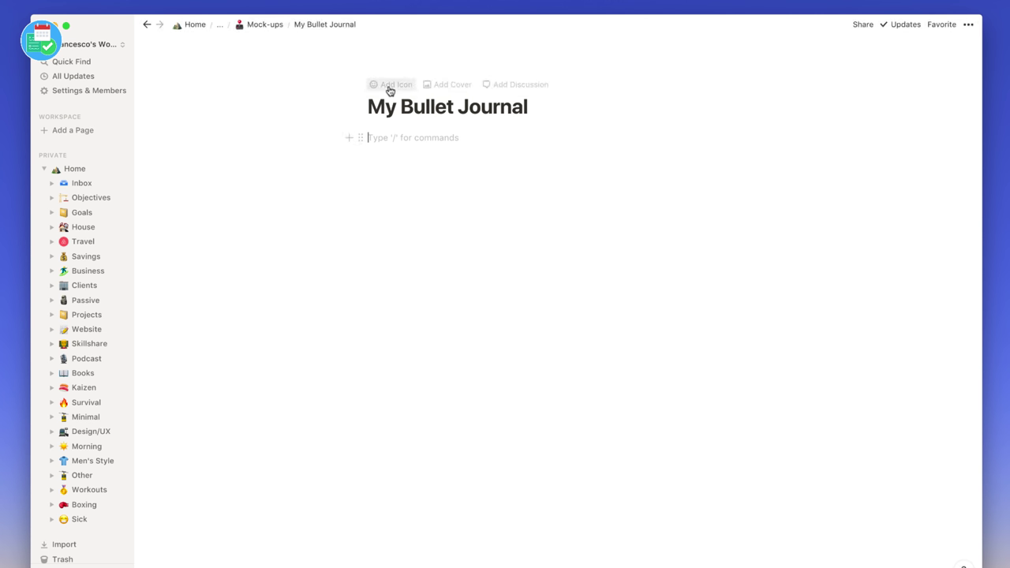
- Give My Bullet Journal an open-book emoji icon and a blue floral cover image
left_click(389, 90)
left_click(389, 98)
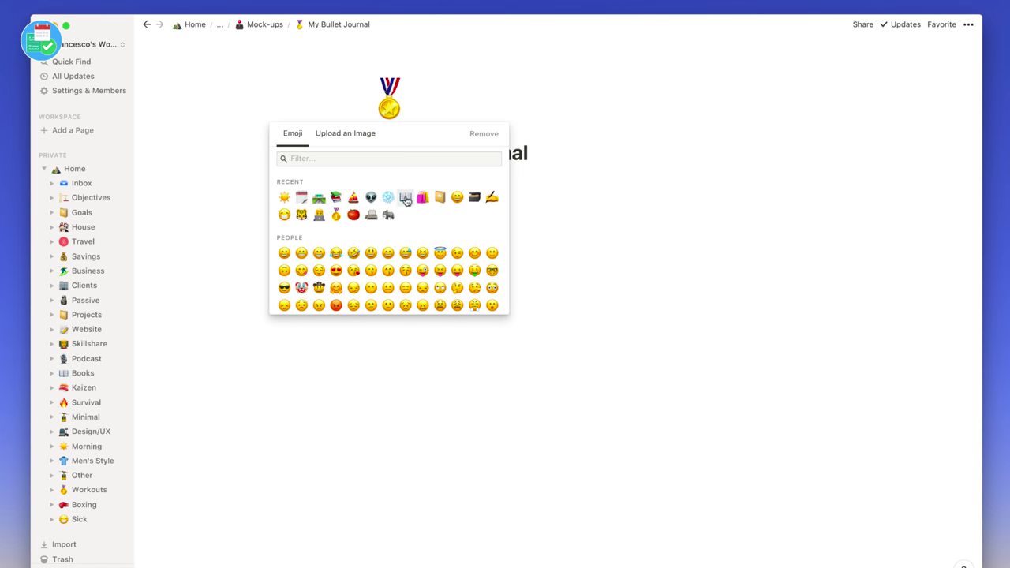
left_click(405, 198)
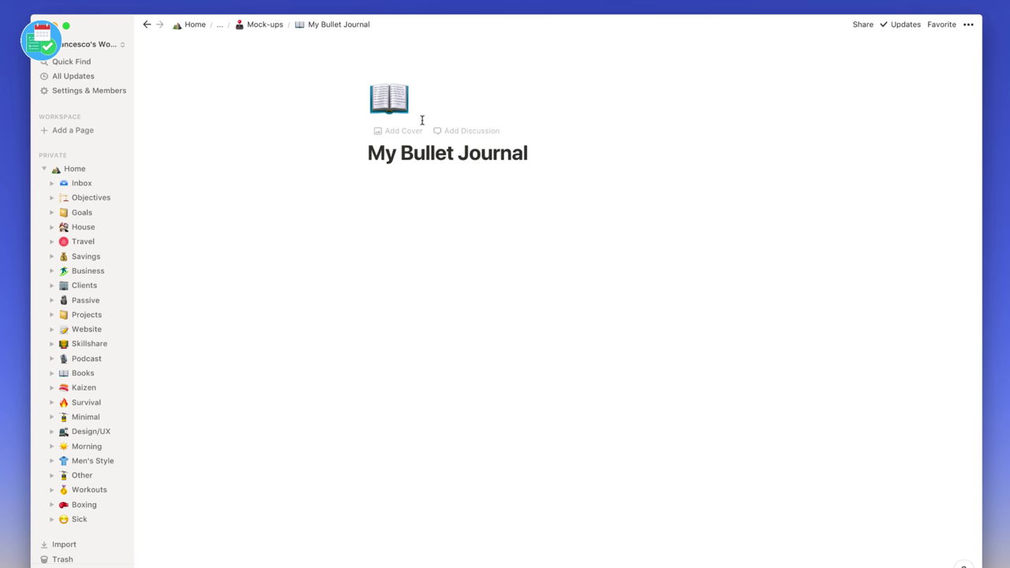
left_click(400, 137)
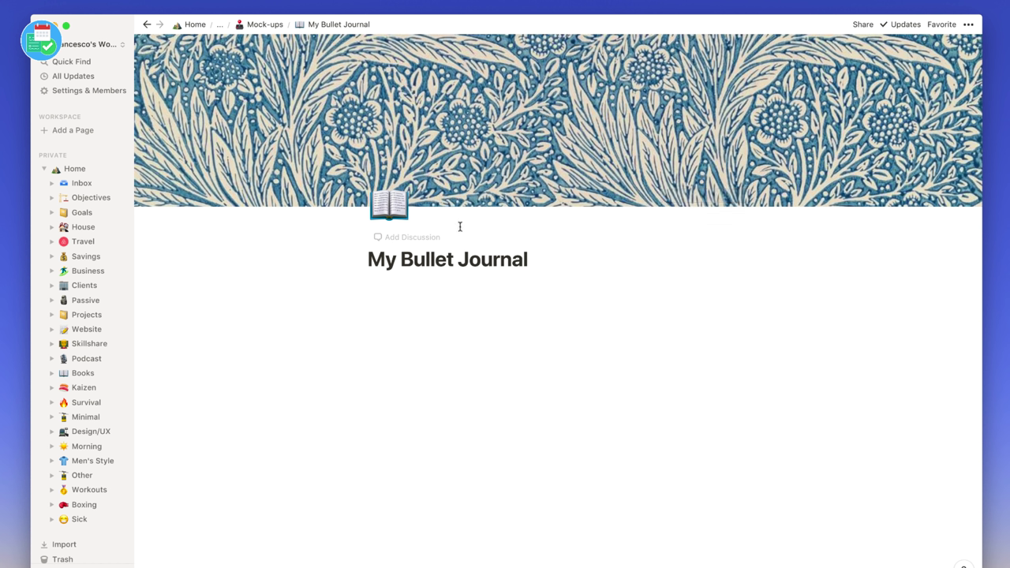
left_click(423, 297)
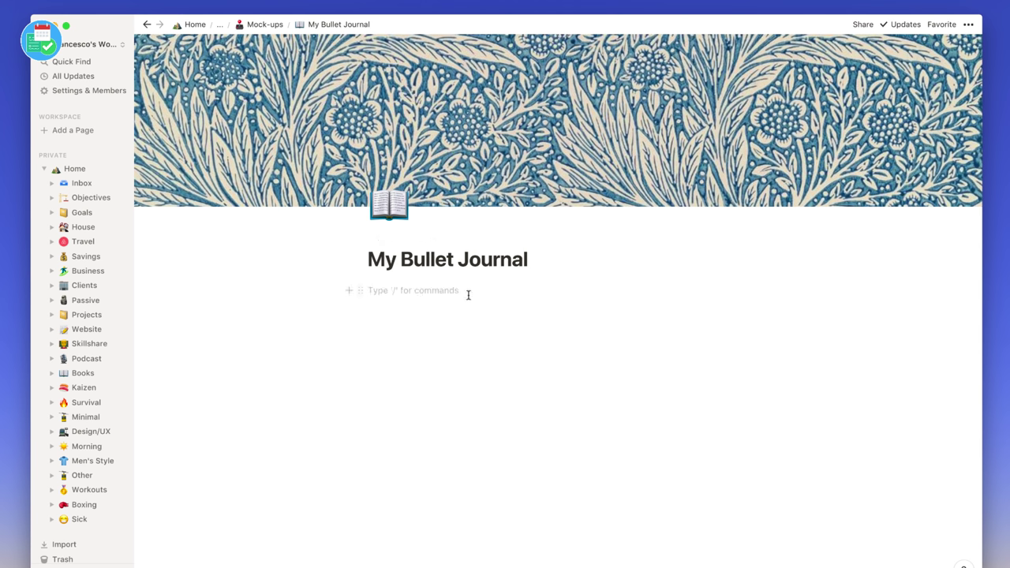
- Add a quote block reading 'Francesco's Bullet Journal Process' below the title
type("/")
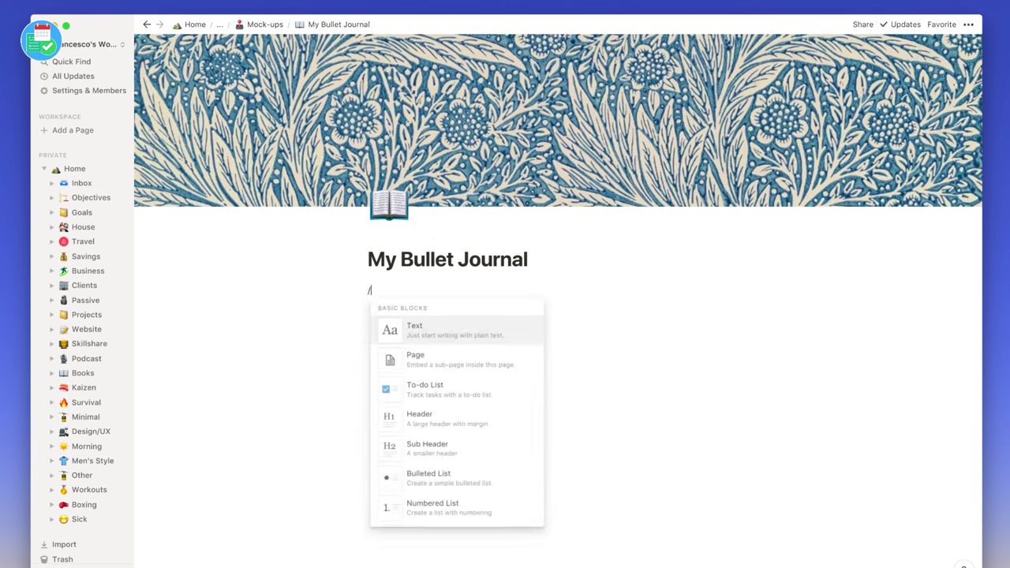
type("qu")
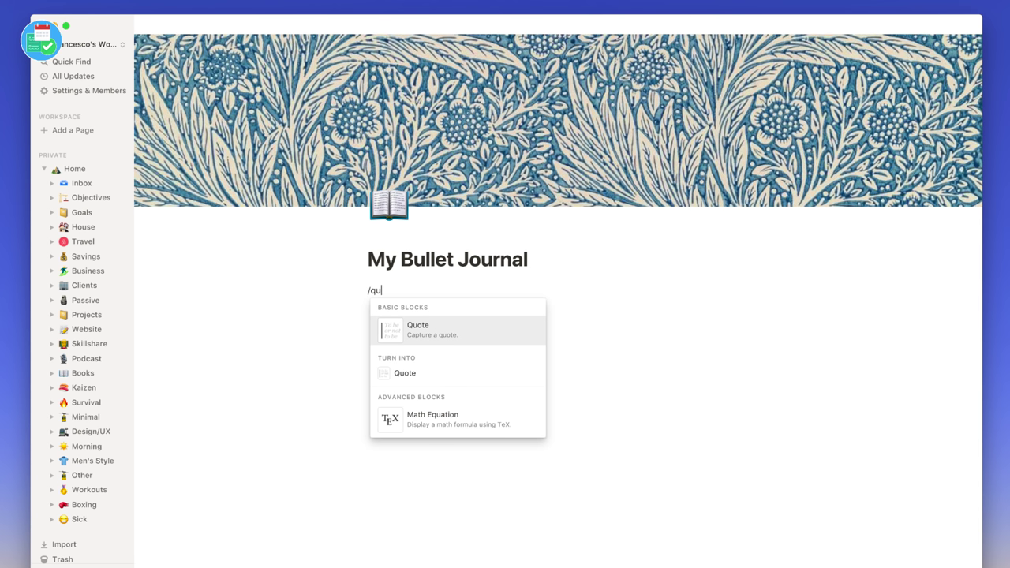
key("Return")
type("Francesco's ")
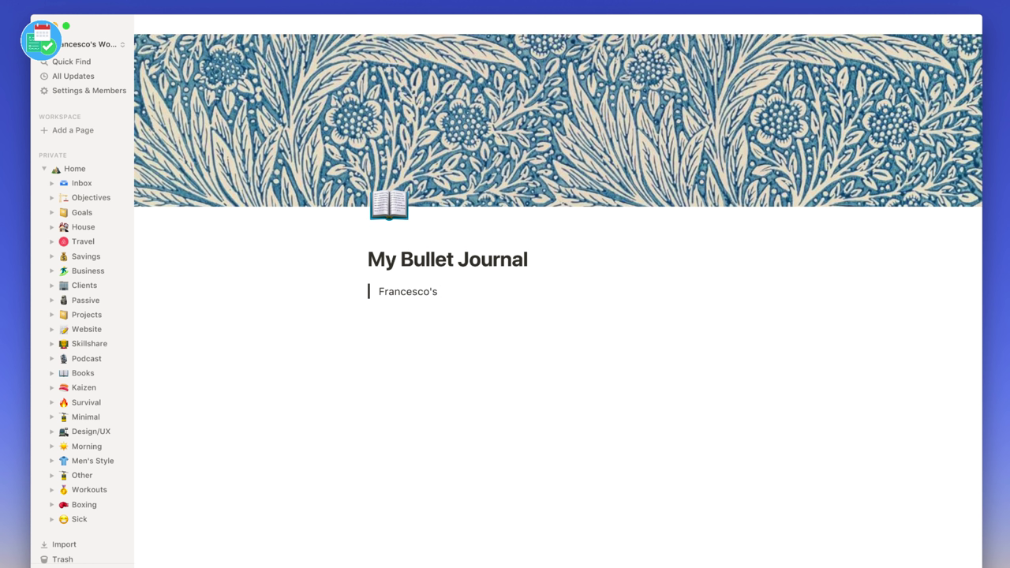
type("Bullet Journal Process")
key("Return")
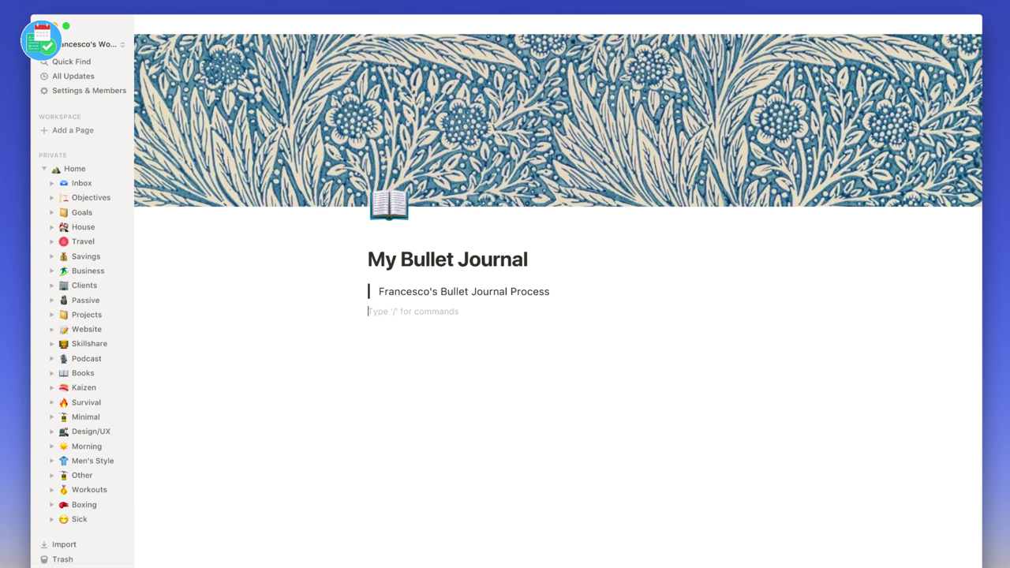
key("Return")
- Add an INDEX sub header with a divider beneath it and some empty lines
type("/su")
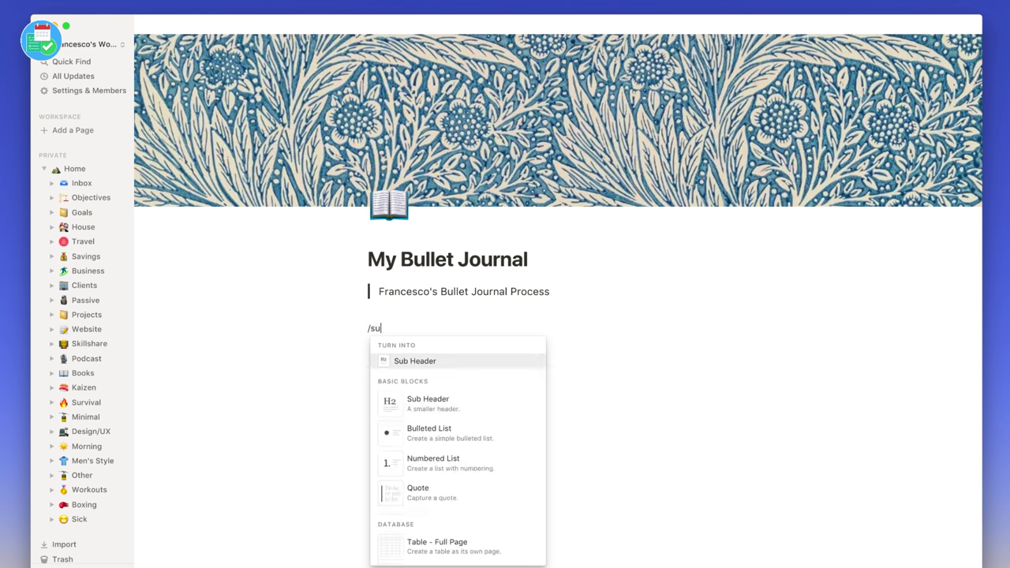
key("Return")
type("INDEX")
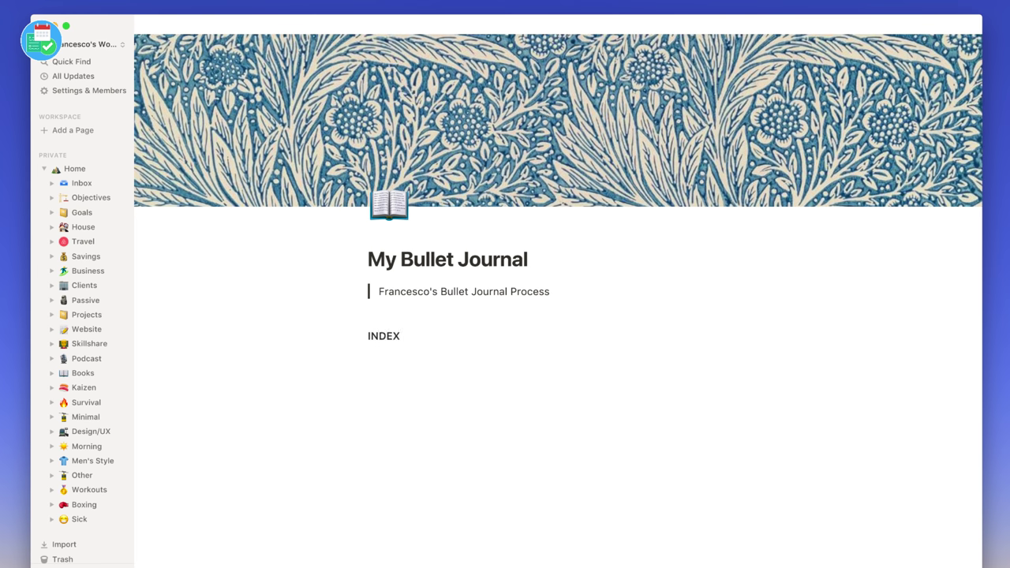
key("Return")
type("/d")
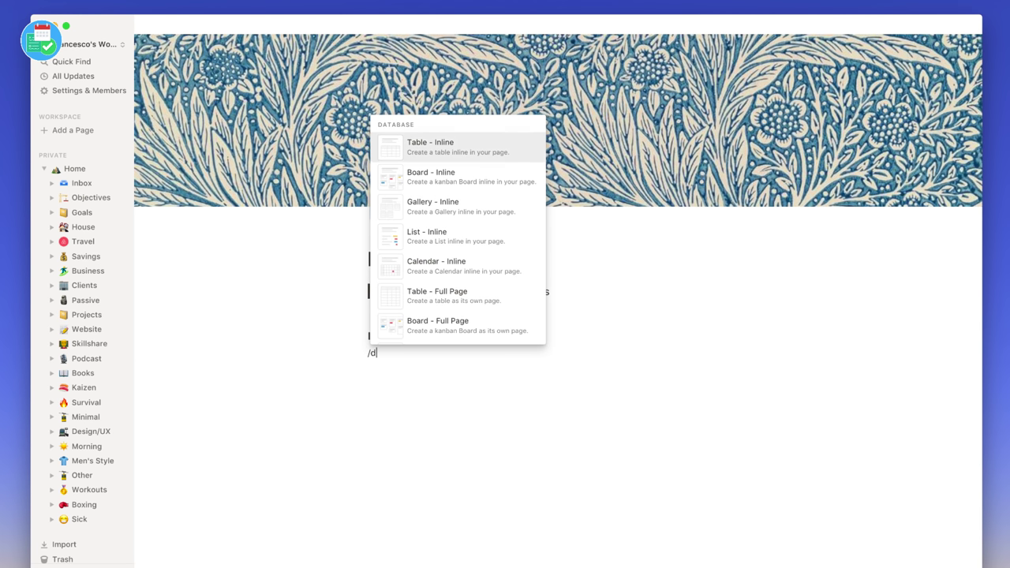
type("i")
key("Return")
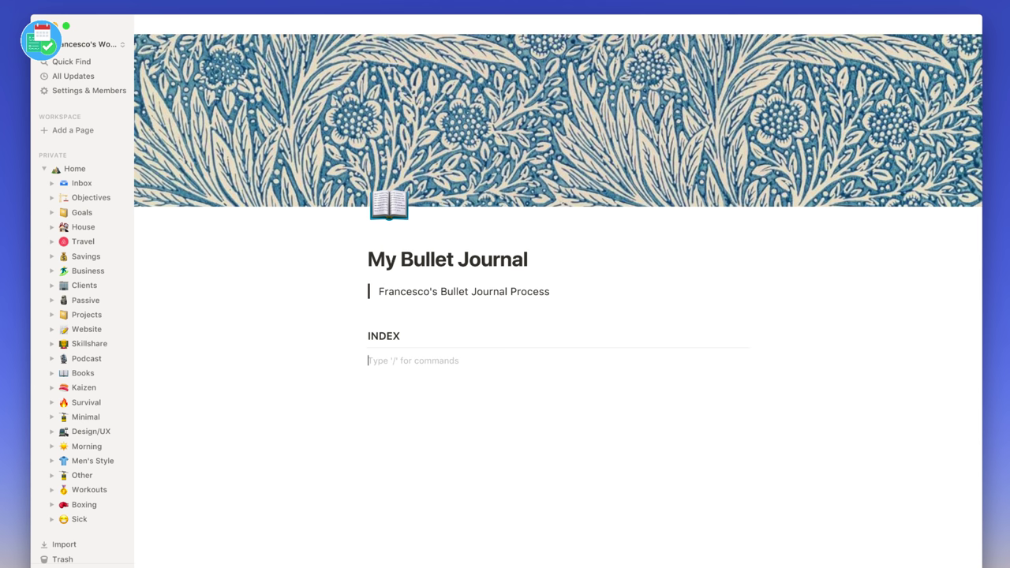
key("Return")
key("Return")
key("Return")
key("Return")
key("Return")
key("Return")
key("Return")
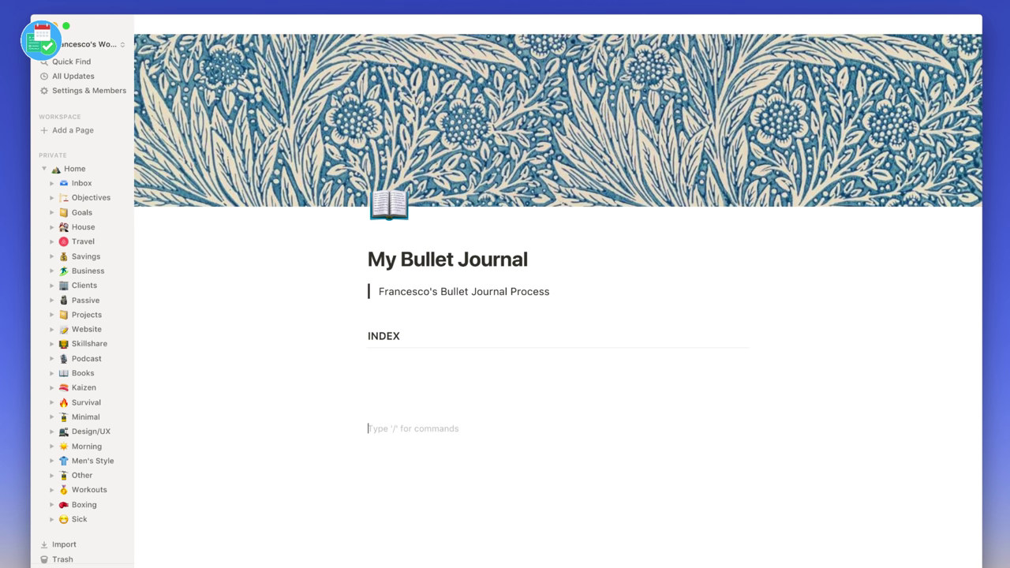
- Add a COLLECTIONS sub header with its own divider, then return to the line below INDEX
type("/su")
key("Return")
type("coLLECTIONS")
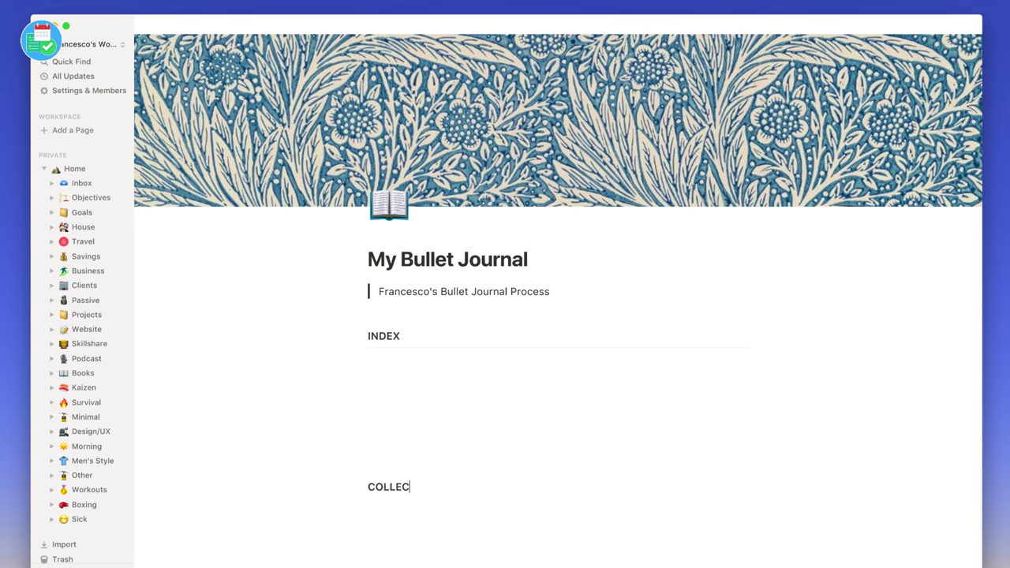
key("Return")
type("/di")
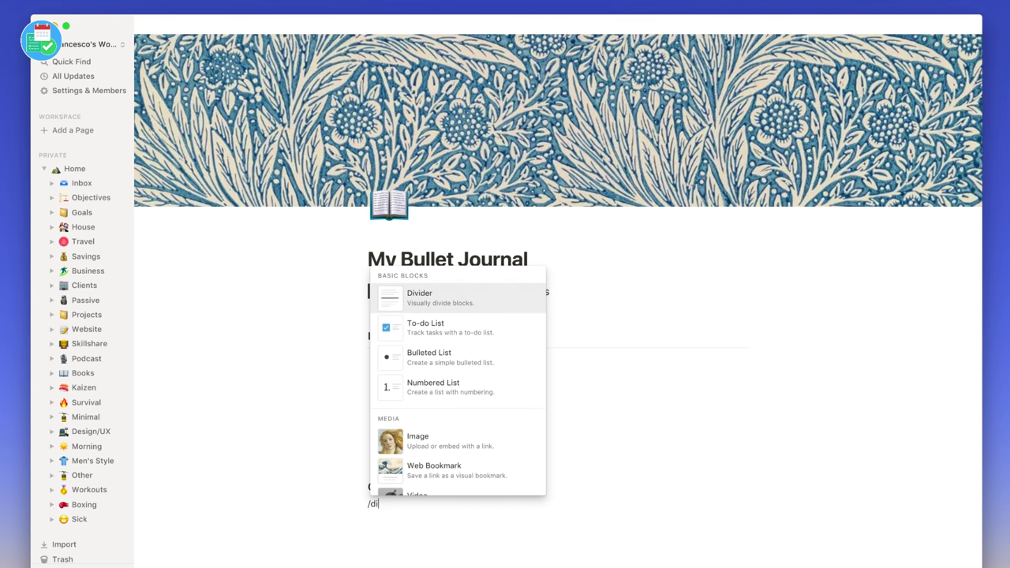
key("Return")
left_click(417, 360)
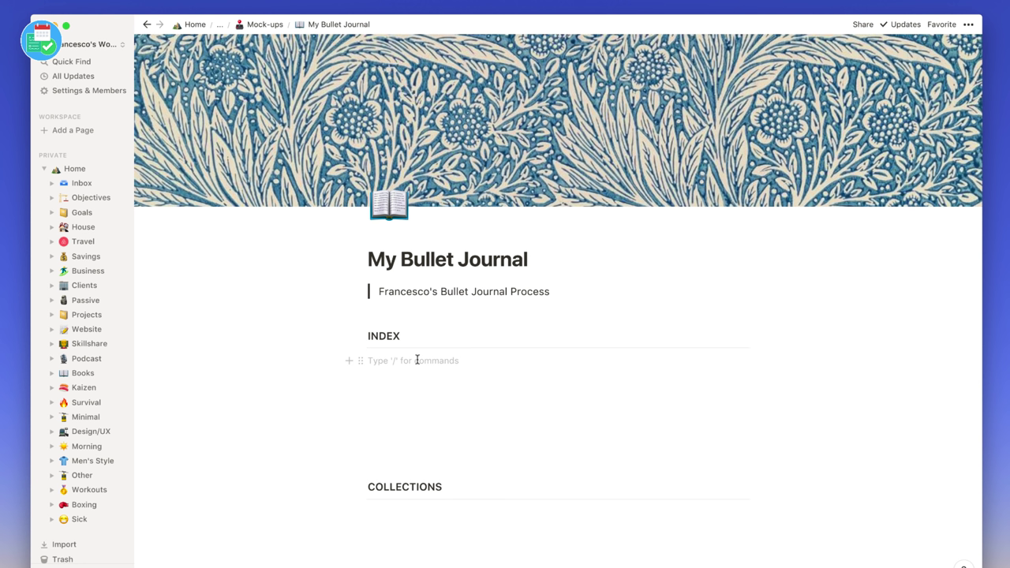
- Create a 'Future Log' sub-page under INDEX using /page
type("/pa")
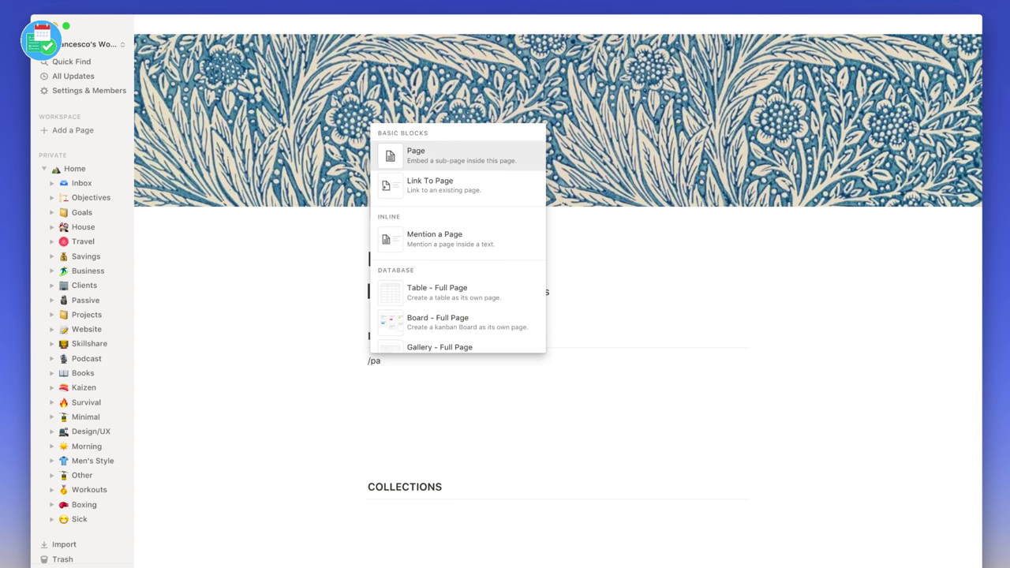
key("Return")
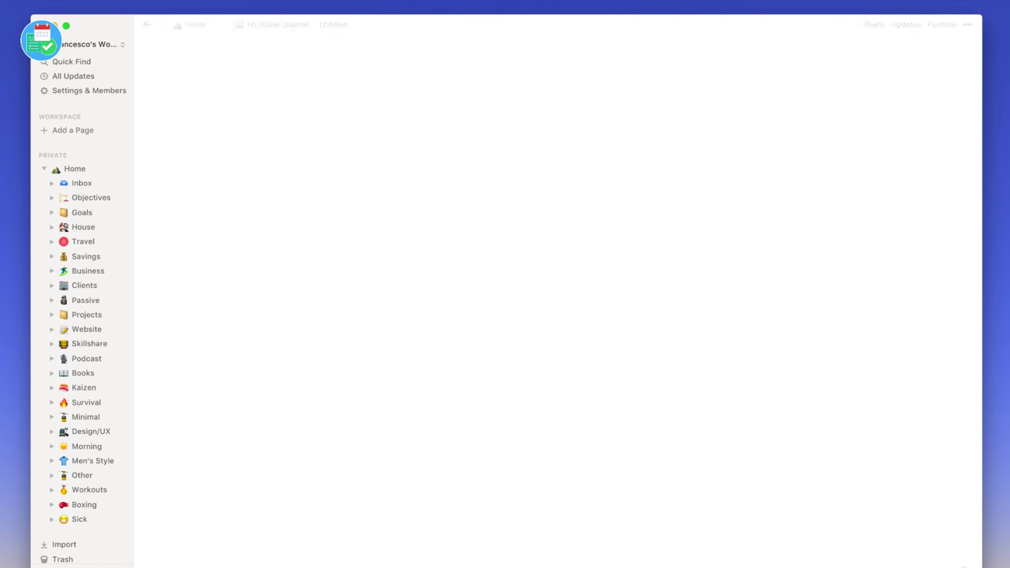
type("Future Log")
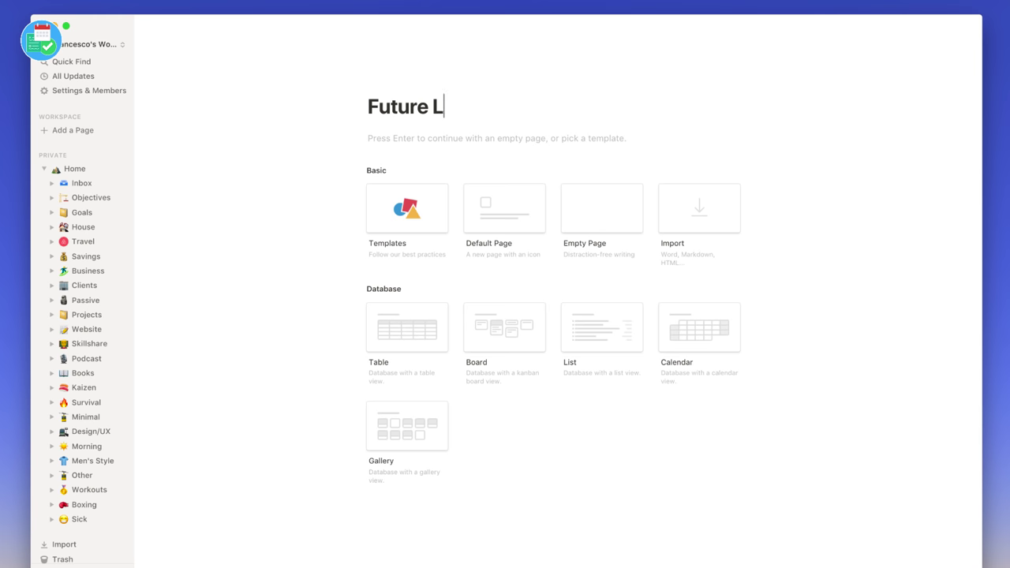
key("Return")
- Give Future Log a motorway emoji icon and a cover image, then go back to My Bullet Journal
left_click(390, 85)
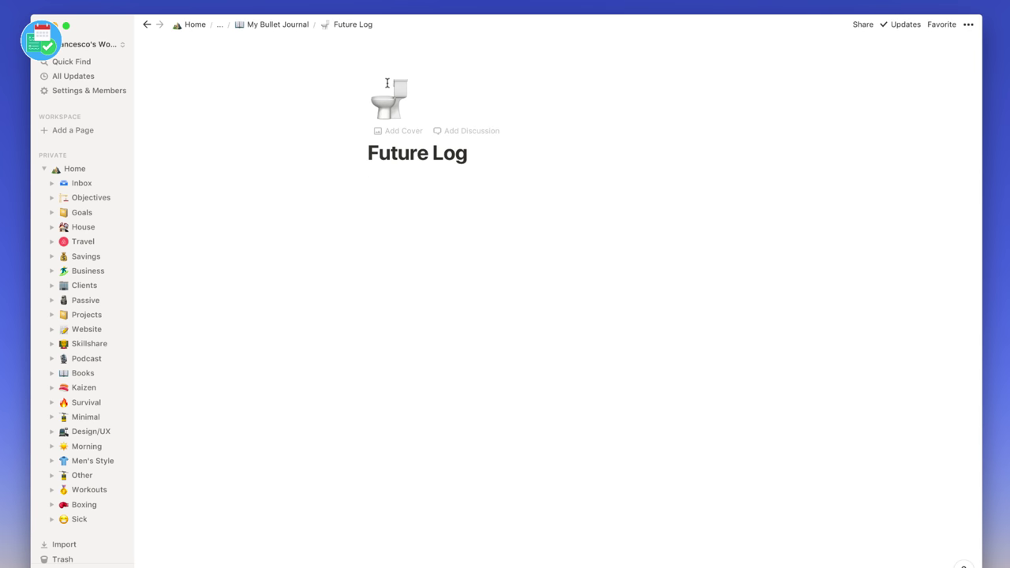
left_click(389, 96)
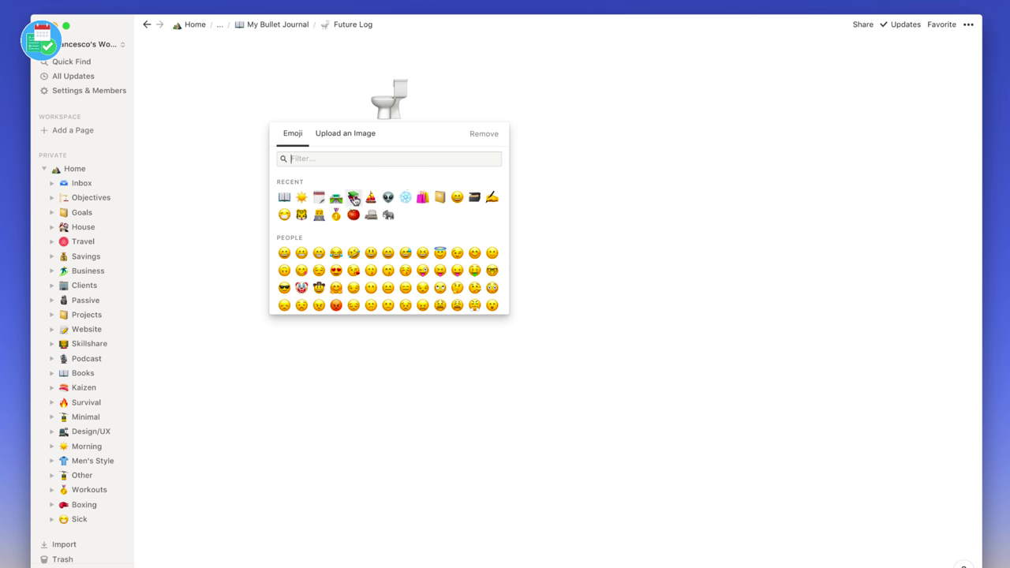
left_click(336, 196)
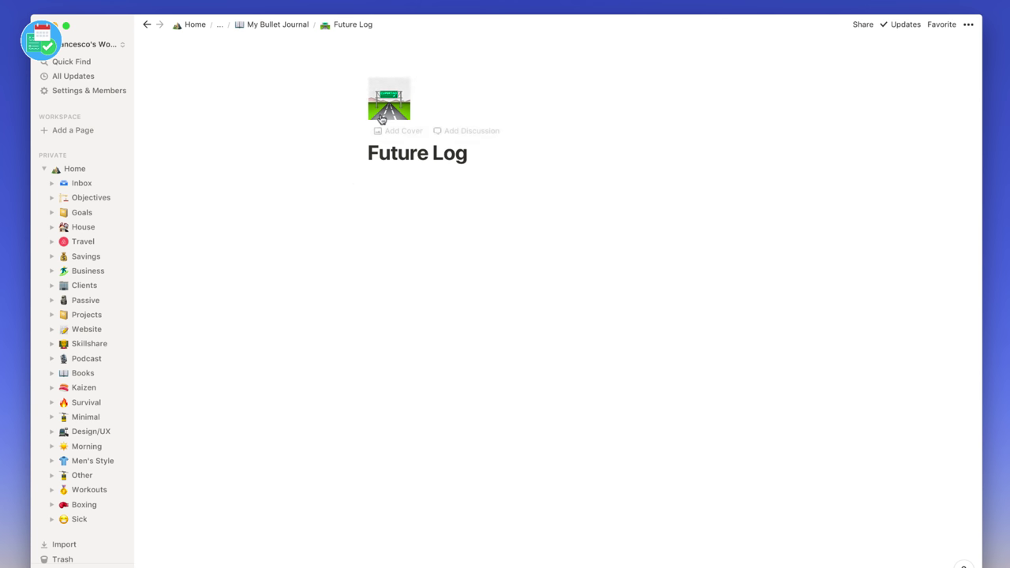
left_click(387, 130)
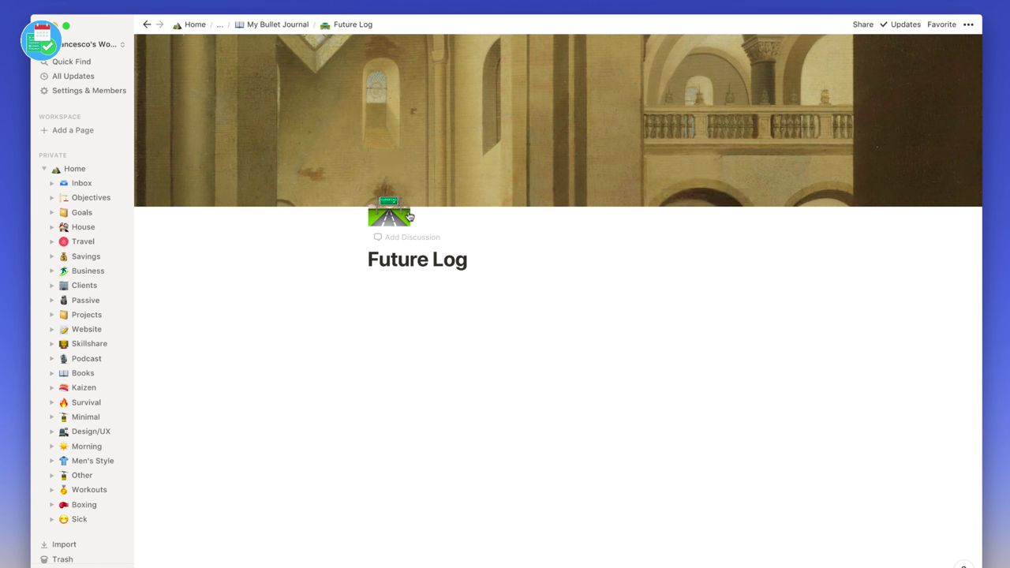
left_click(284, 28)
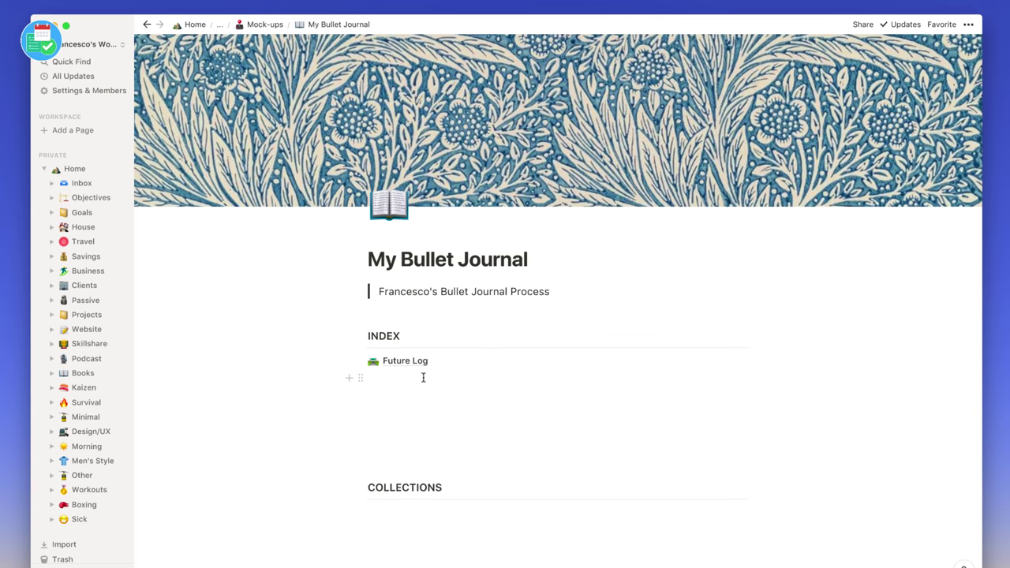
left_click(740, 363)
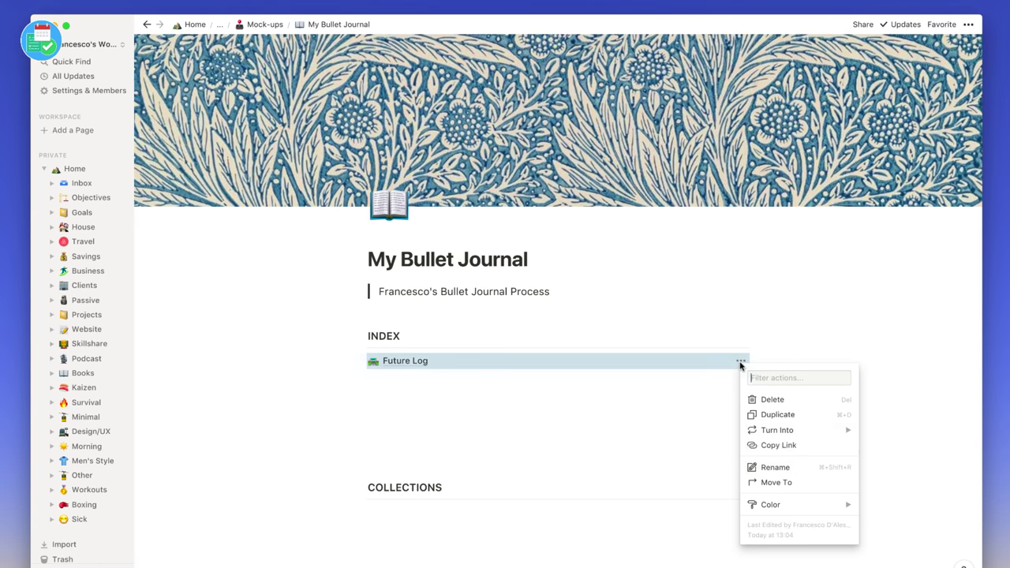
left_click(769, 469)
key("Right")
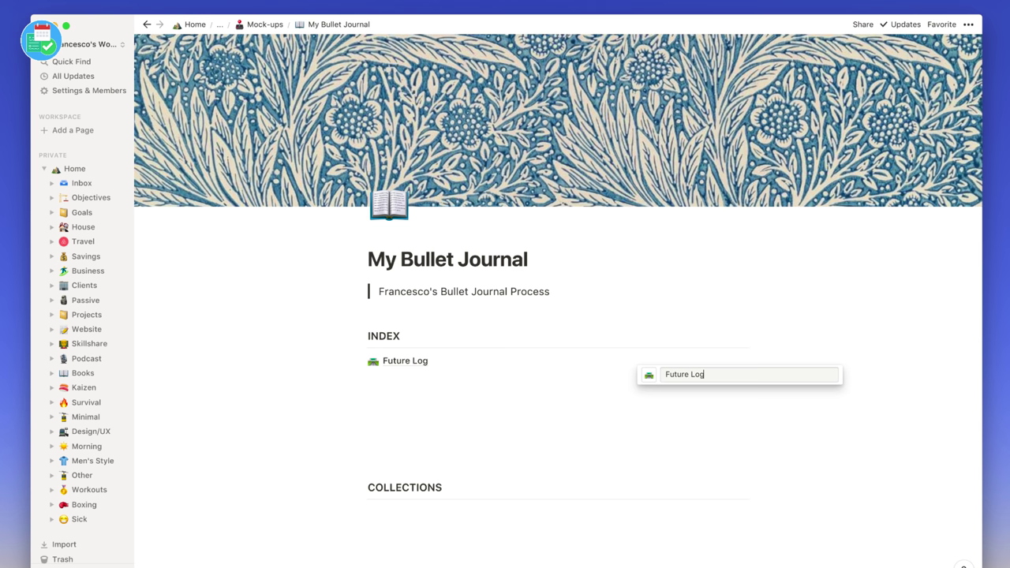
type("(2)")
key("BackSpace")
key("BackSpace")
key("BackSpace")
key("BackSpace")
key("Return")
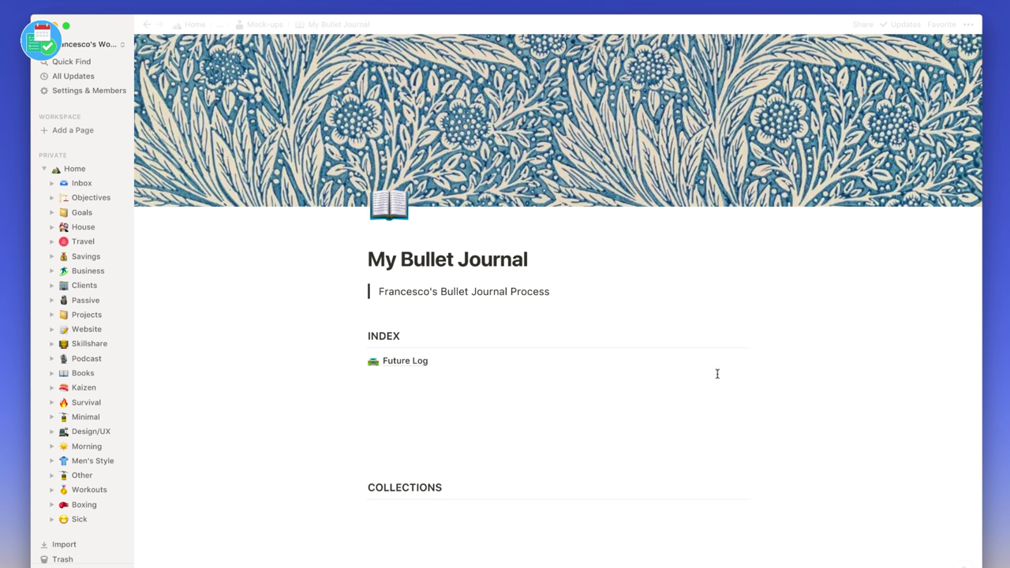
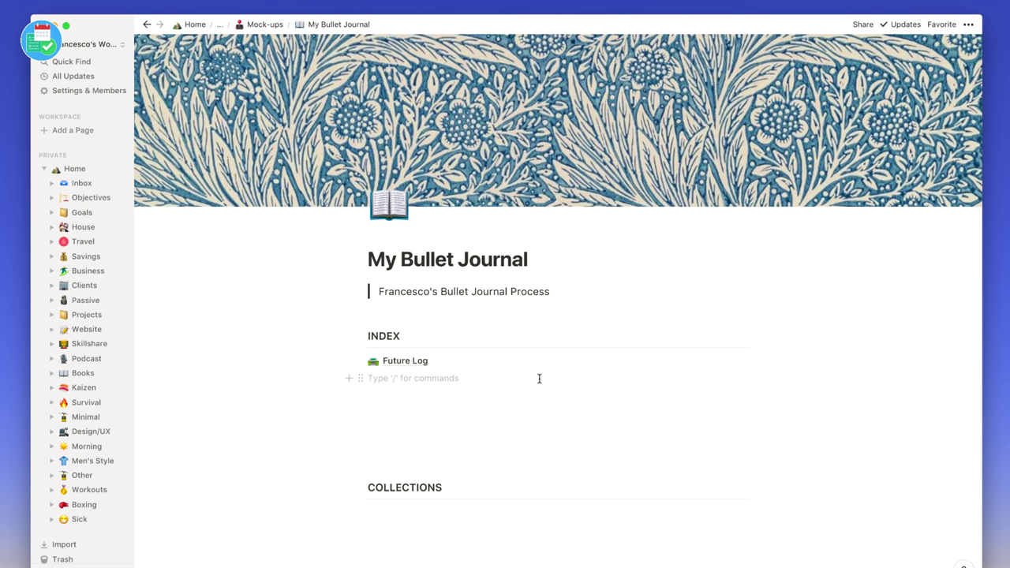
- Create a new blank sub-page titled 'Month View' with /page
type("pa")
key("Return")
type("Month Viue")
key("BackSpace")
key("BackSpace")
type("ew")
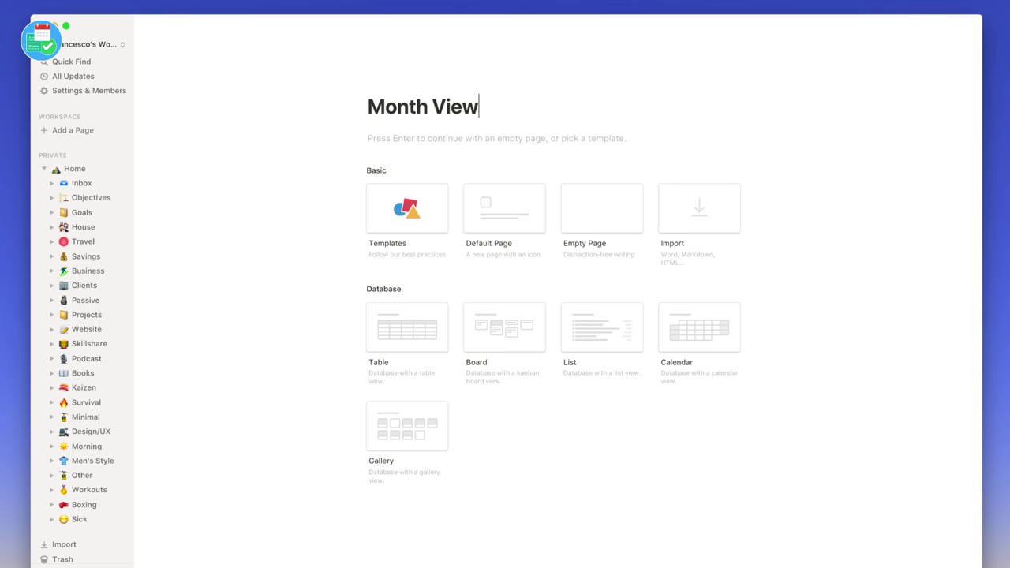
key("Return")
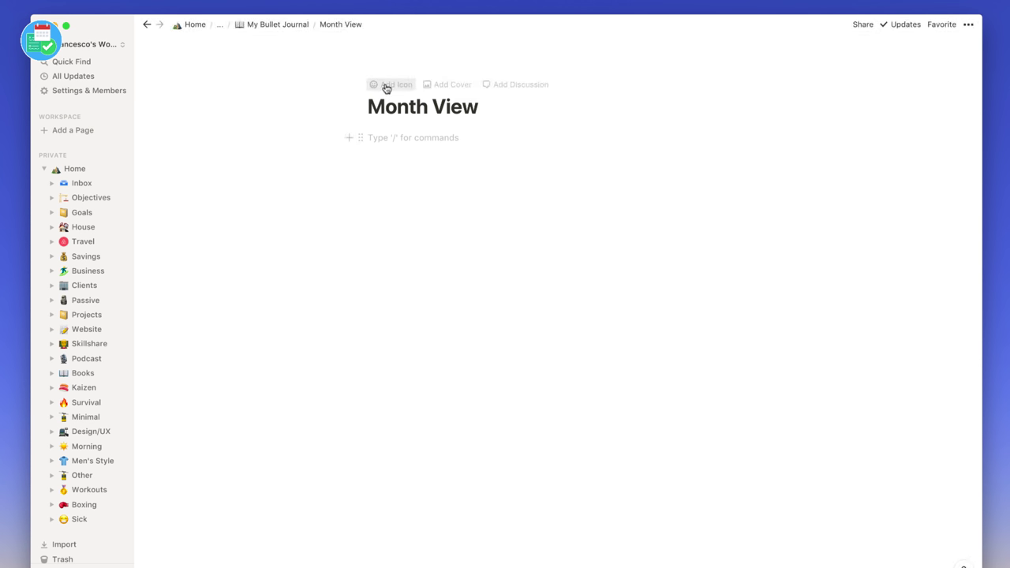
- Give Month View a calendar emoji icon and return to My Bullet Journal
left_click(387, 87)
left_click(388, 95)
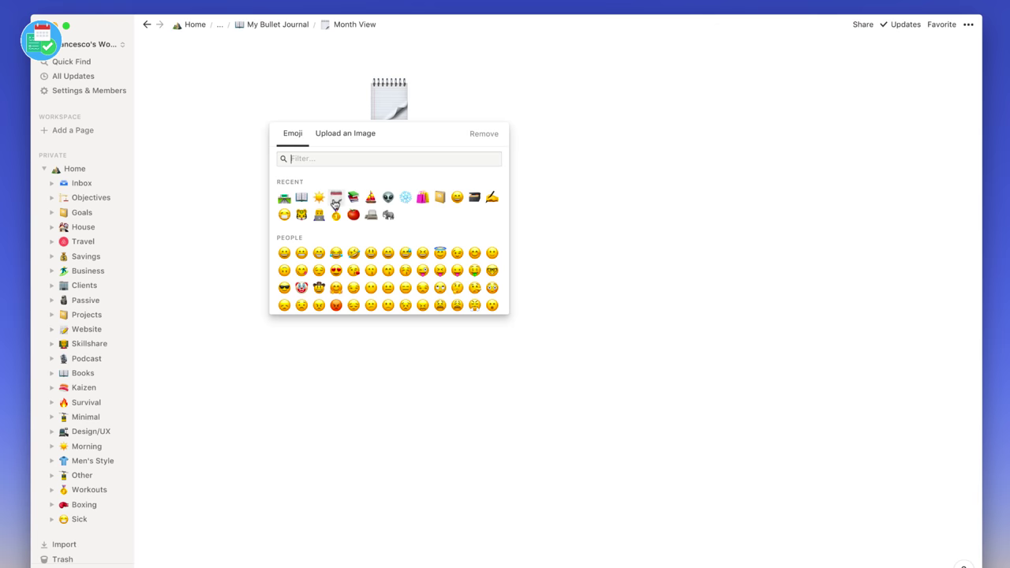
left_click(335, 197)
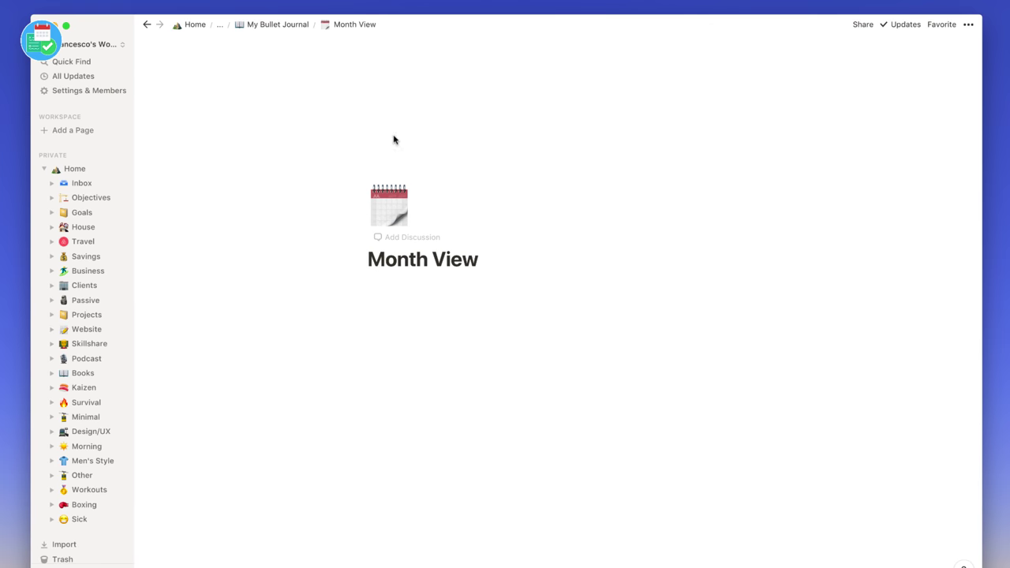
left_click(291, 26)
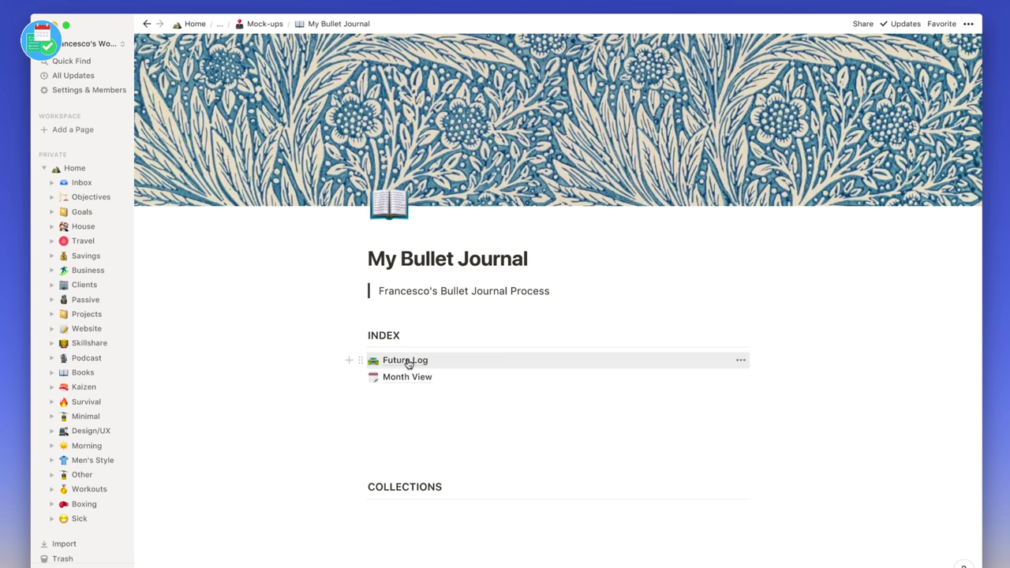
left_click(404, 396)
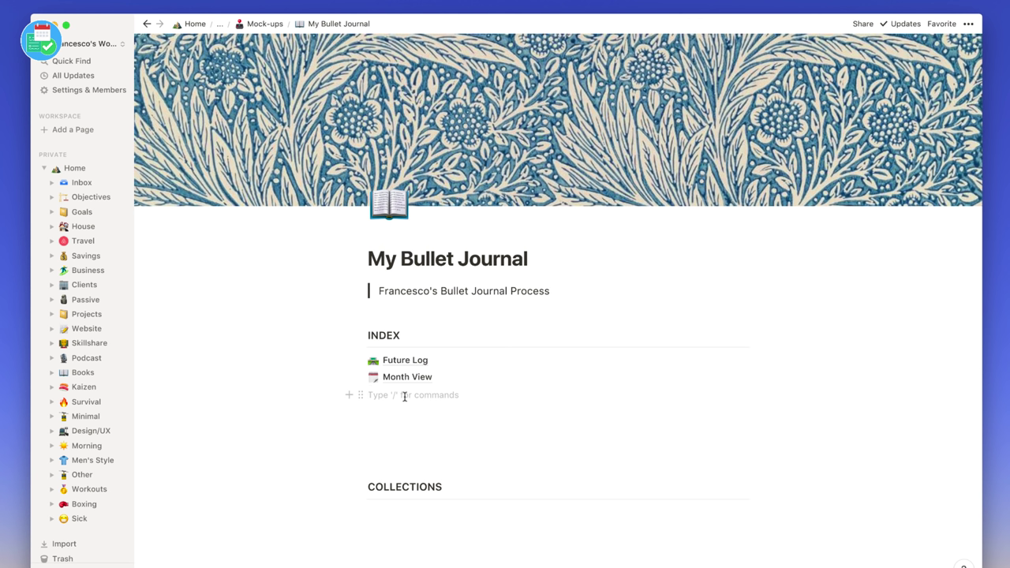
- Create a new sub-page titled 'Day View' with /page
type("/page")
key("Return")
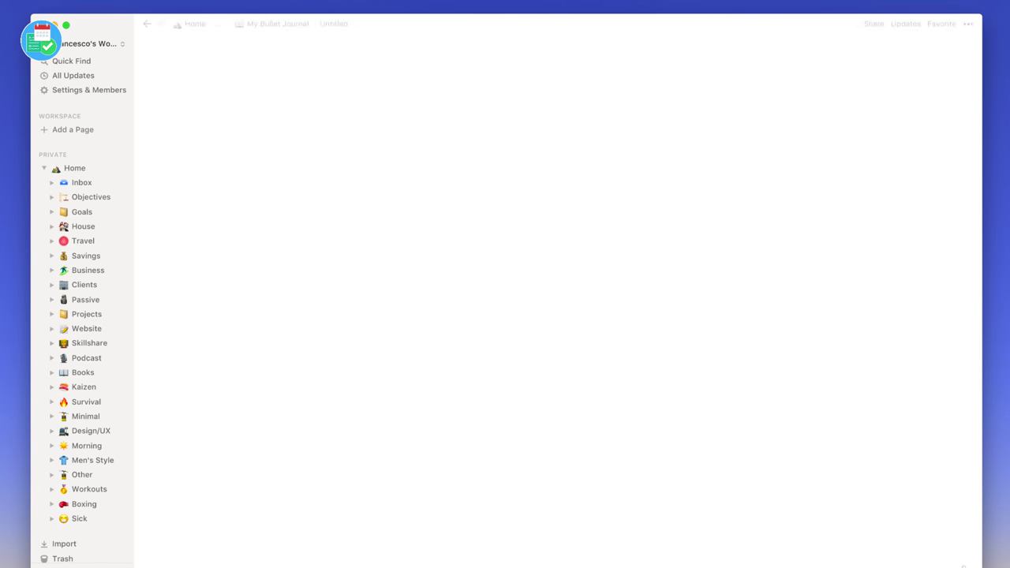
type("Day V")
key("BackSpace")
type("View")
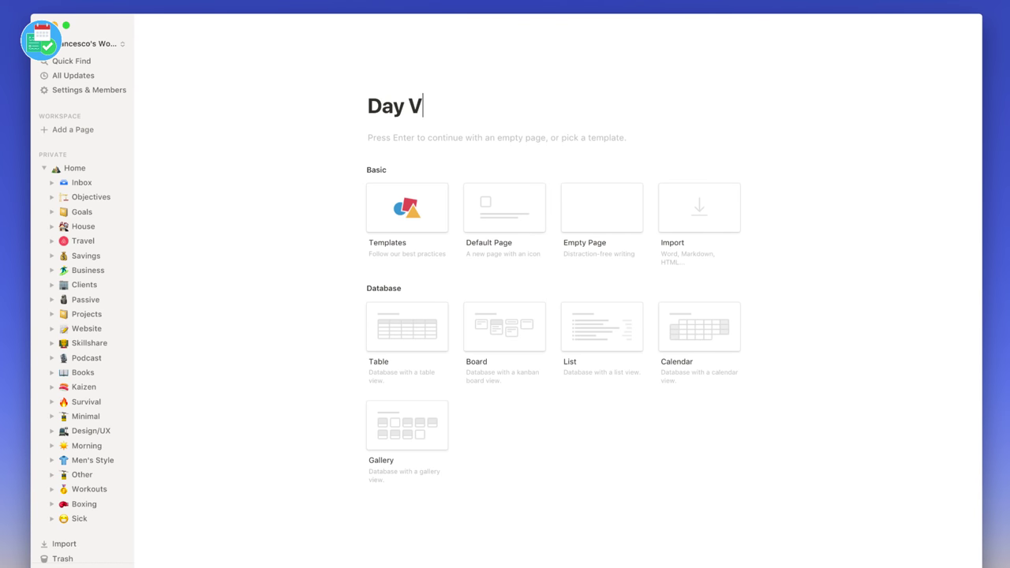
- Give Day View a sun emoji icon and a cover, then return to My Bullet Journal
left_click(392, 88)
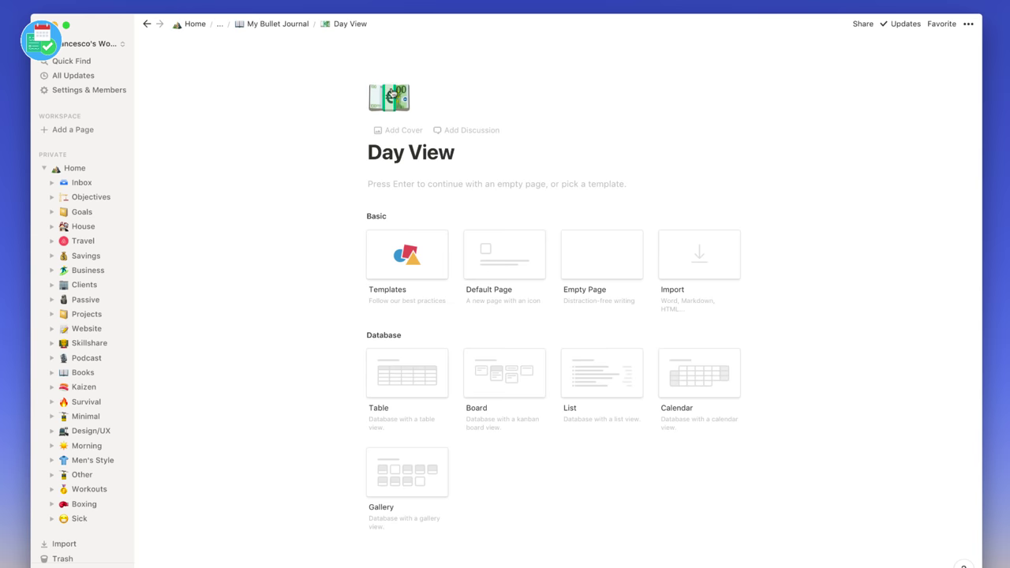
left_click(394, 108)
left_click(336, 195)
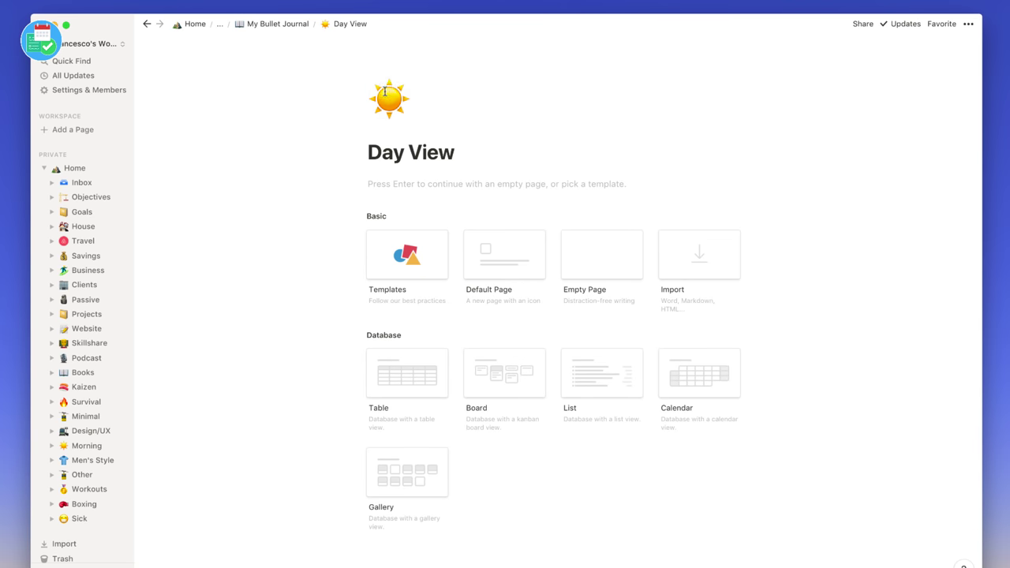
left_click(386, 130)
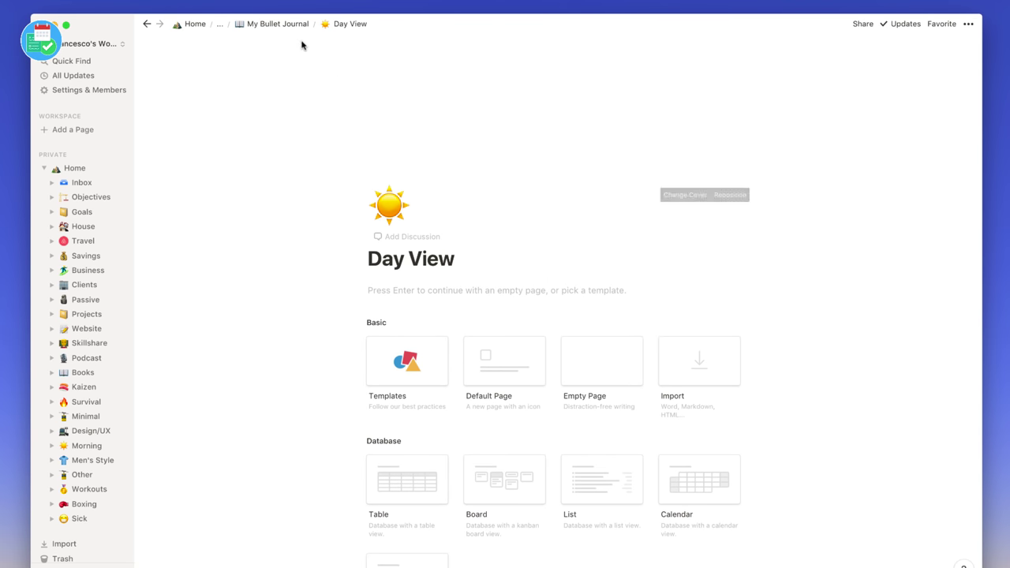
left_click(269, 24)
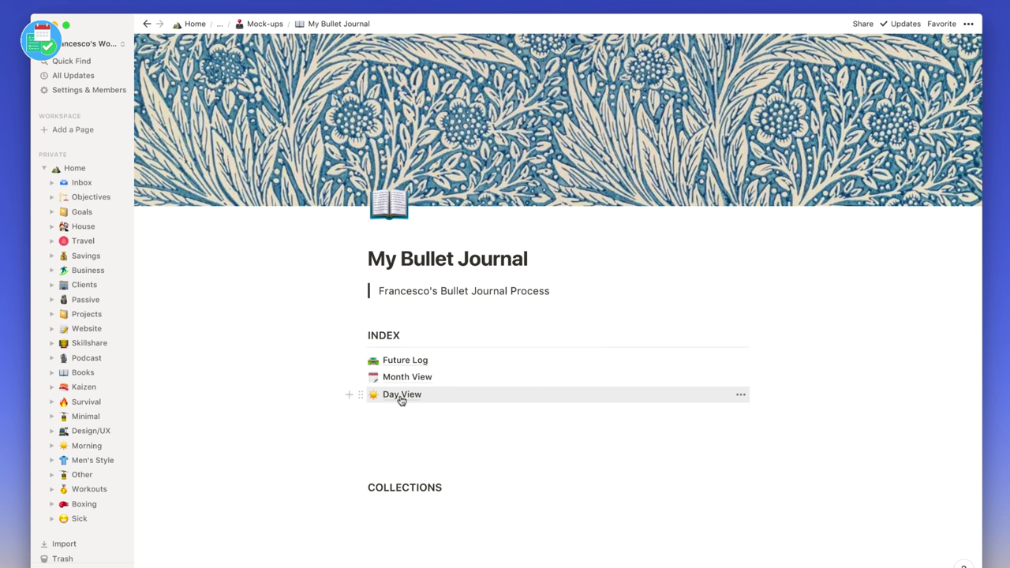
scroll(401, 430, "down", 1)
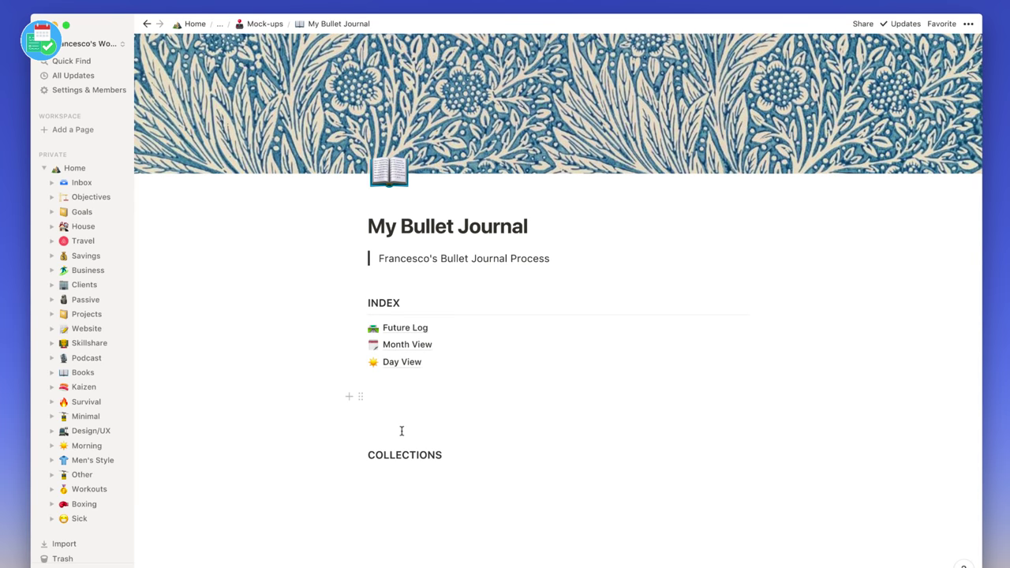
- Place the caret on the empty line under COLLECTIONS, clearing stray commands
left_click_drag(399, 471, 408, 471)
key("Return")
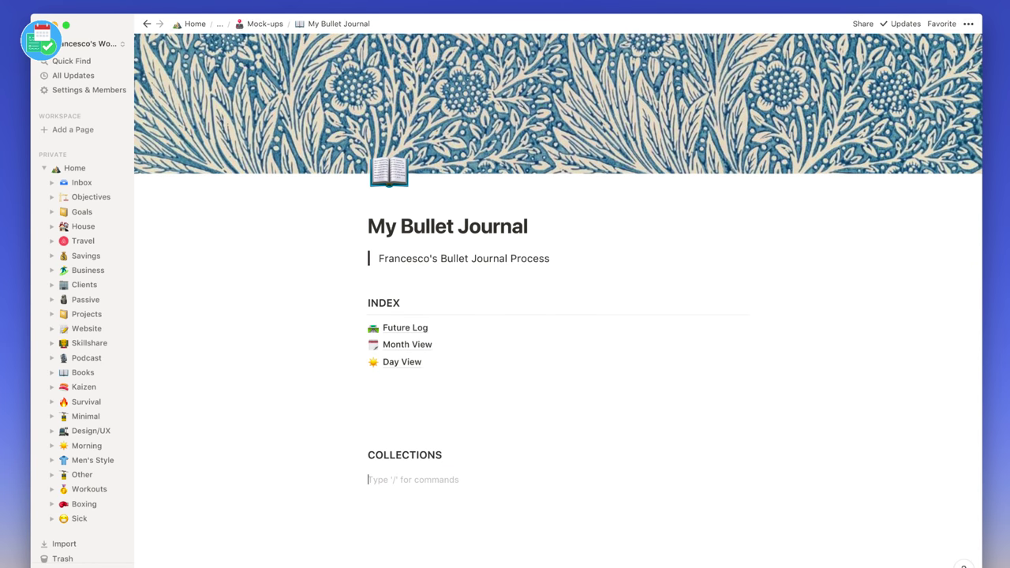
type("/")
key("BackSpace")
type("/d")
key("BackSpace")
key("BackSpace")
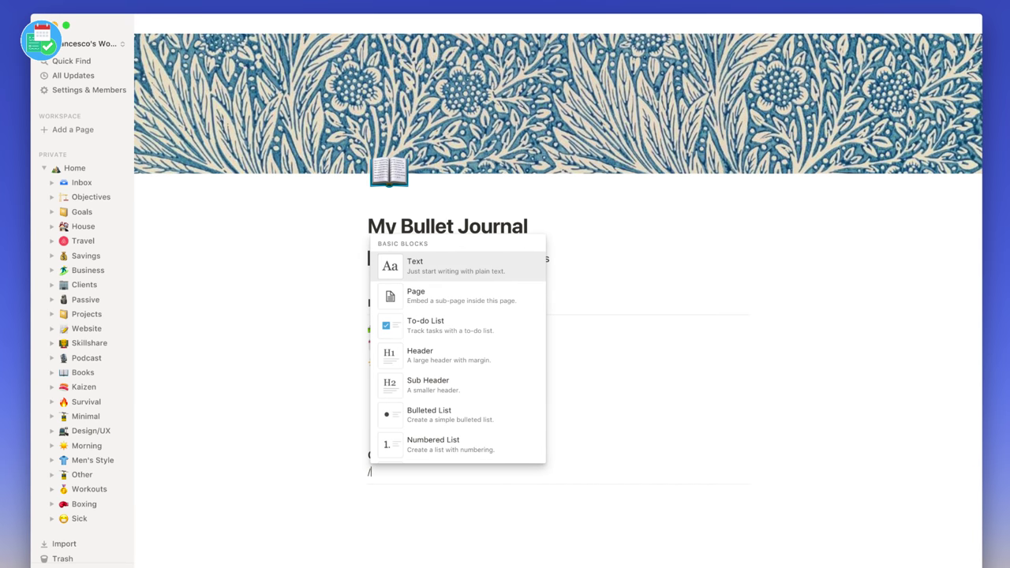
left_click(412, 486)
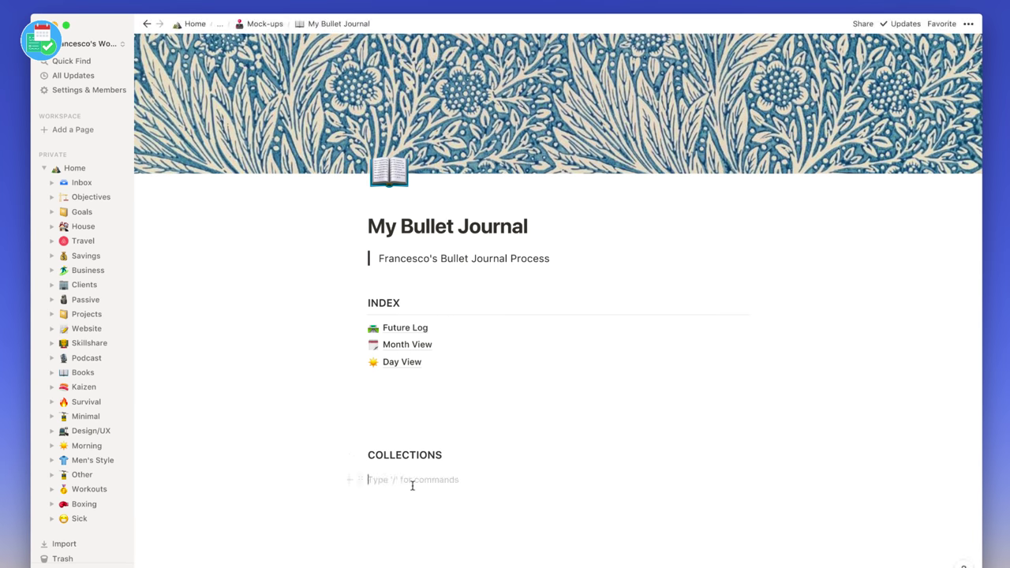
- Create a sub-page titled 'Checklists' under COLLECTIONS
type("/page")
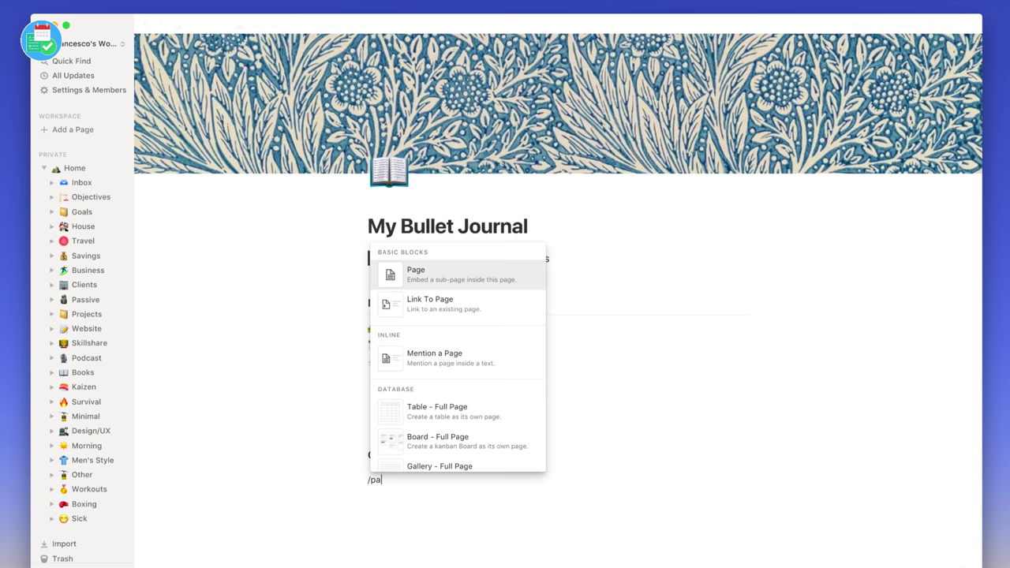
key("Return")
type("hec")
key("BackSpace")
key("BackSpace")
key("BackSpace")
type("Chec")
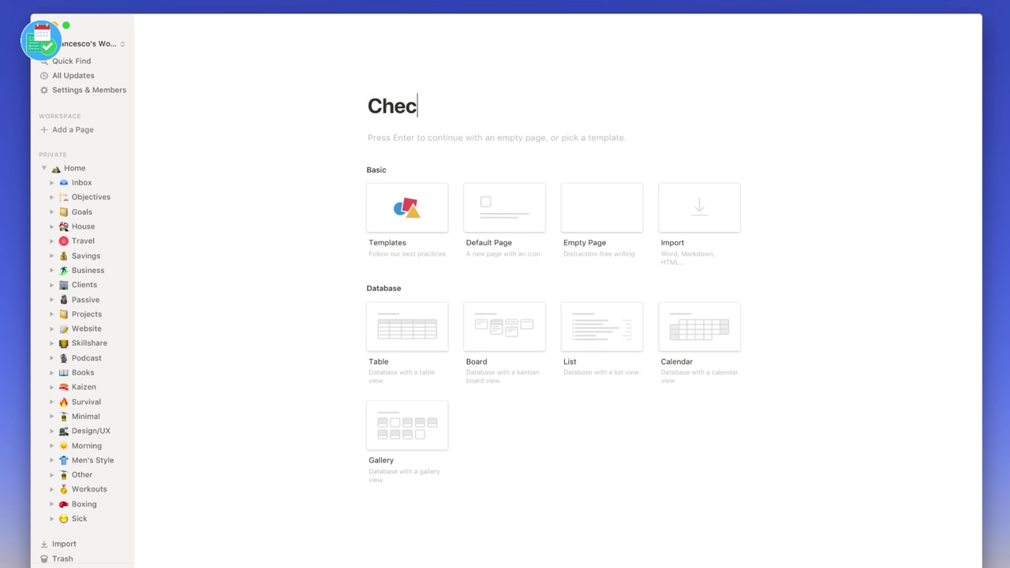
type("klists")
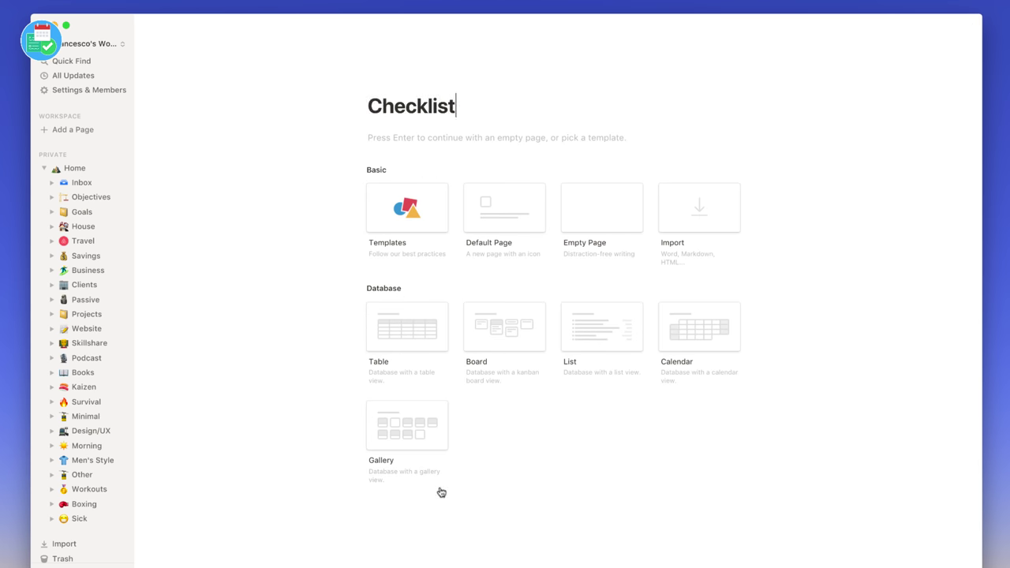
- Give Checklists a yellow ledger emoji icon and return to My Bullet Journal
left_click(401, 86)
left_click(388, 100)
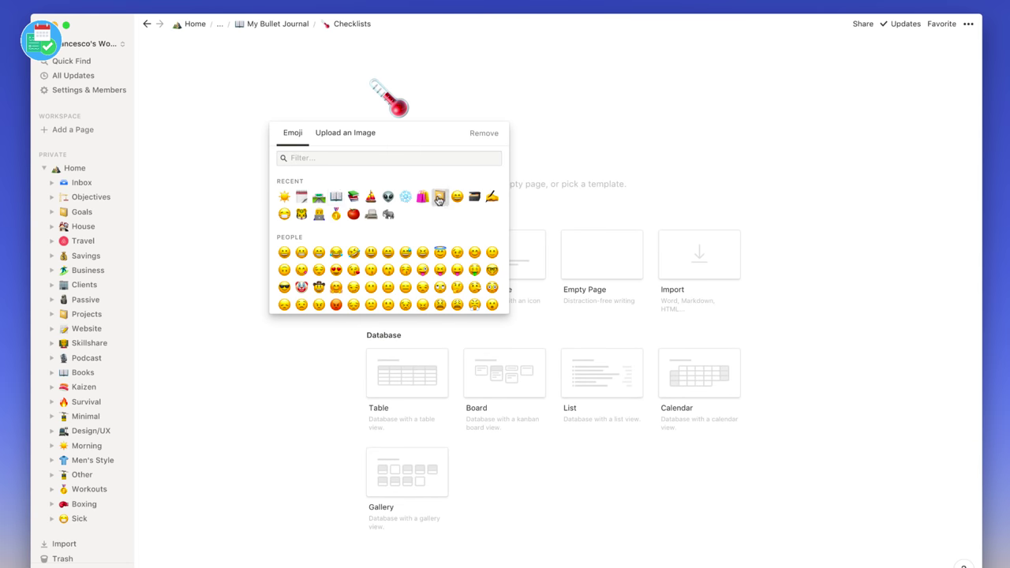
left_click(440, 196)
left_click(293, 23)
left_click(416, 527)
- Create a 'Past Months' sub-page with its own emoji icon below Checklists
type("/")
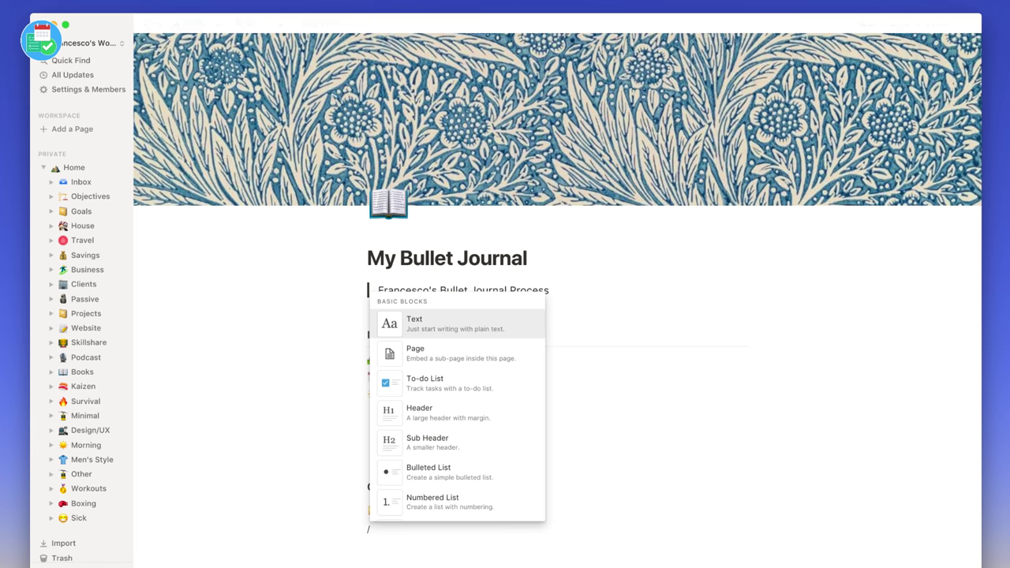
type("pagePa")
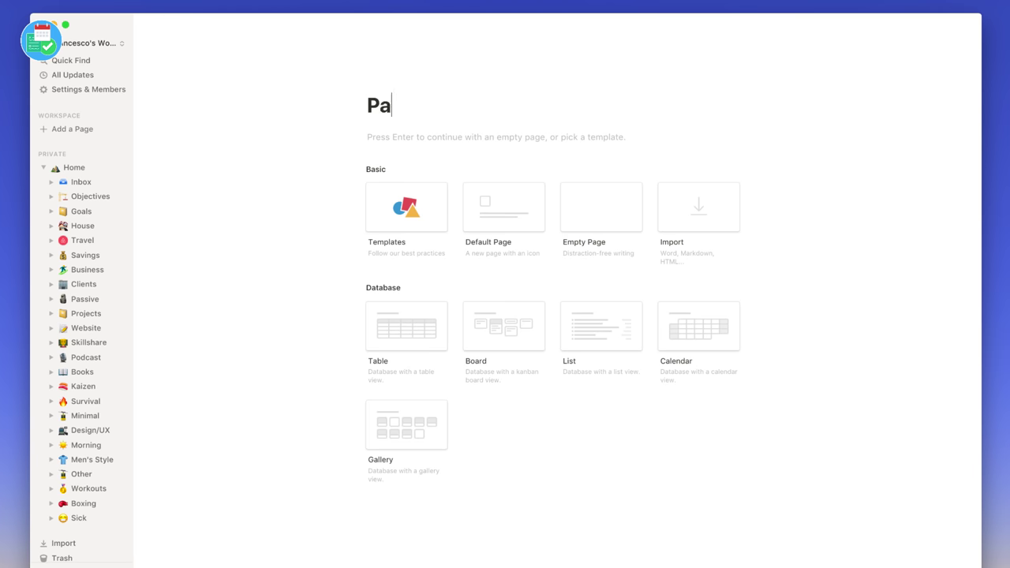
type("st Months")
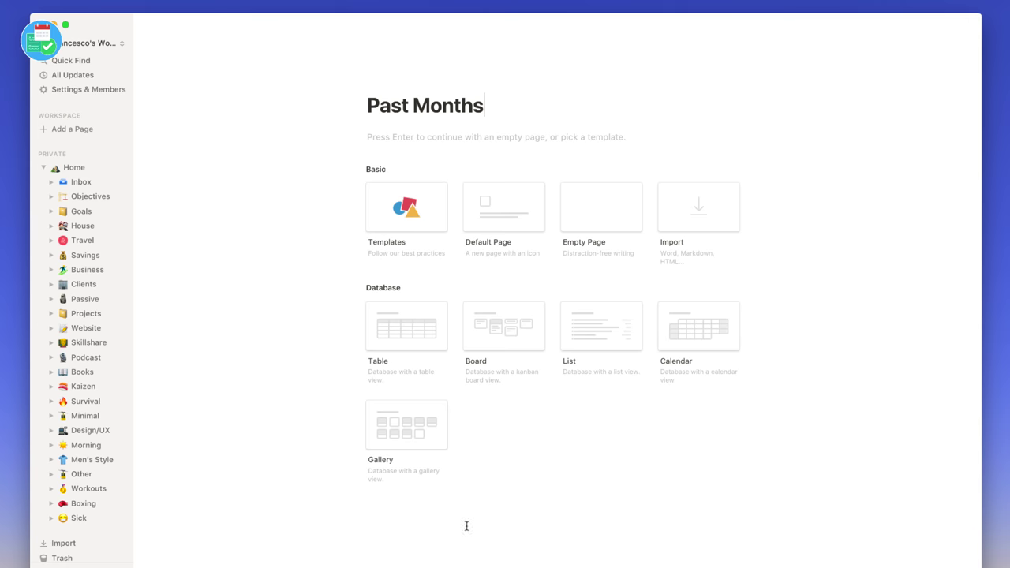
left_click(383, 84)
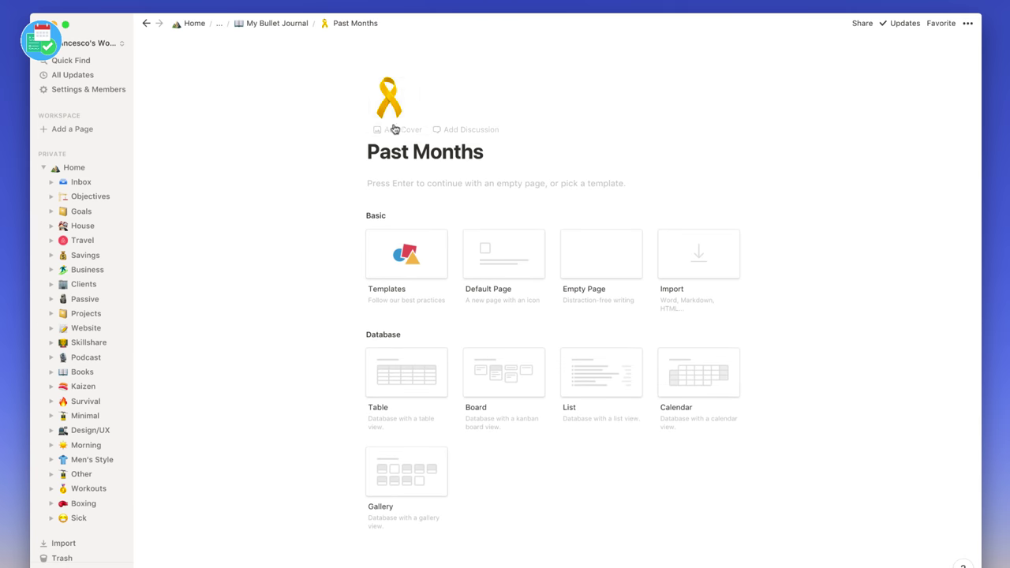
left_click(390, 115)
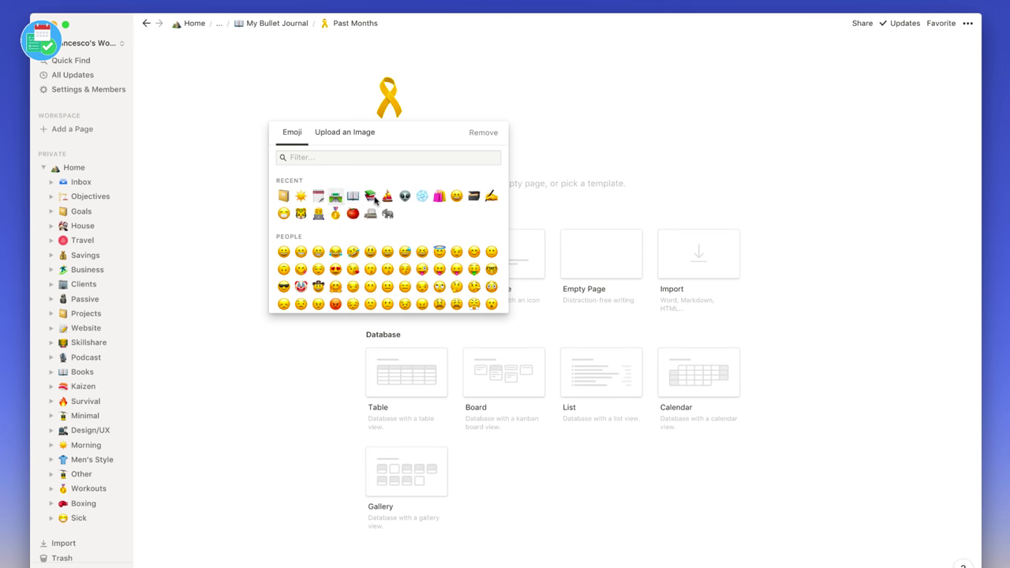
left_click(386, 197)
left_click(278, 23)
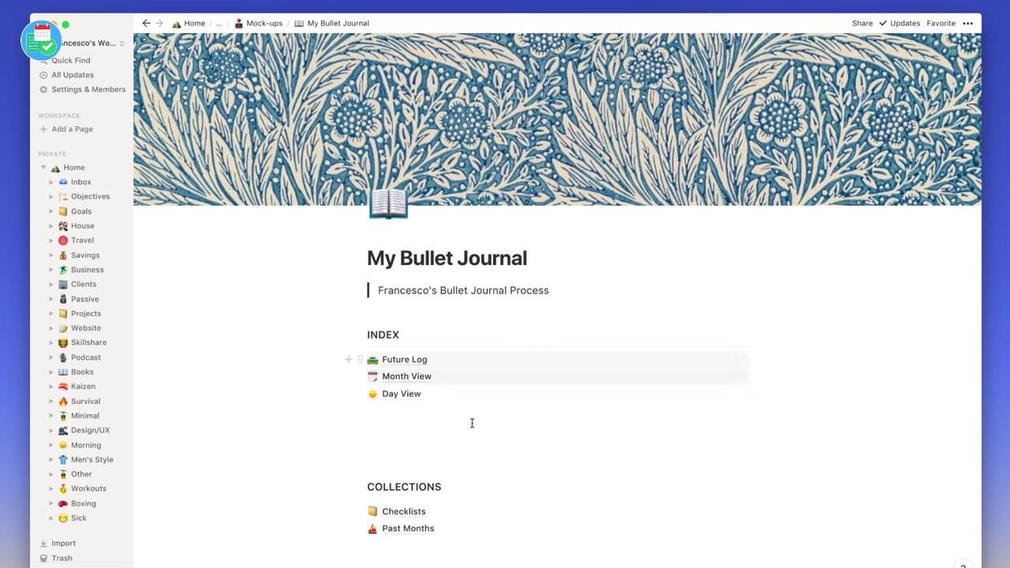
left_click(437, 433)
- Remove the extra empty line, open Future Log, and add the April heading
key("BackSpace")
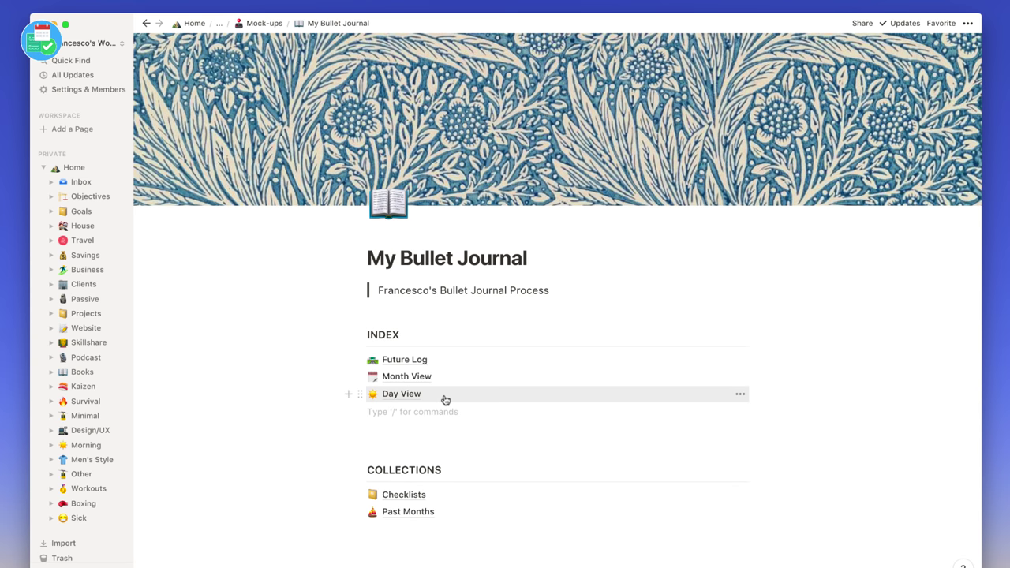
left_click(418, 362)
left_click(418, 360)
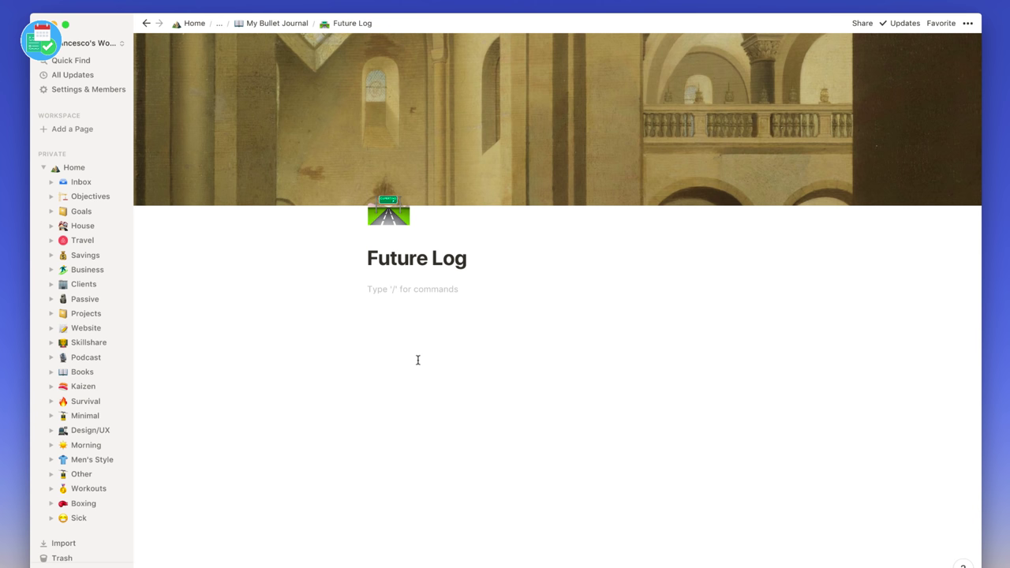
type("/cal")
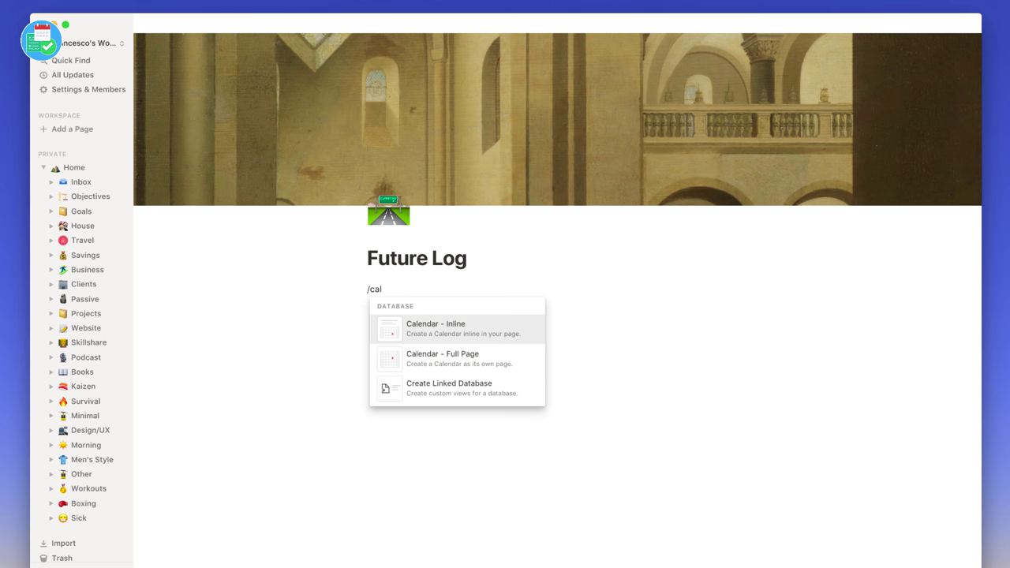
key("BackSpace")
key("BackSpace")
key("BackSpace")
key("BackSpace")
type("/head")
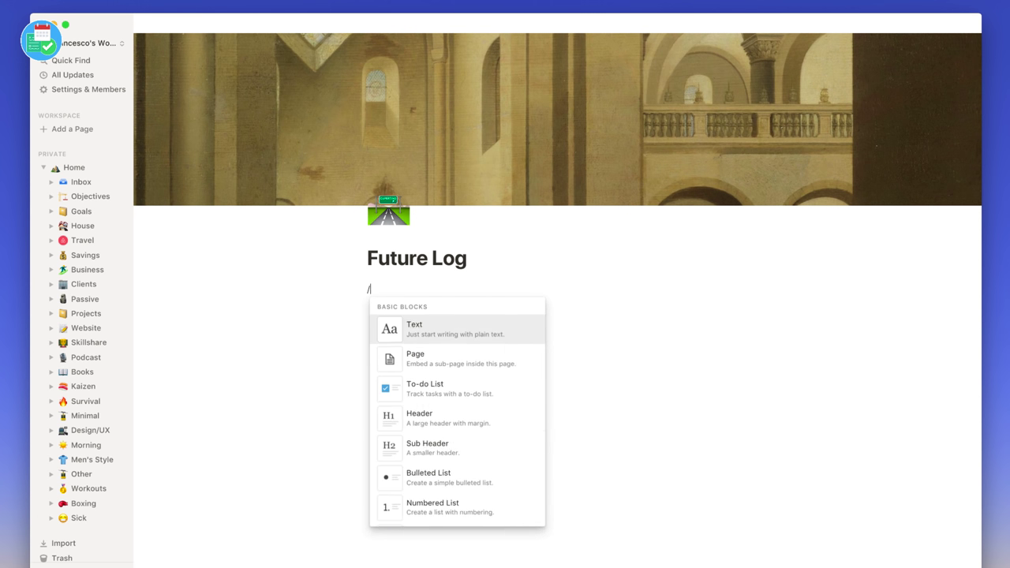
key("Return")
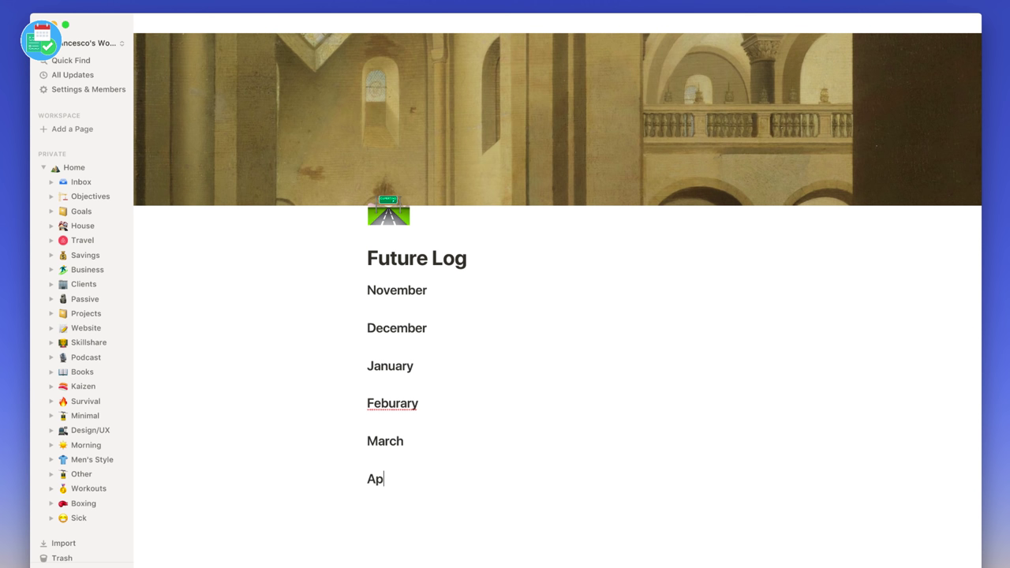
type("ril")
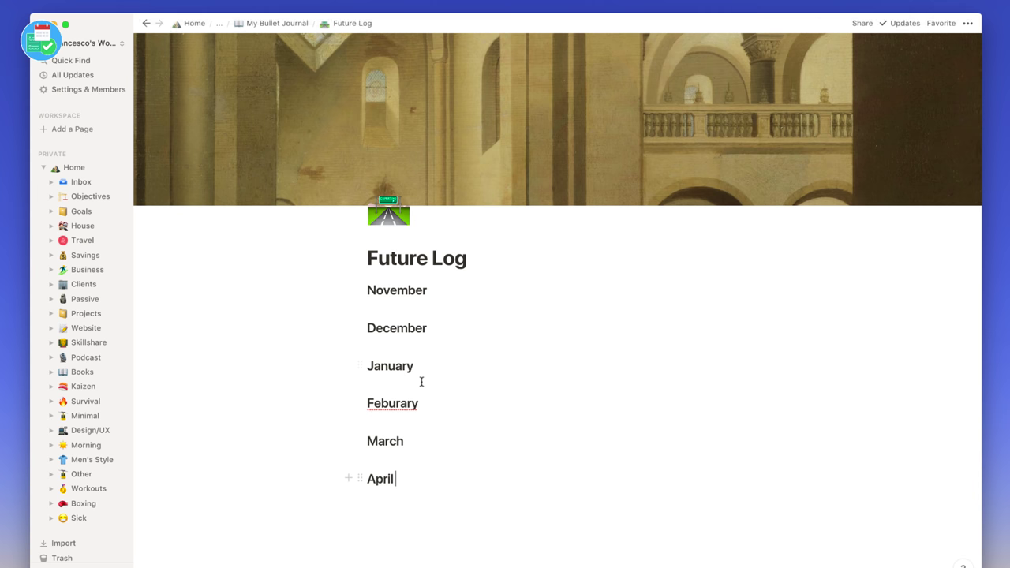
- Correct the misspelled 'Feburary' heading to 'February' using the spellcheck suggestion
right_click(401, 405)
key("Escape")
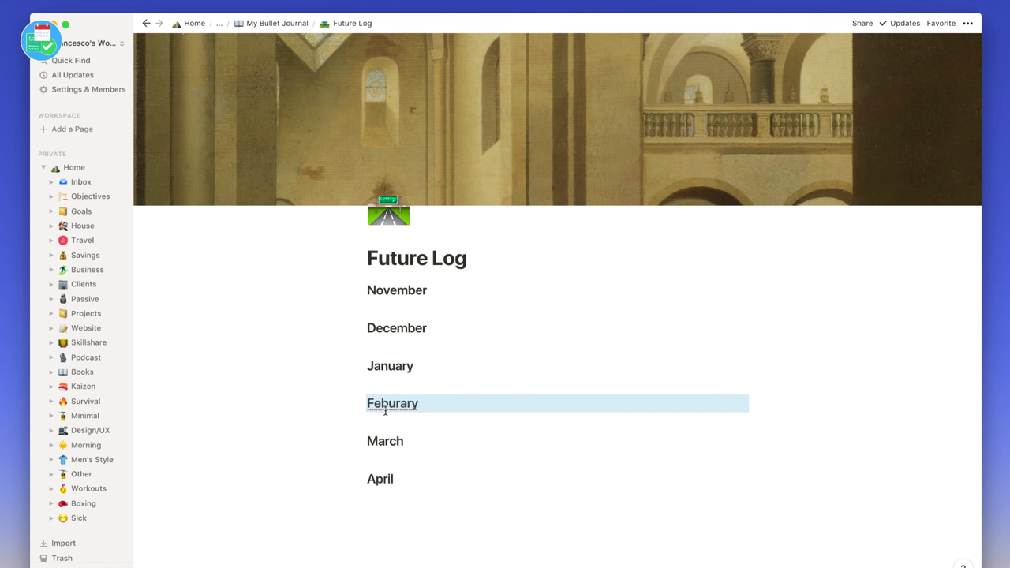
left_click(388, 404)
double_click(388, 404)
right_click(389, 405)
left_click(365, 419)
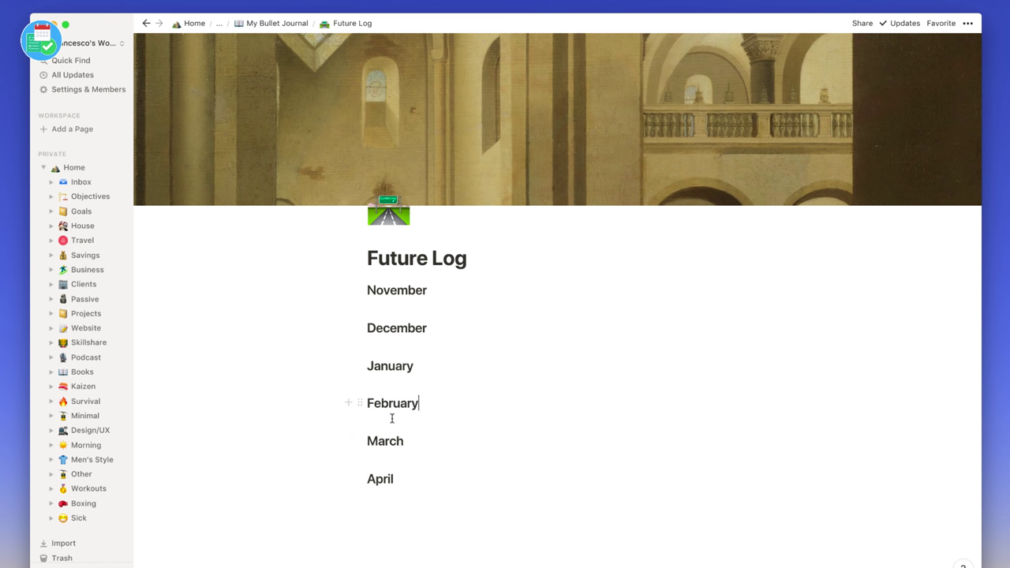
left_click(425, 485)
- Move February, March and April into a second column beside November
left_click_drag(356, 403, 751, 288)
left_click_drag(356, 415, 754, 338)
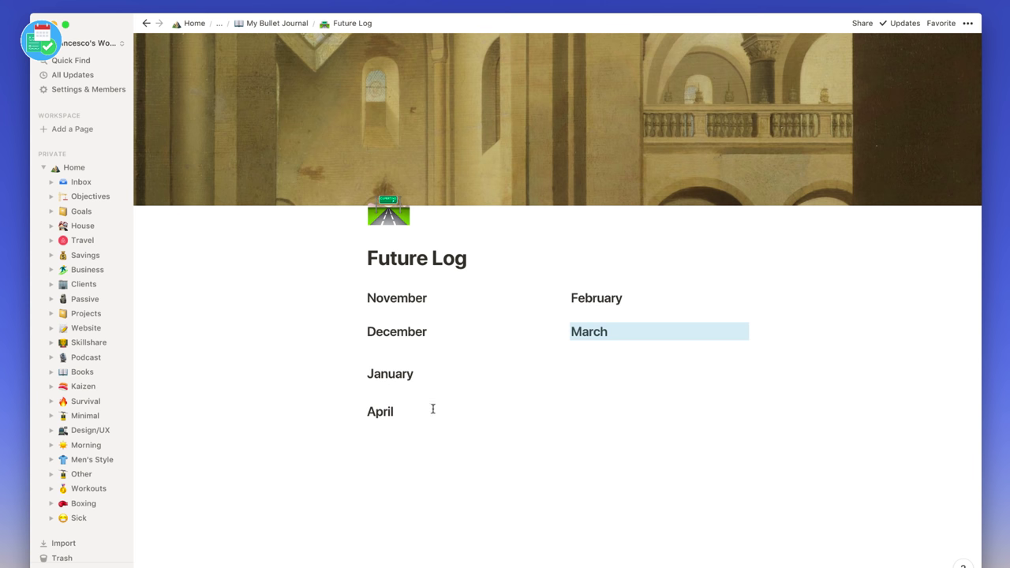
left_click_drag(360, 407, 755, 372)
- Add blank lines between the month headings and return to My Bullet Journal
left_click(452, 308)
key("Return")
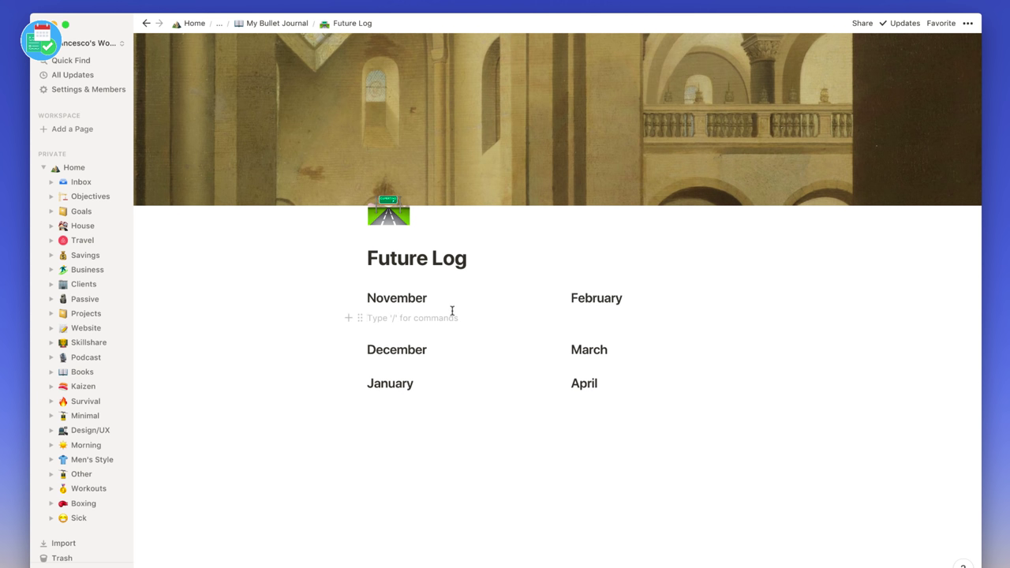
key("Return")
key("Return")
key("Return")
key("Return")
left_click(433, 426)
key("Return")
key("Return")
key("Return")
key("Return")
key("Return")
key("Return")
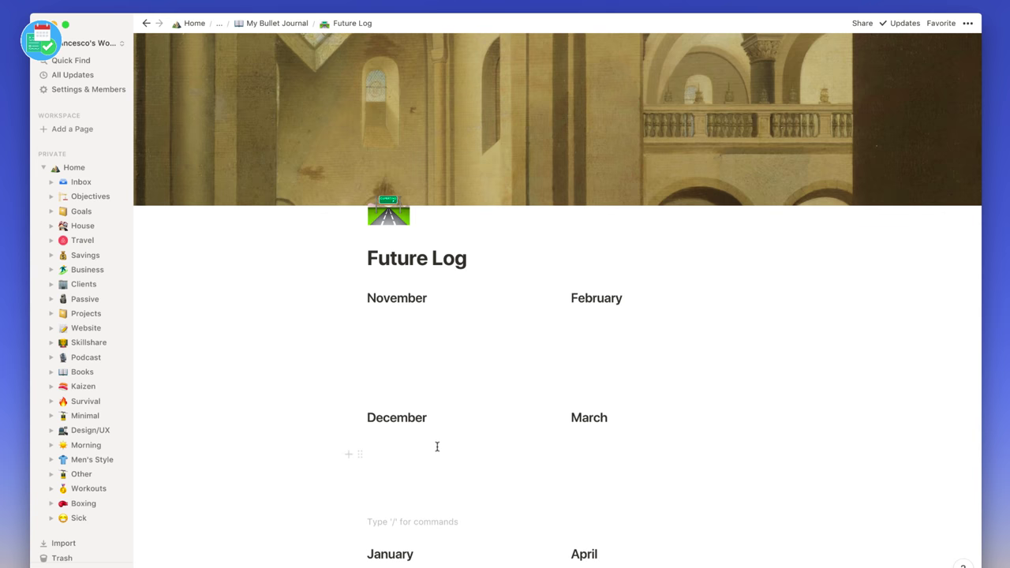
left_click(440, 374)
left_click(411, 318)
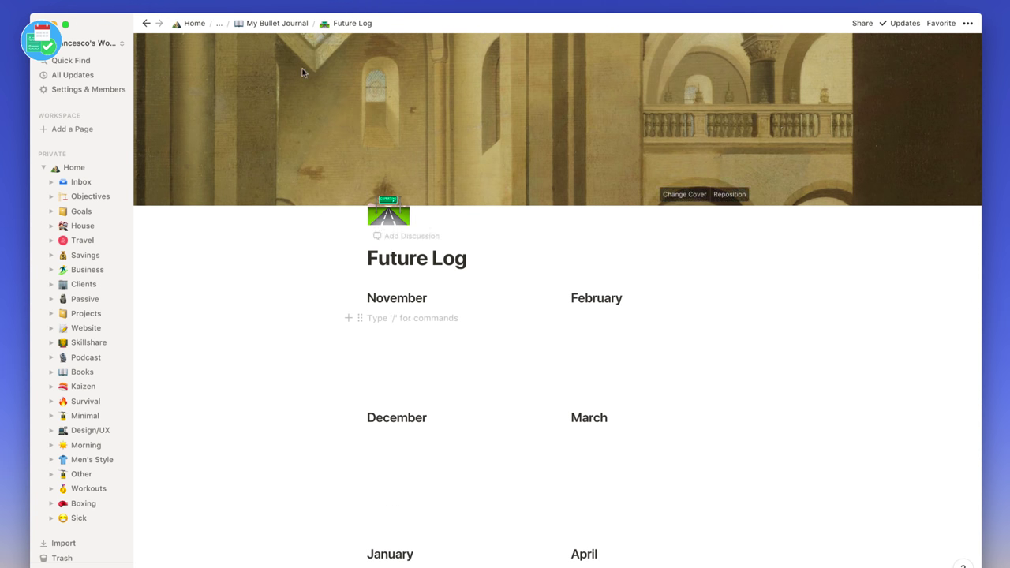
left_click(283, 24)
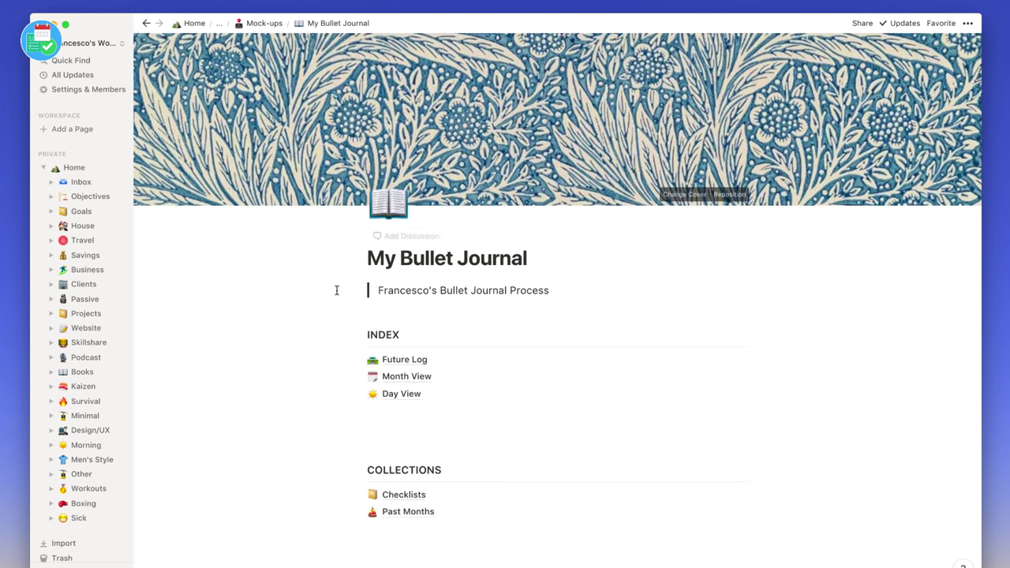
- Open Month View and add a 'Tasks' heading
left_click(414, 378)
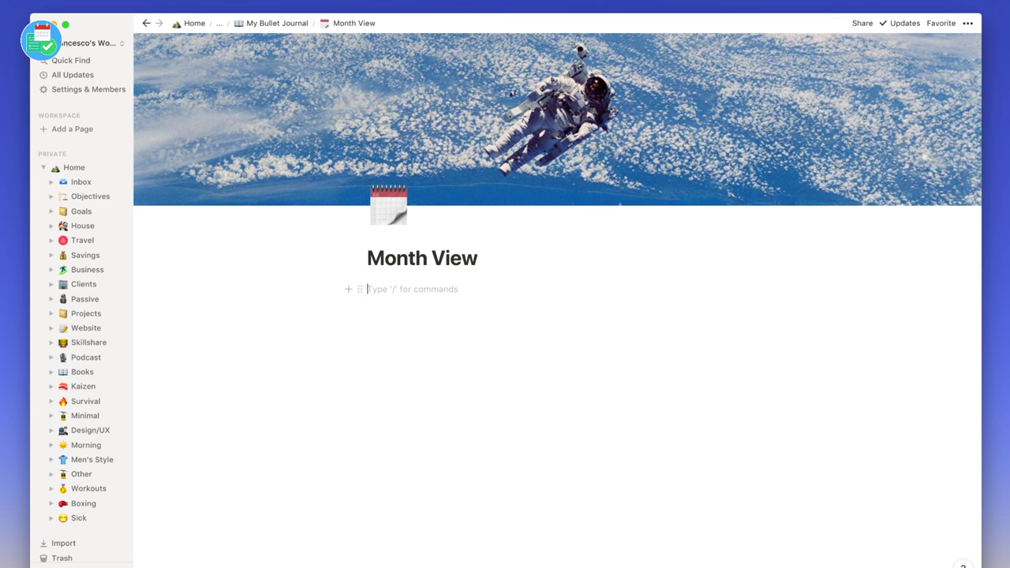
type("/head")
key("Return")
type("Tasks")
key("Return")
- Add three empty bulleted list items under Tasks
type("-")
left_click(421, 321)
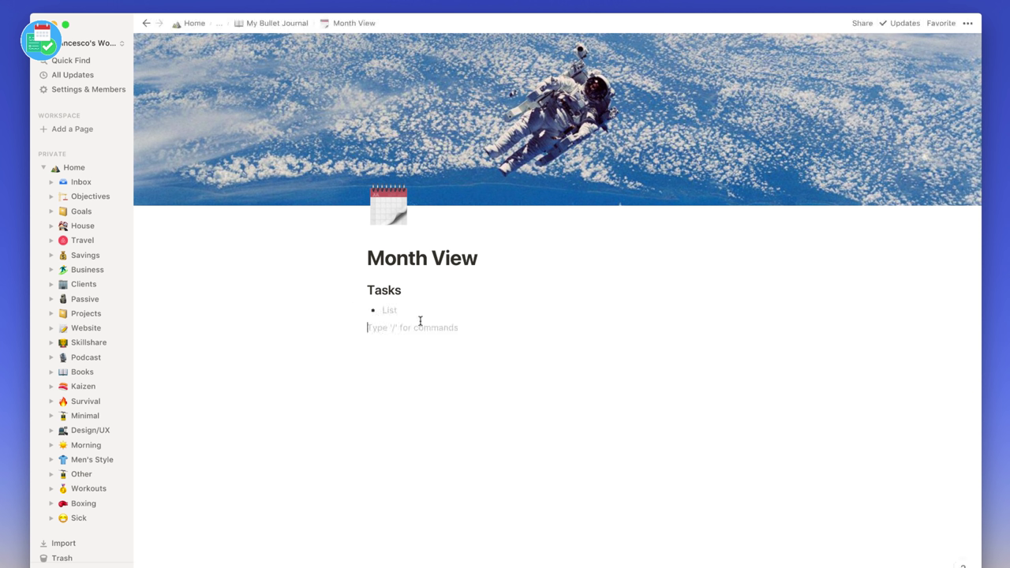
type("-")
left_click(412, 347)
type("-")
left_click(406, 374)
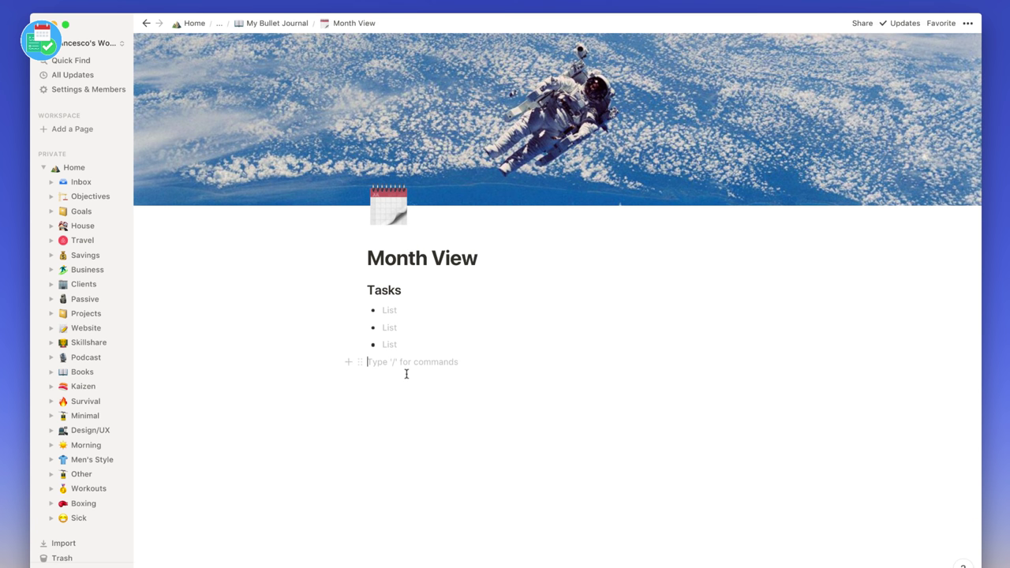
key("Return")
- Insert an inline table titled 'Calendar' below the Tasks list
type("/table")
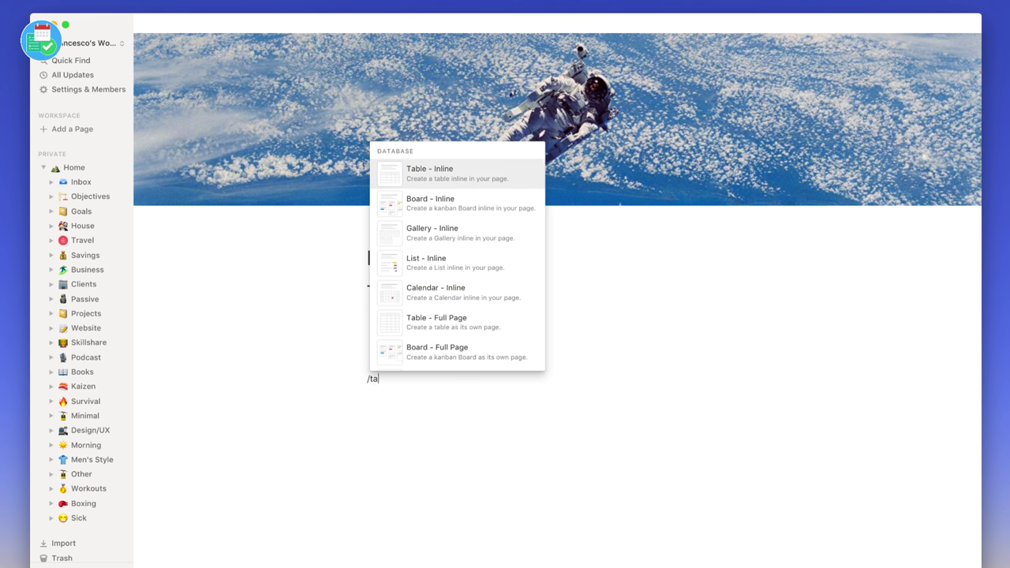
key("Return")
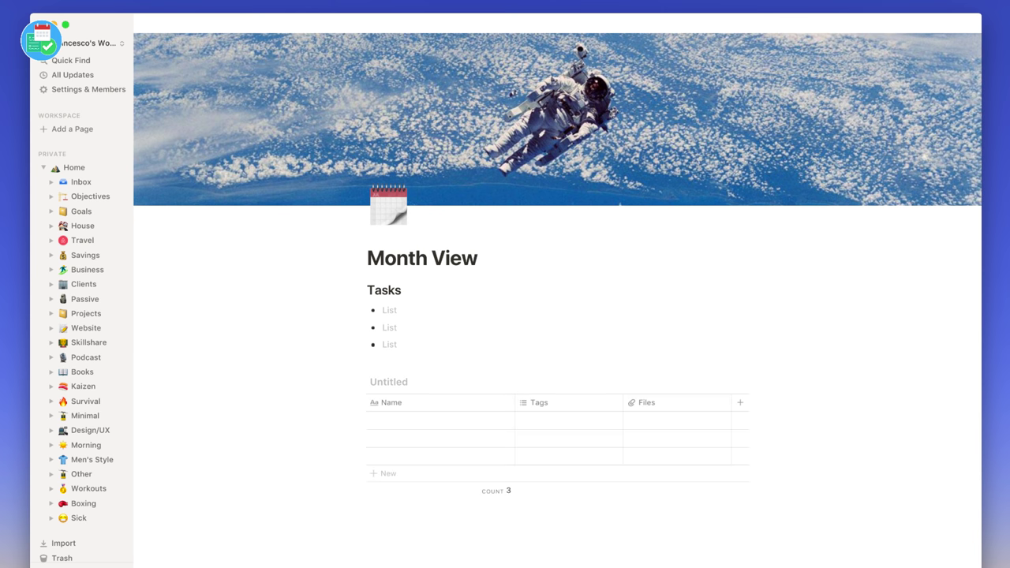
scroll(390, 423, "down", 2)
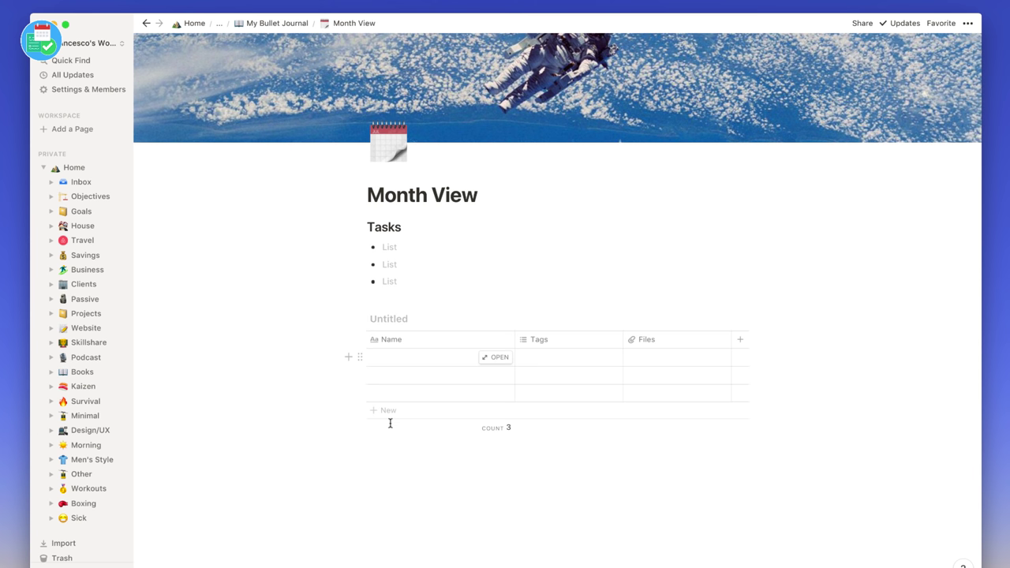
type("Calendar")
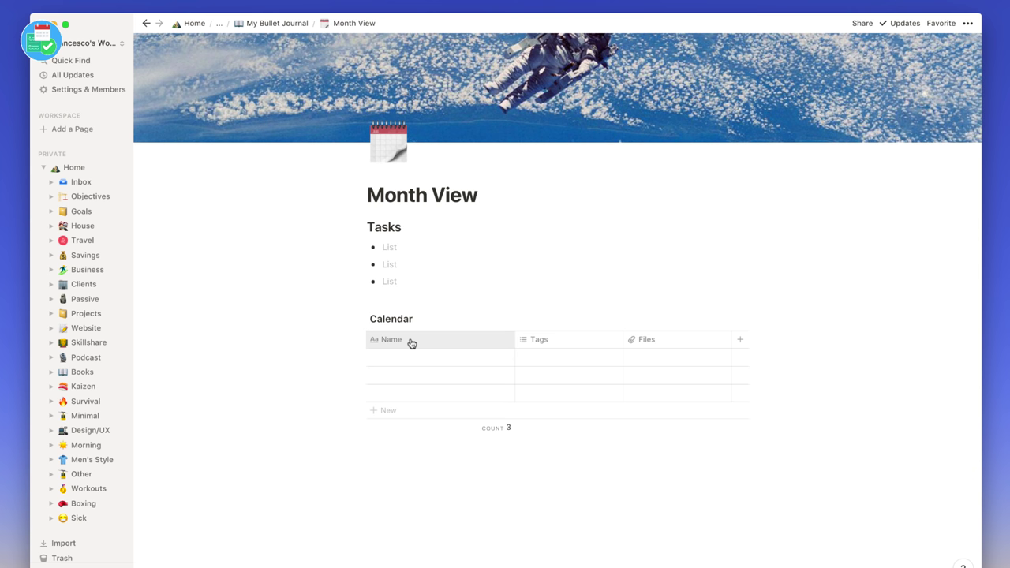
- Move the Name column after Tags, narrow Tags and make it a Number column
left_click_drag(411, 343, 576, 335)
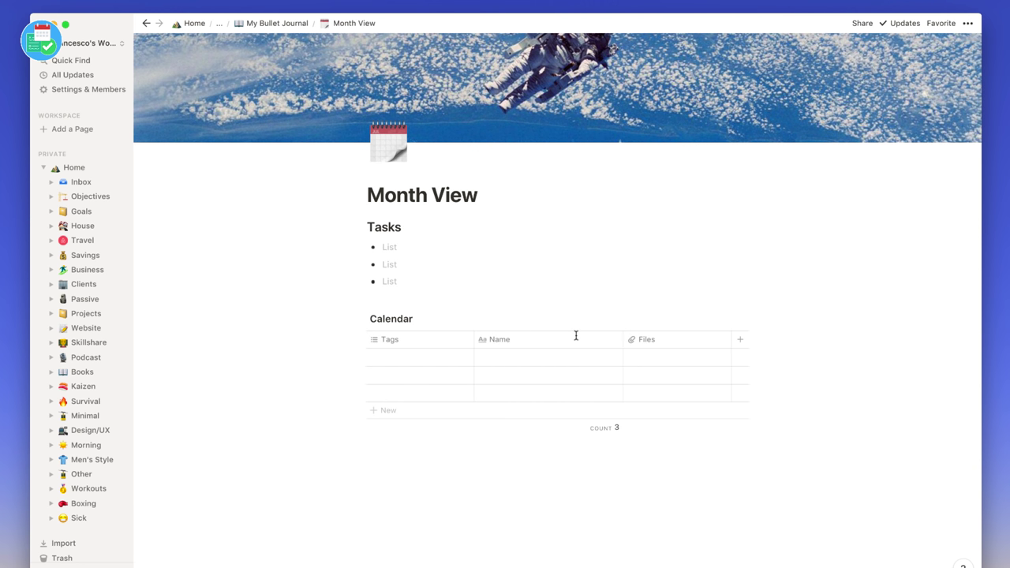
left_click_drag(473, 336, 398, 339)
left_click(387, 341)
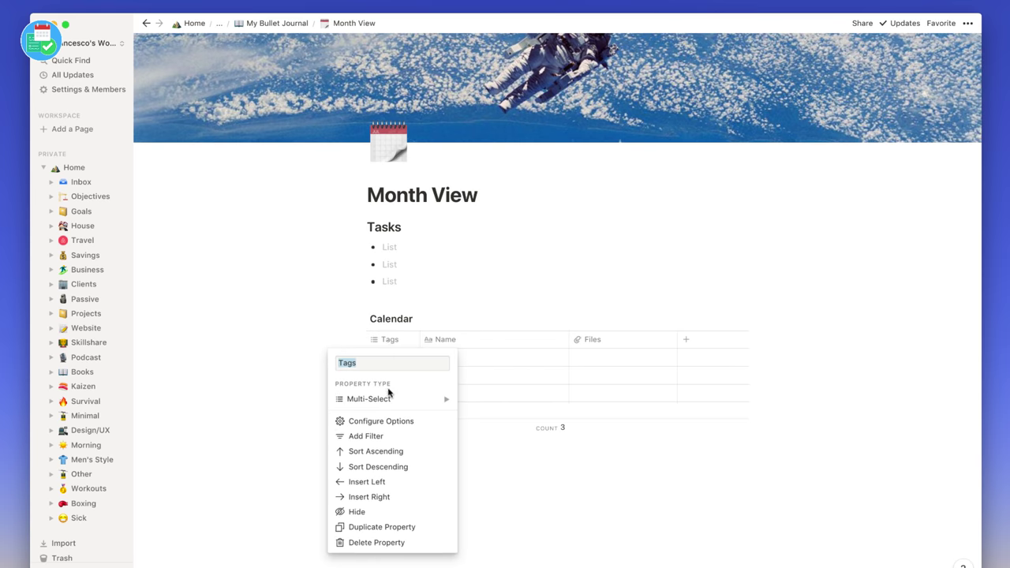
mouse_move(392, 402)
left_click(491, 316)
- Rename the Tags column to 'No' and the Name column to 'Day'
left_click(393, 343)
type("Da")
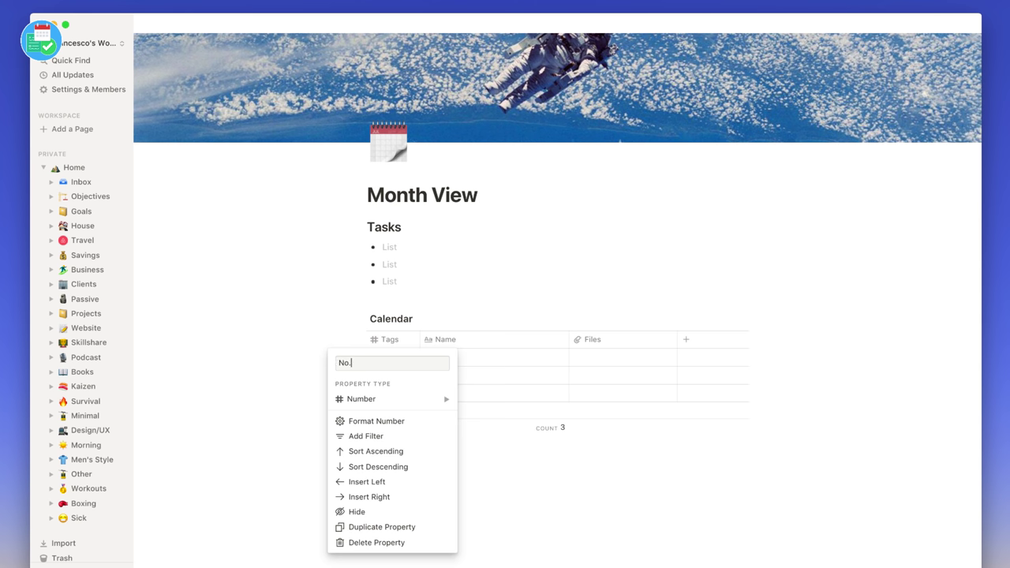
key("Return")
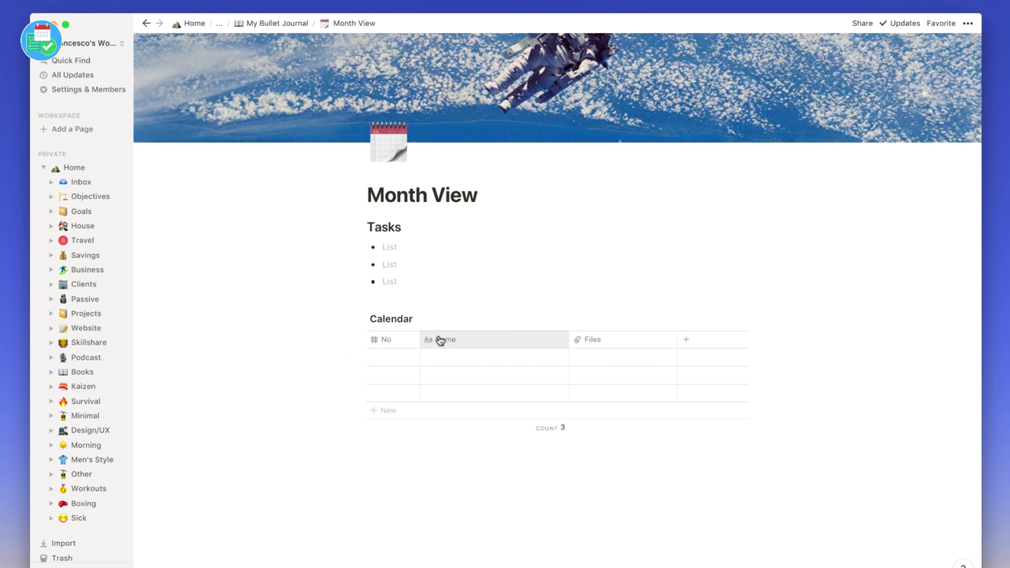
left_click(466, 340)
type("Day")
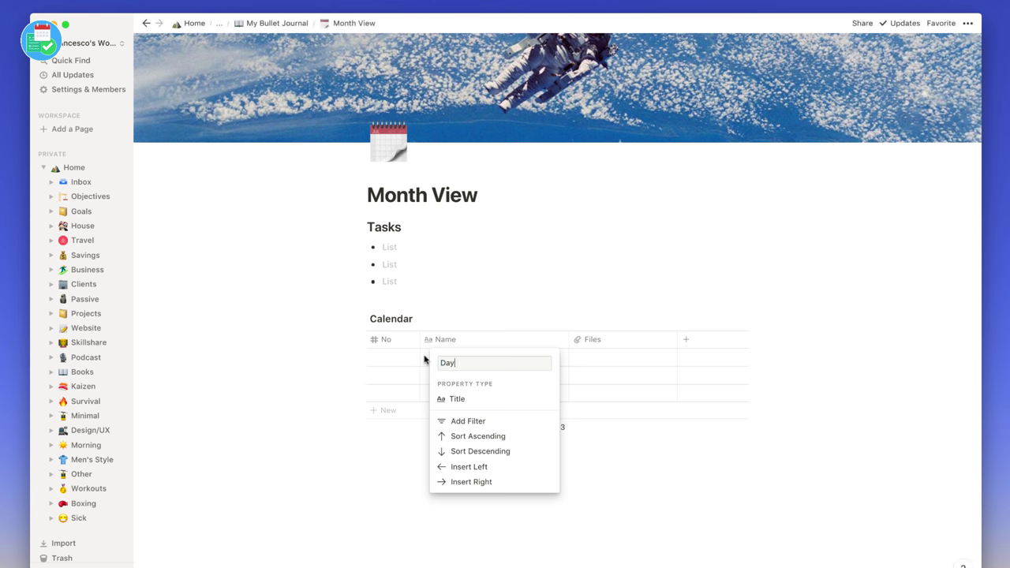
key("Return")
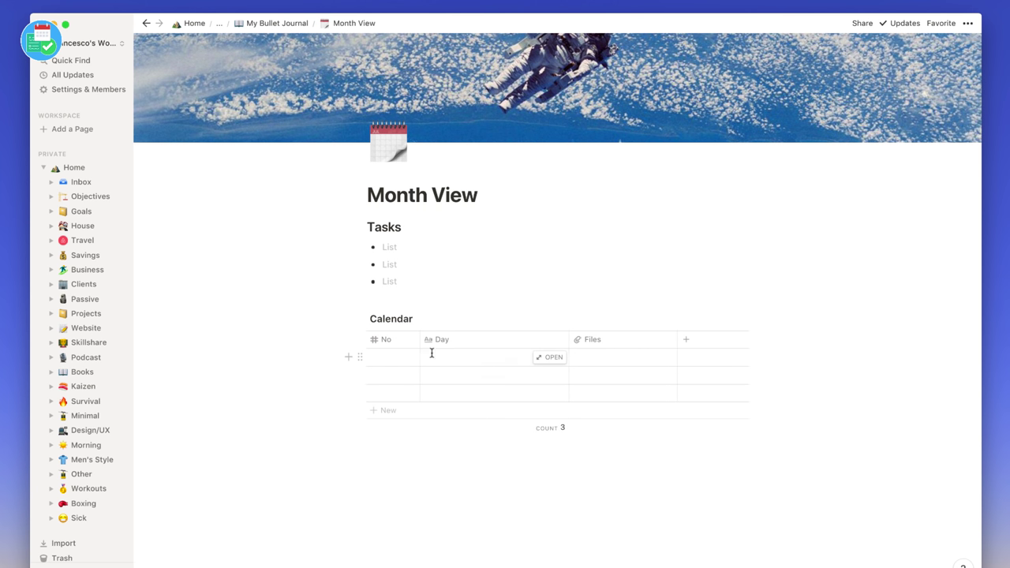
- Narrow the Day column and number the Calendar rows 1 through 10 onward
left_click_drag(568, 339, 496, 340)
left_click(388, 358)
type("1")
key("Return")
type("2 3 4 5 6")
key("Return")
type("7")
key("Return")
type("8")
key("Return")
type("9")
key("Return")
type("10")
key("Return")
type("1")
- Enter 'Tuesday' in row 1's Day cell
scroll(487, 337, "up", 2)
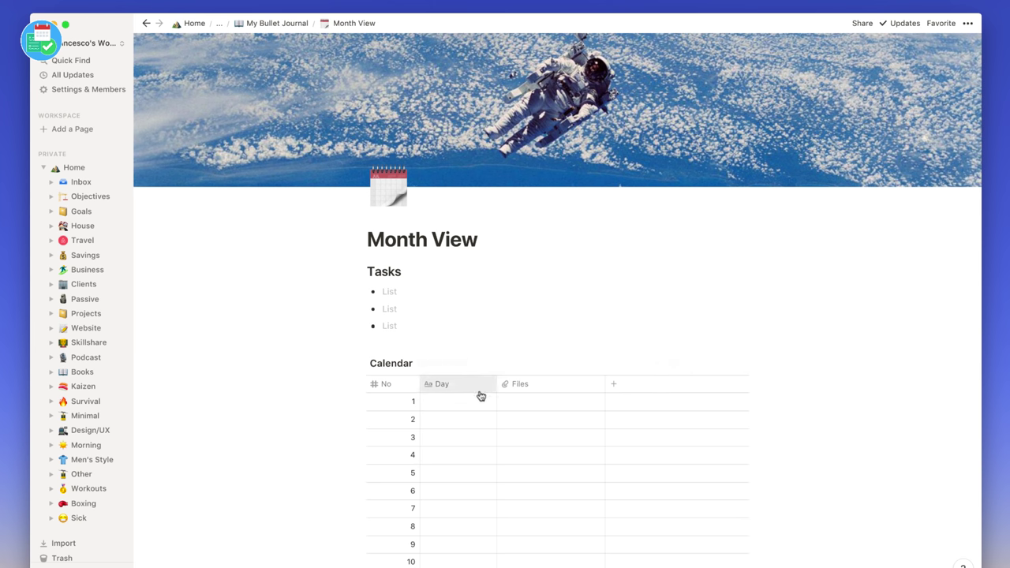
scroll(475, 417, "down", 3)
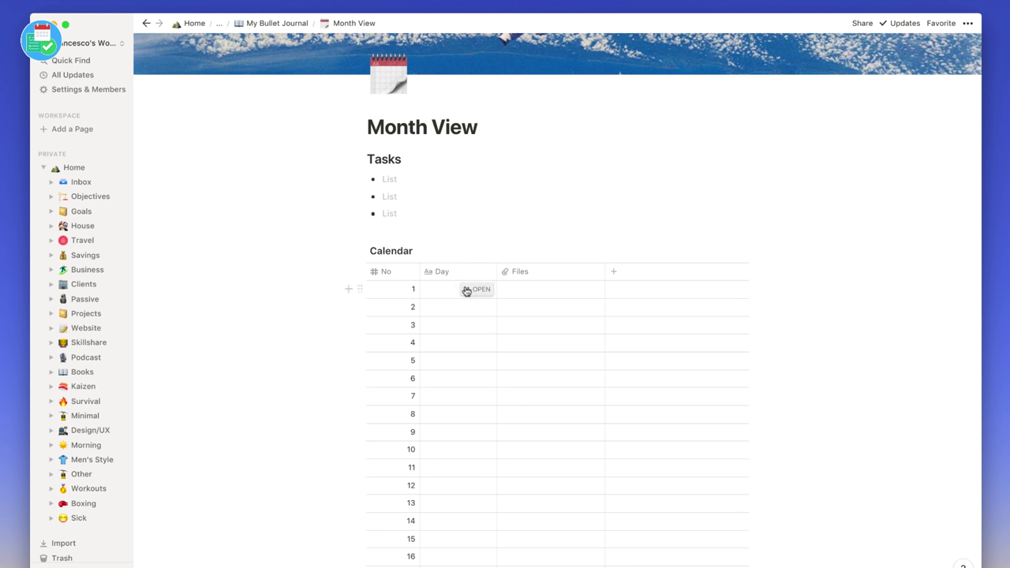
left_click(469, 289)
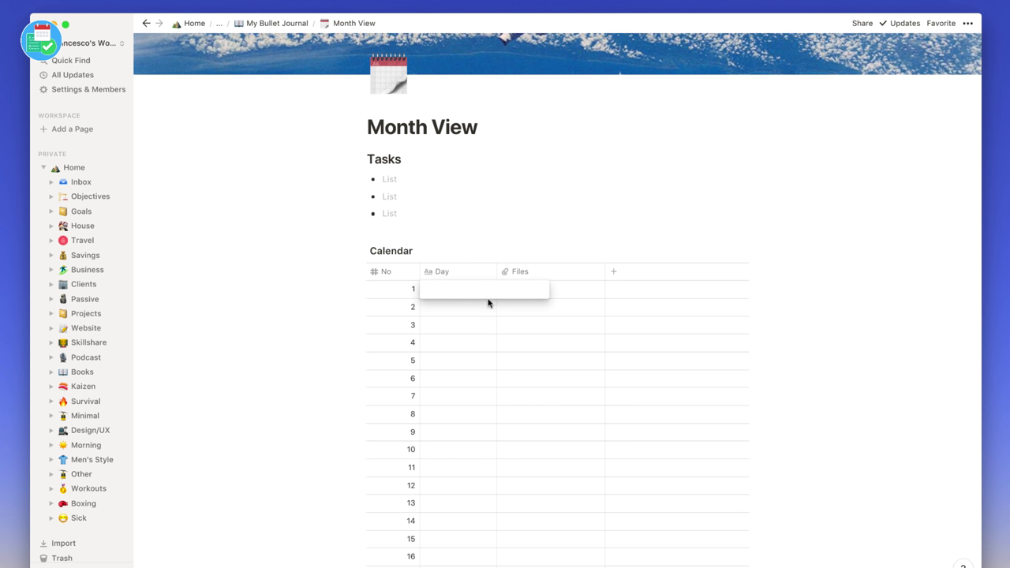
type("Tuesday")
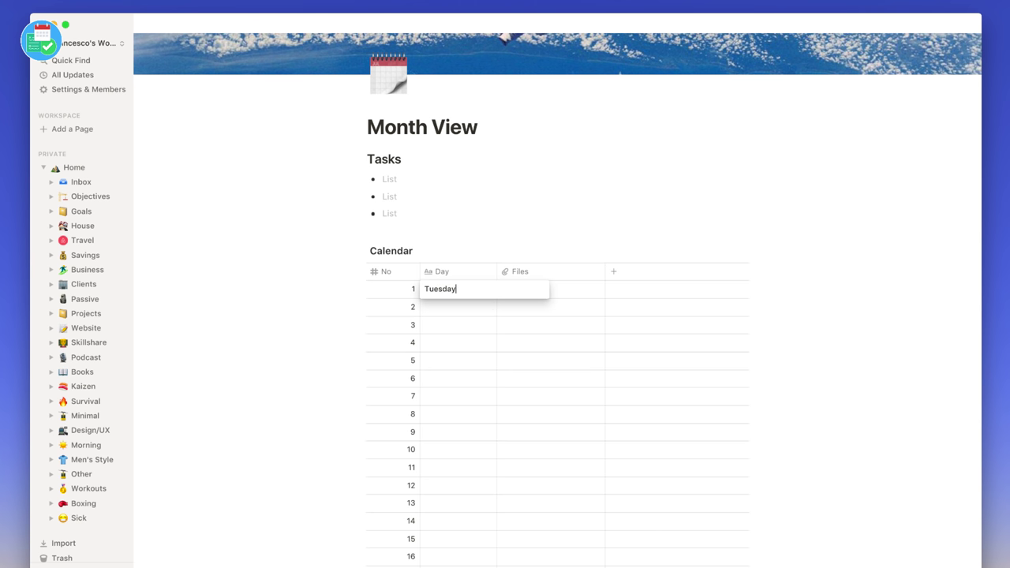
key("Escape")
- Change the Files column to Text named 'What's Happening?' and widen it
left_click(530, 273)
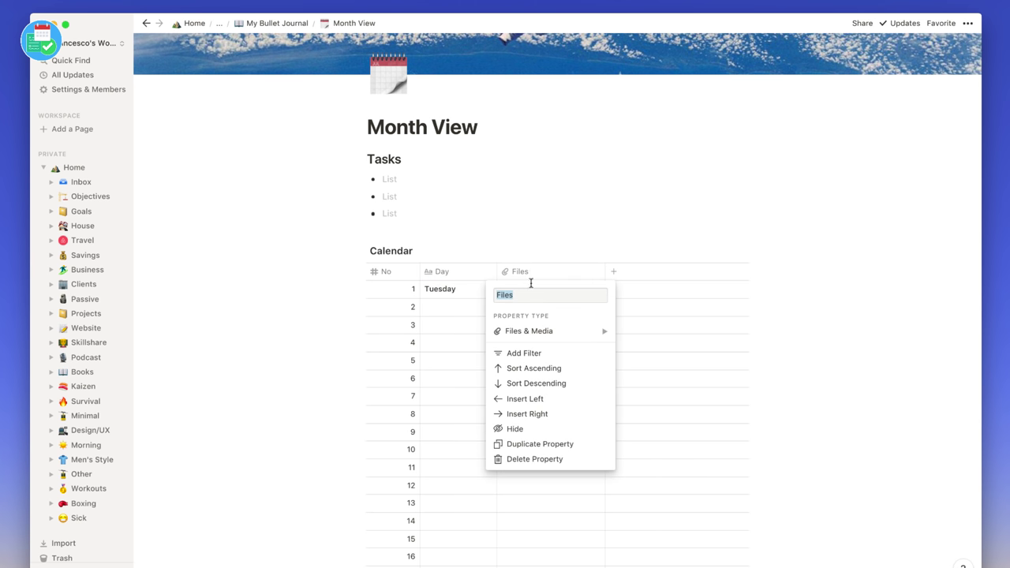
mouse_move(546, 331)
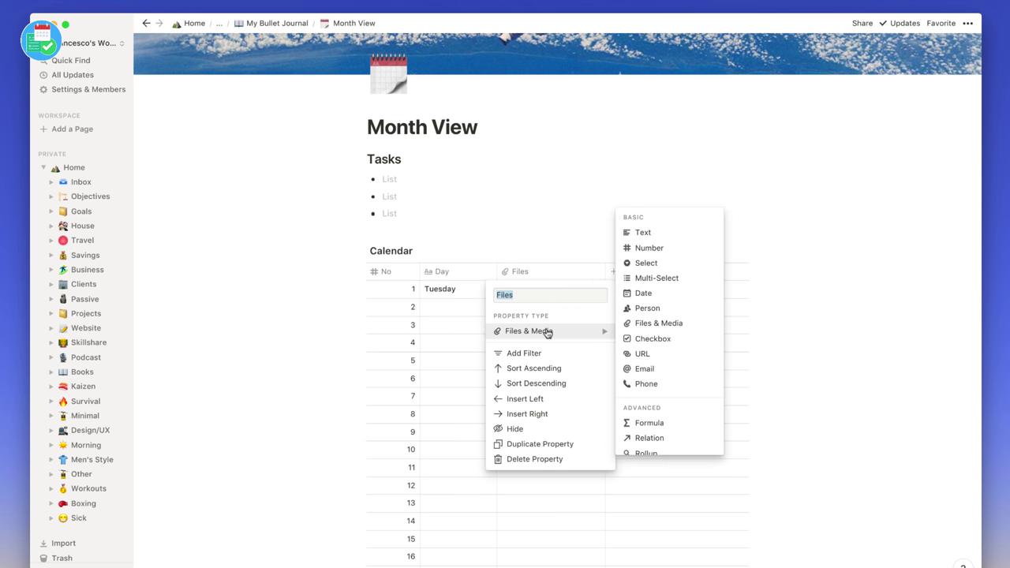
left_click(662, 234)
left_click(511, 272)
type("What;")
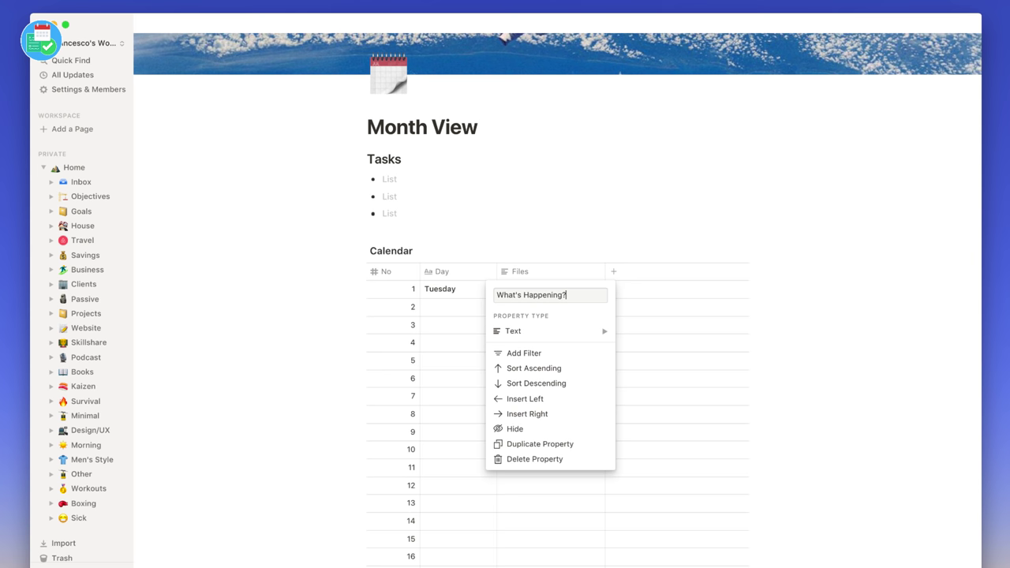
key("Return")
left_click_drag(604, 271, 734, 284)
scroll(617, 221, "up", 1)
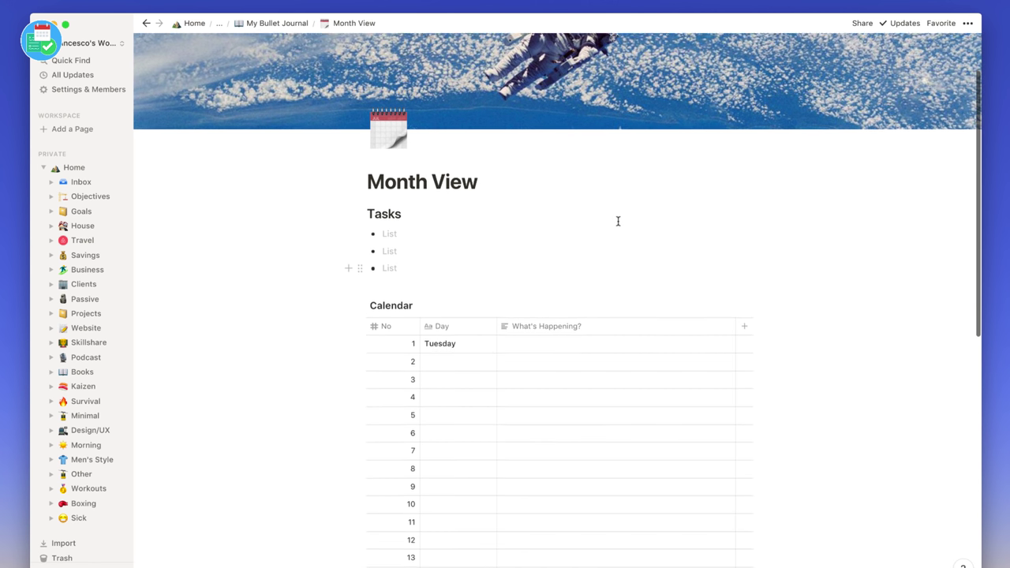
scroll(467, 302, "up", 2)
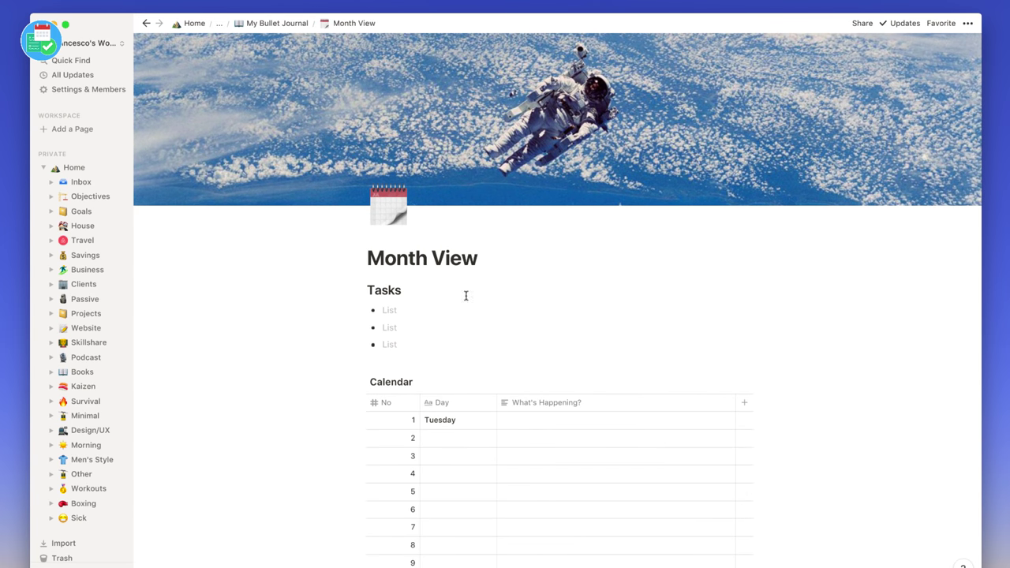
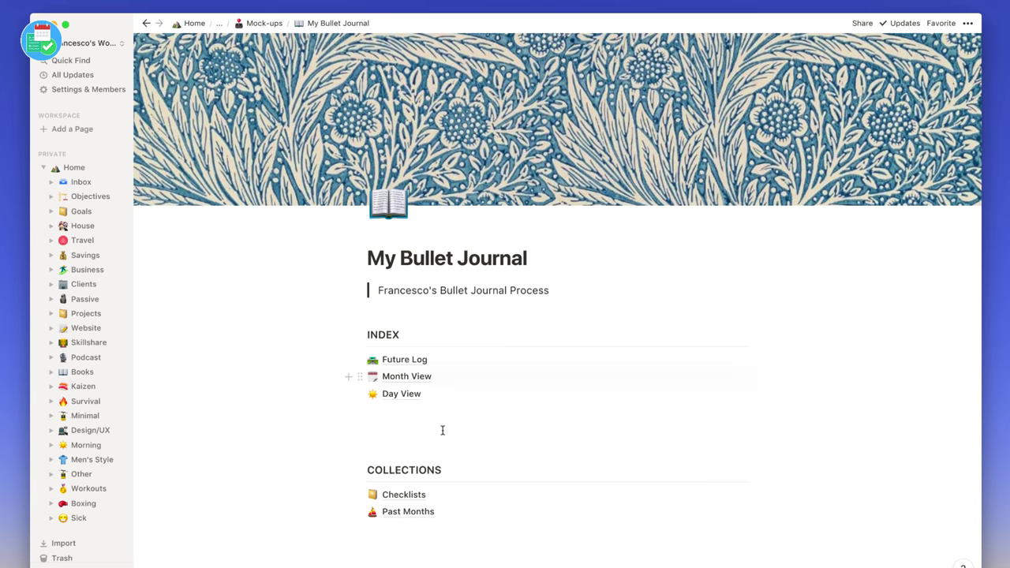
- Insert a template button below Day View and name it 'Add New Month'
left_click(444, 430)
scroll(437, 424, "down", 1)
scroll(437, 424, "down", 1)
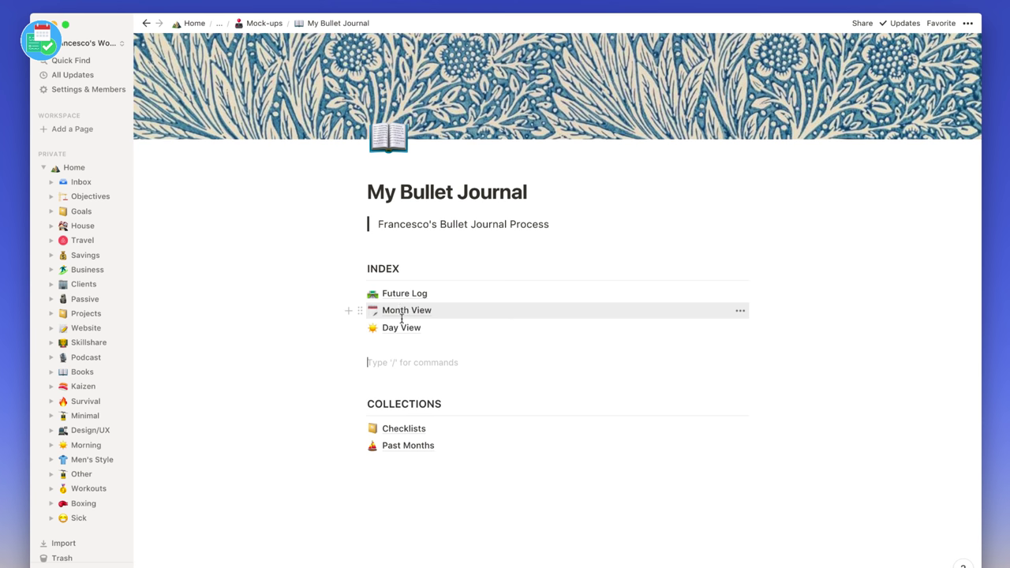
type("/tem")
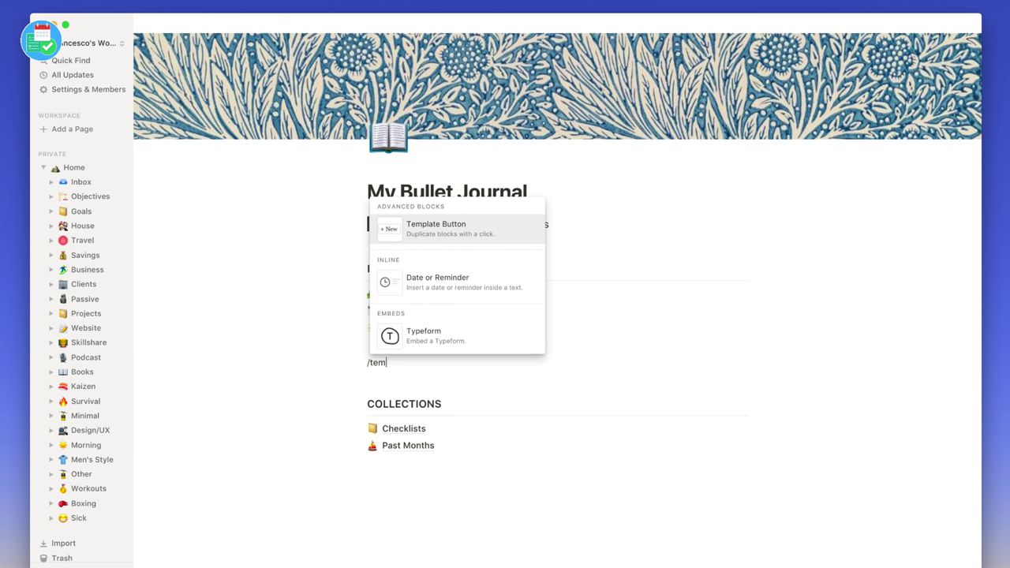
key("Return")
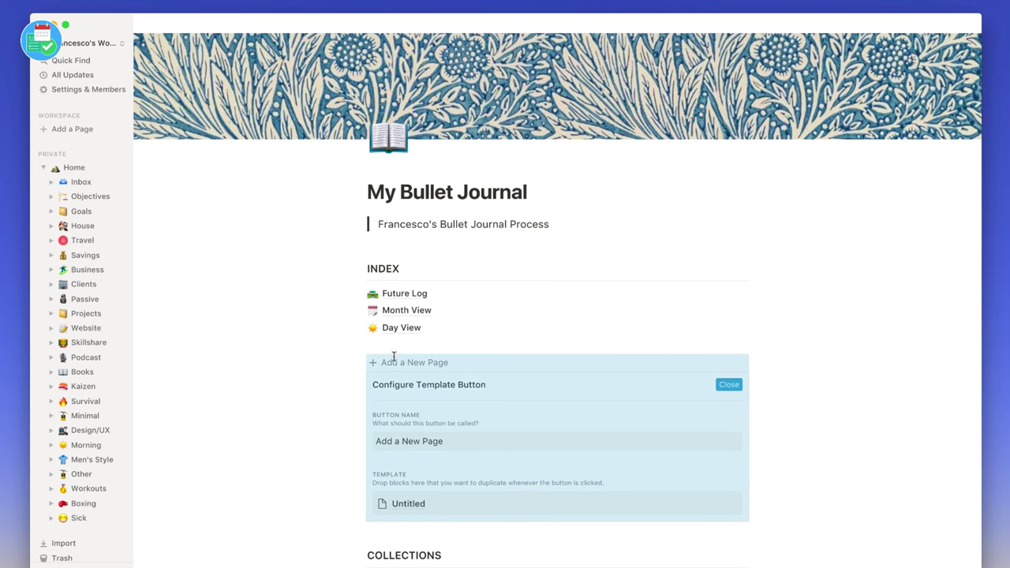
left_click(434, 440)
triple_click(430, 440)
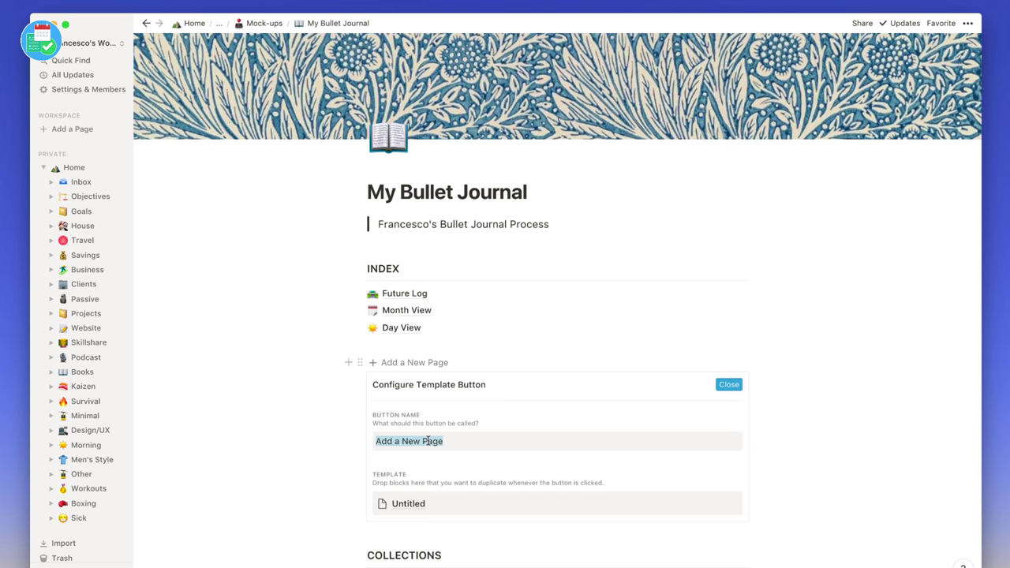
type("Add ")
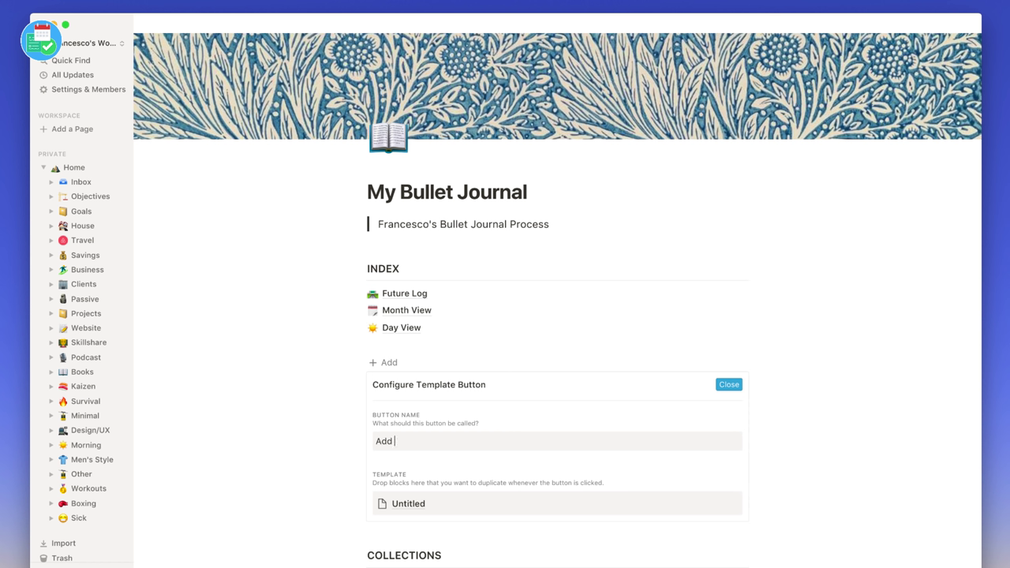
type("new Month")
key("Left")
key("Left")
key("Left")
key("Left")
key("Left")
key("Left")
key("Left")
key("BackSpace")
key("BackSpace")
type("Ne")
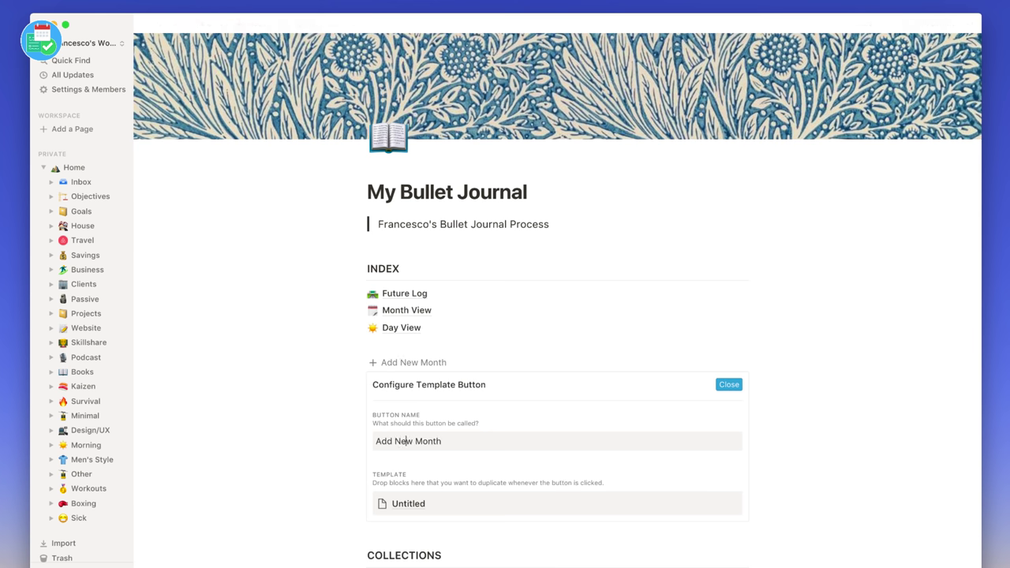
- Replace the button's Untitled template page with Month View and close the setup
left_click(371, 503)
left_click(325, 436)
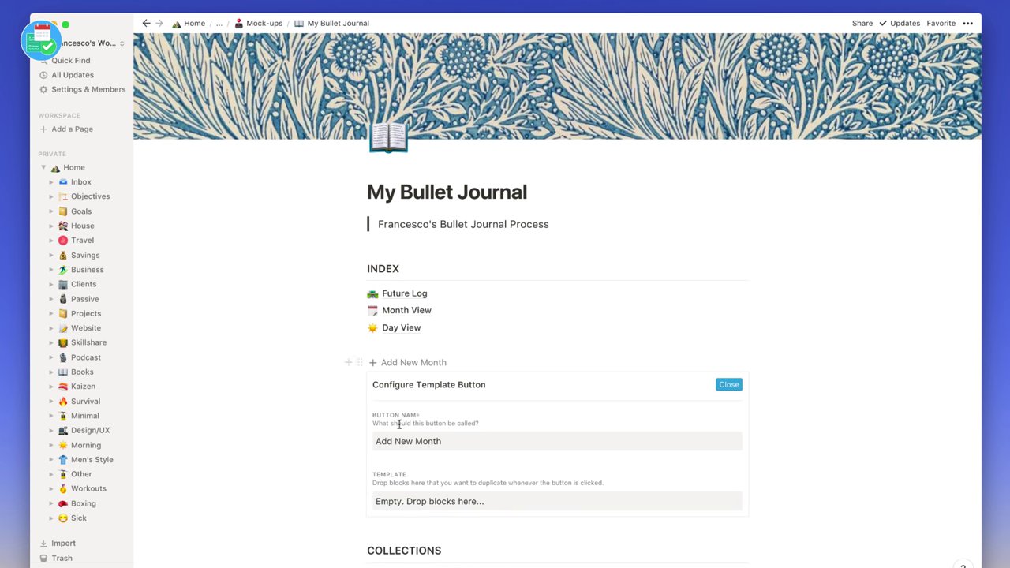
left_click_drag(390, 313, 402, 490)
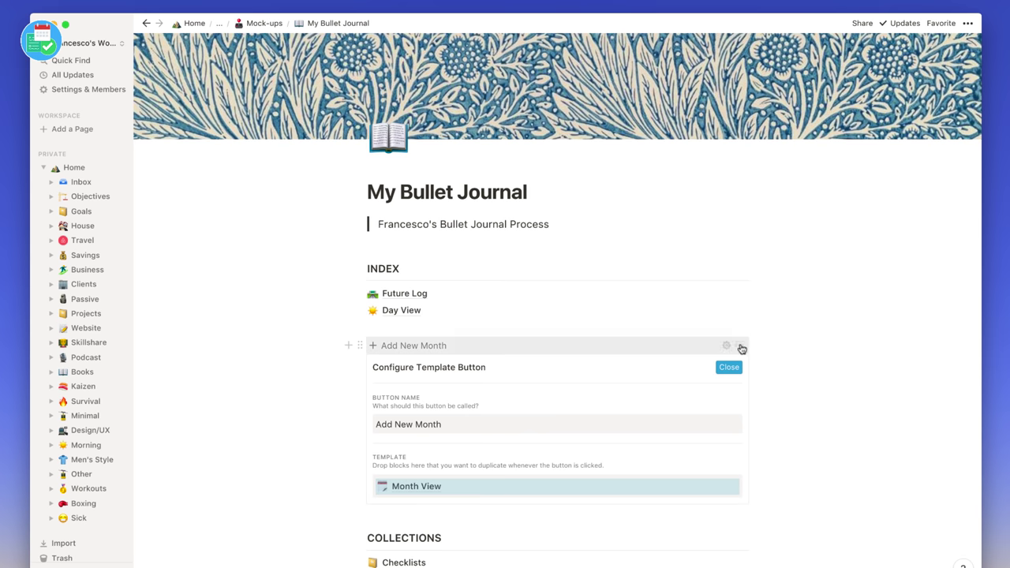
left_click(730, 366)
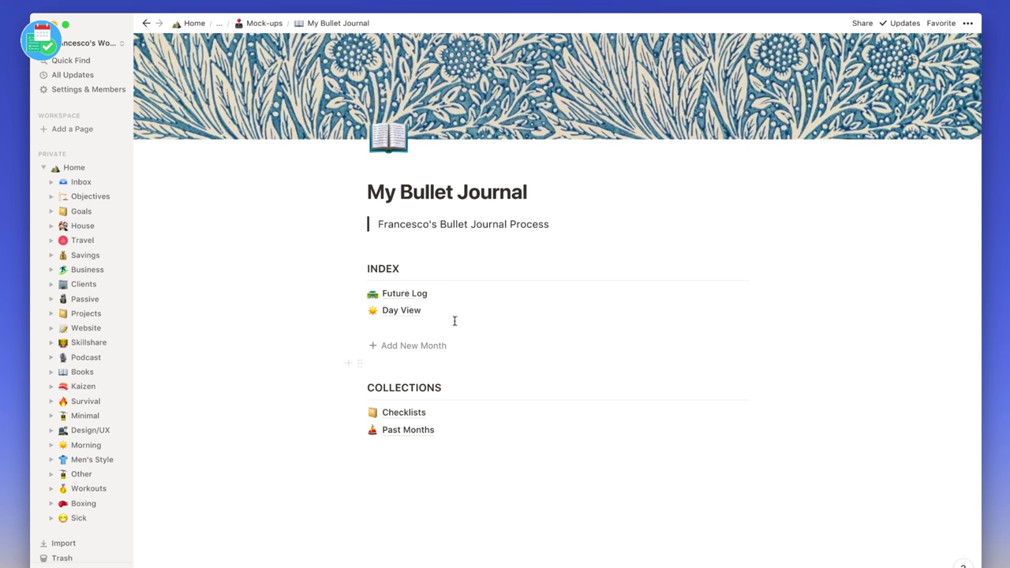
- Place Add New Month in a column beside Future Log, with Day View moved under Future Log
left_click_drag(360, 345, 755, 287)
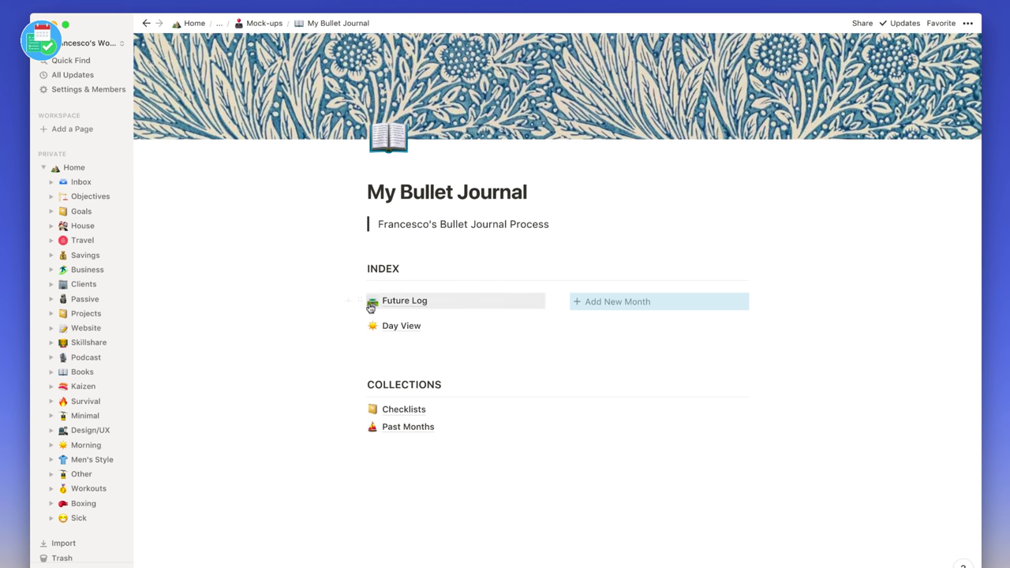
left_click_drag(359, 300, 749, 287)
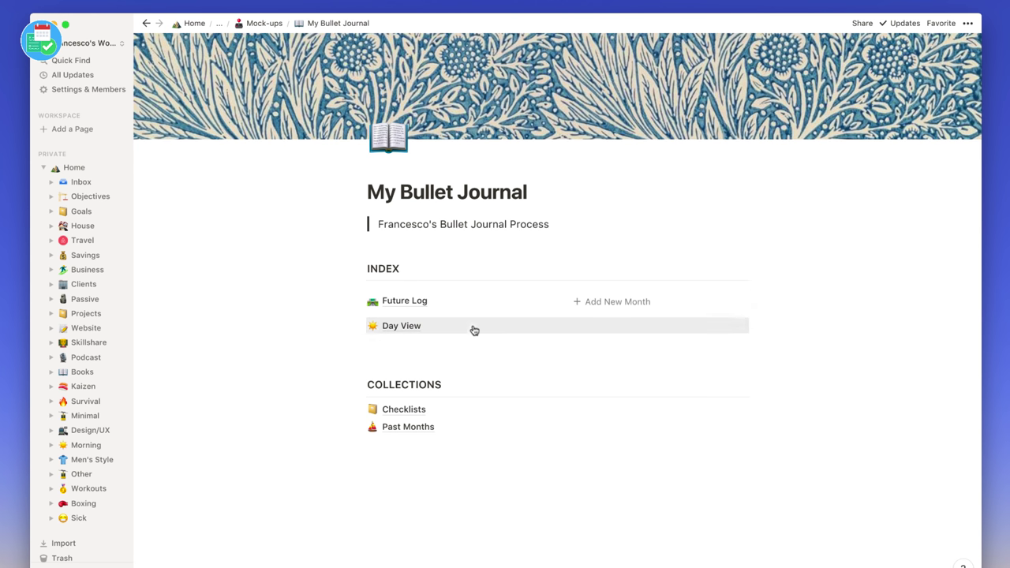
left_click_drag(360, 324, 365, 310)
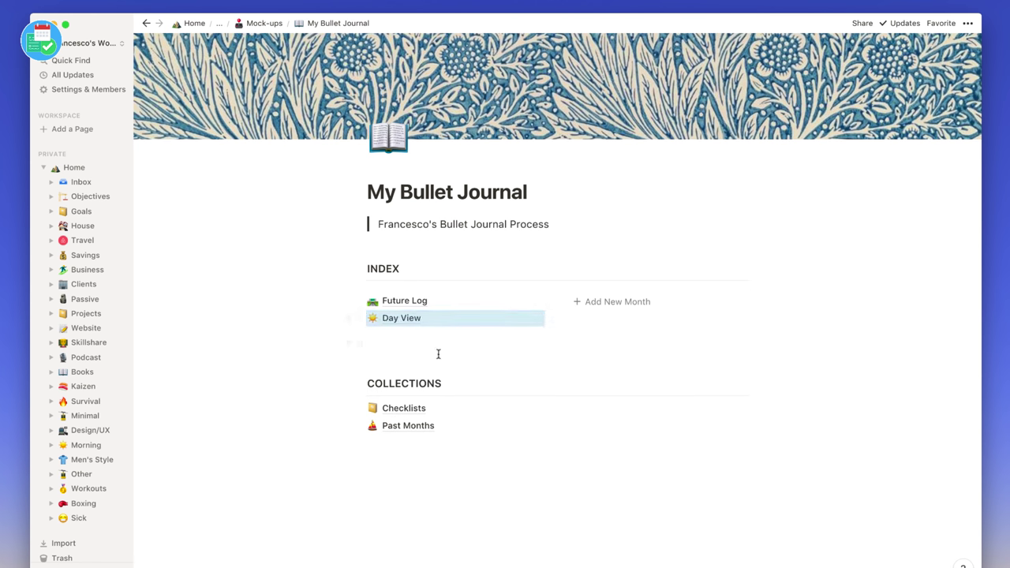
left_click(435, 345)
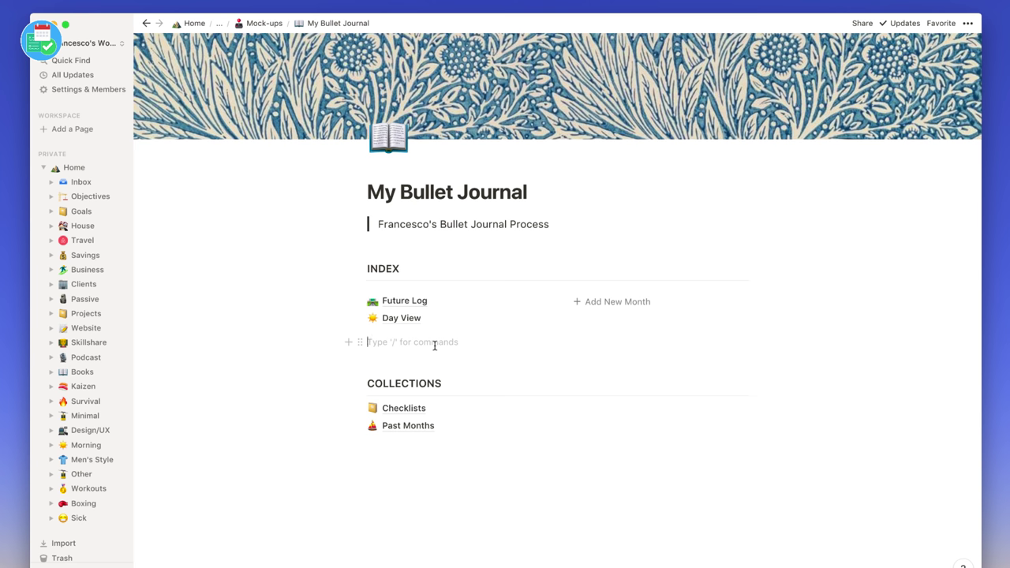
- Insert another template button via /tem and name it 'Add New Day'
type("/tem")
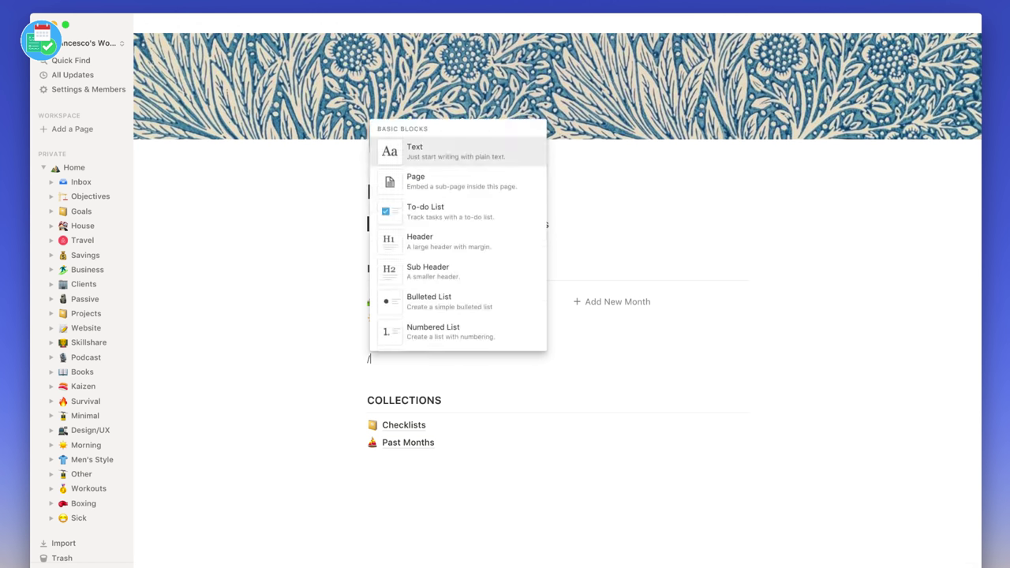
key("Return")
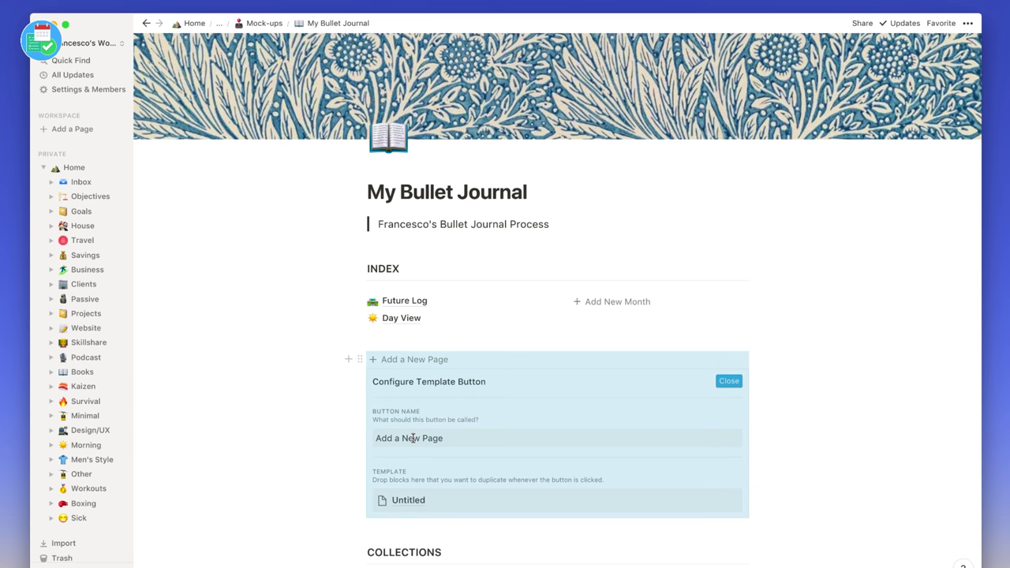
triple_click(412, 437)
type("Add New Day")
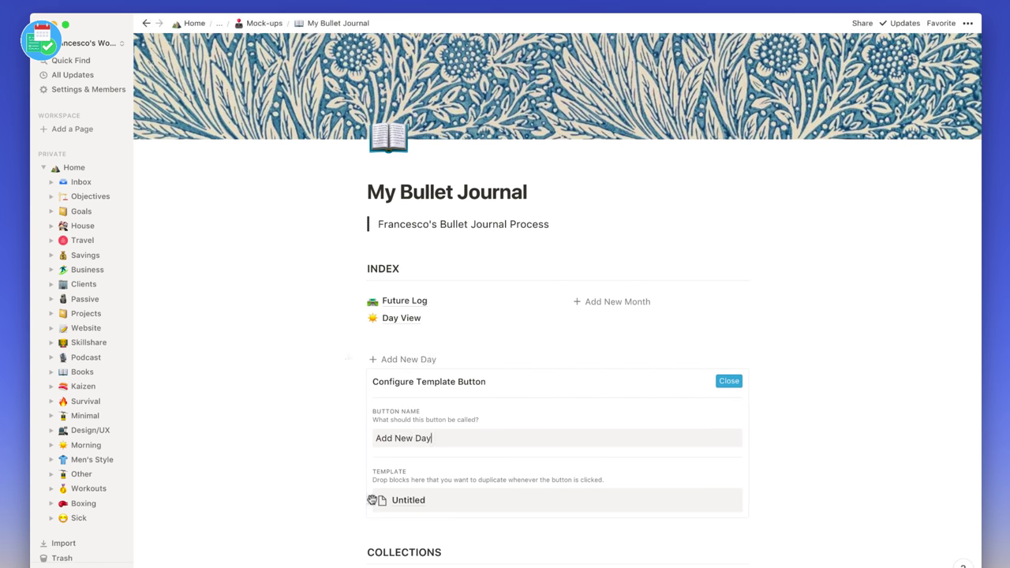
- Make Day View the button's template instead of Untitled, and place it under Add New Month
left_click(371, 500)
left_click(336, 427)
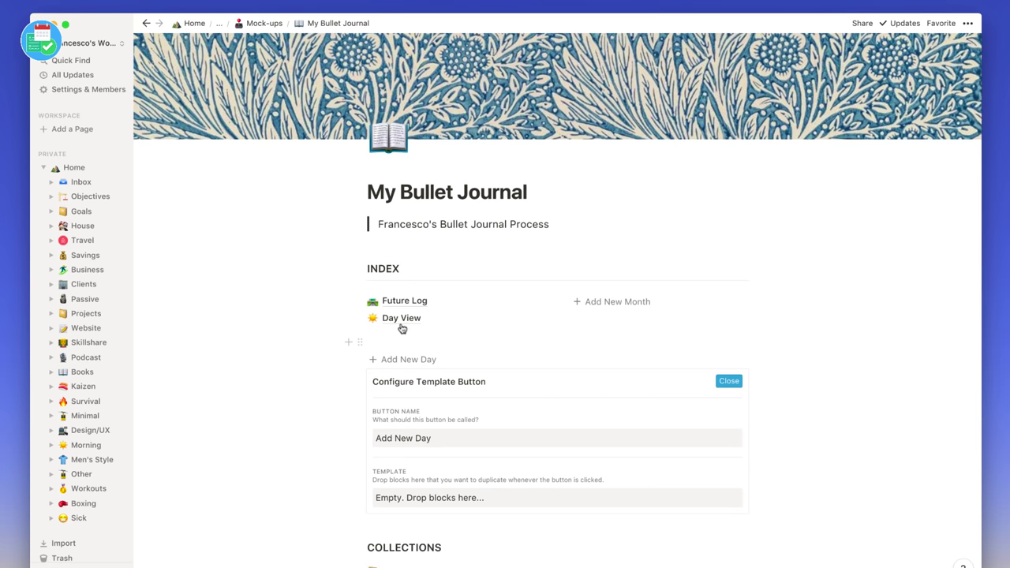
left_click_drag(349, 318, 432, 489)
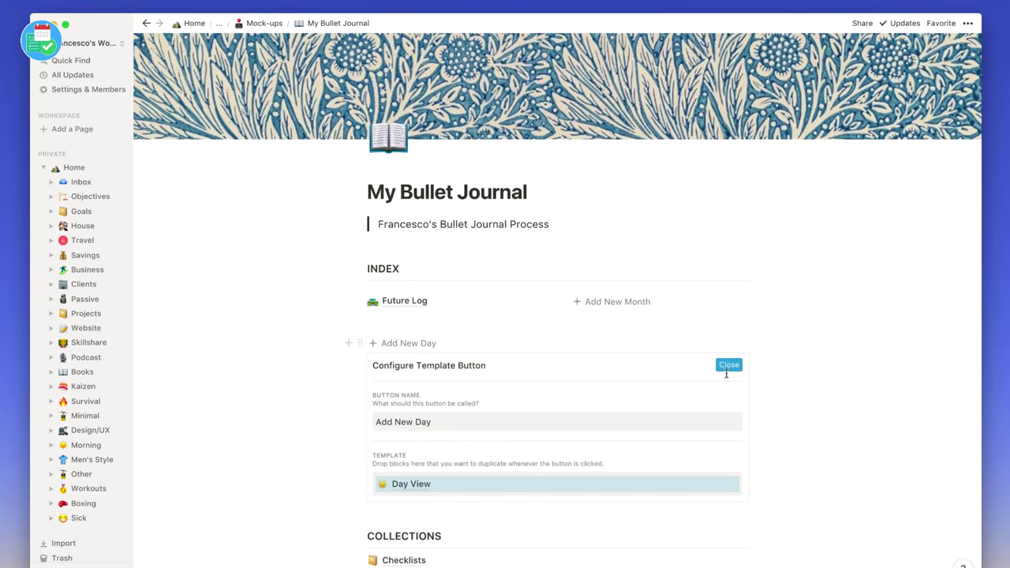
left_click(729, 366)
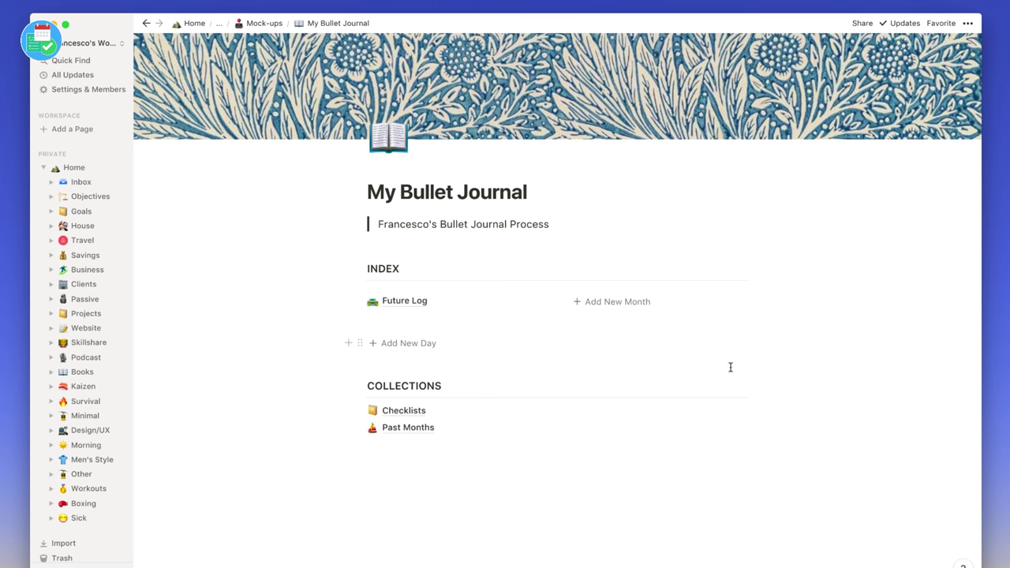
left_click_drag(360, 343, 590, 310)
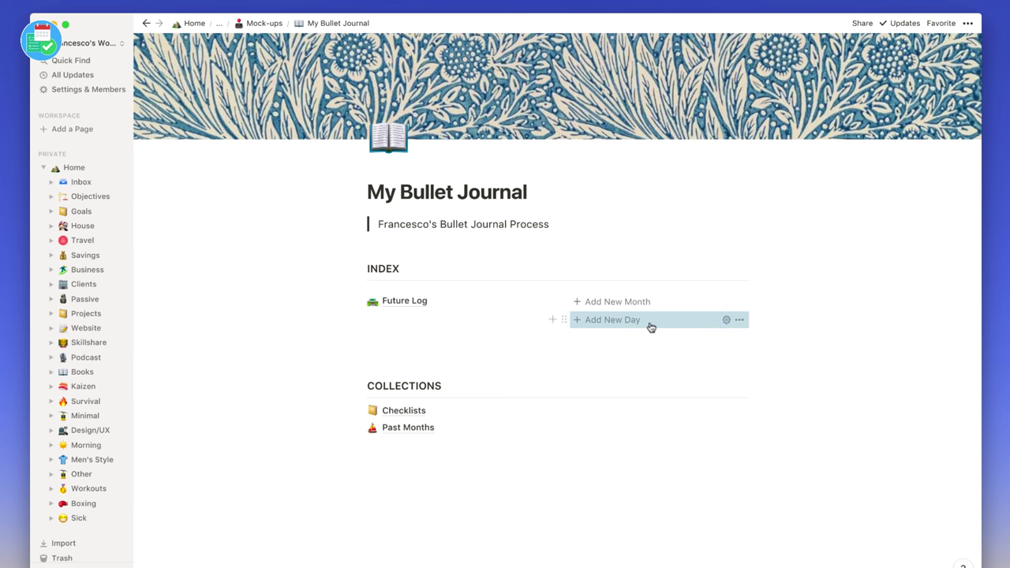
scroll(556, 341, "down", 1)
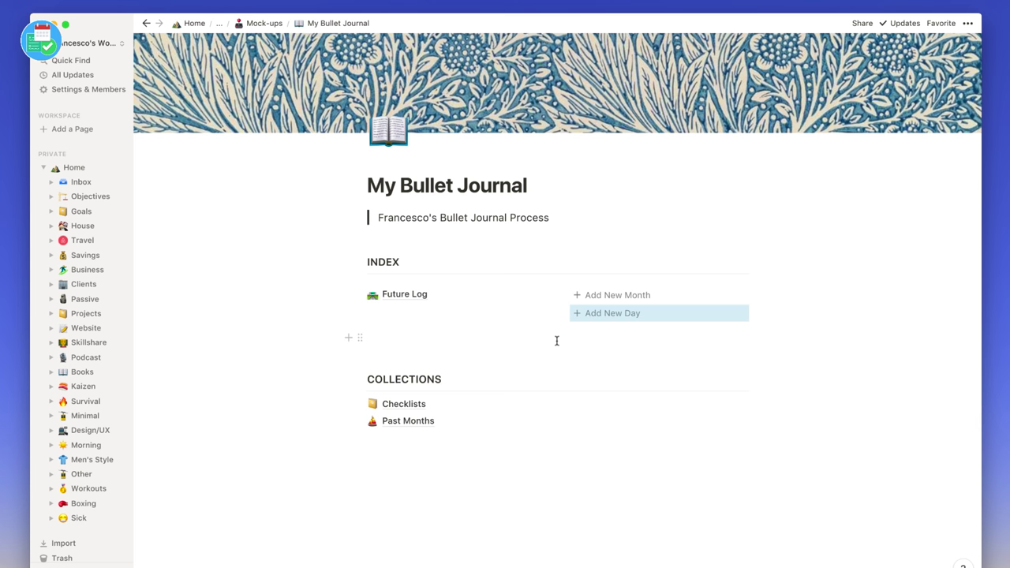
- Create a new Month View page with Add New Month and move it under Future Log
left_click(613, 296)
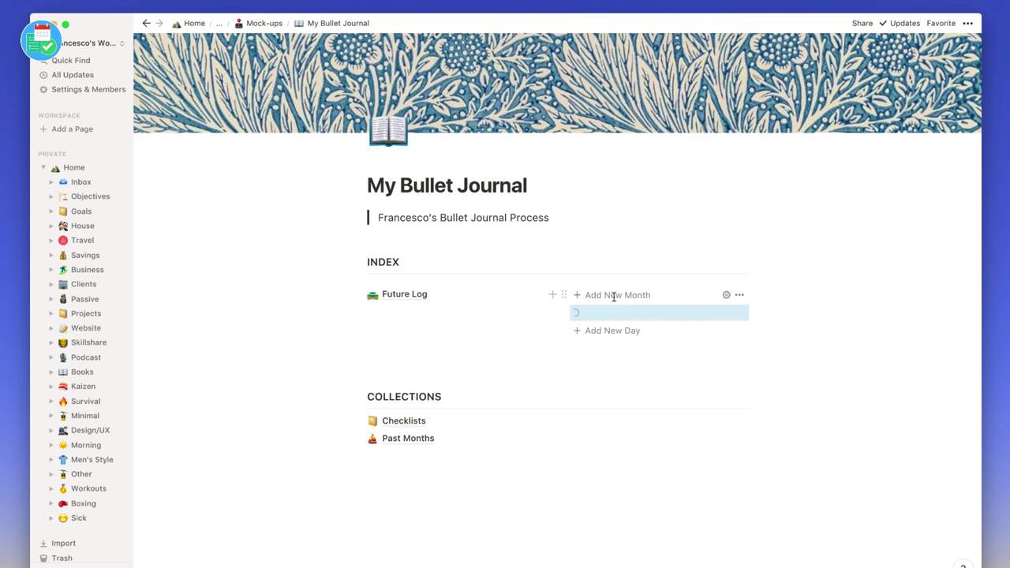
left_click(604, 313)
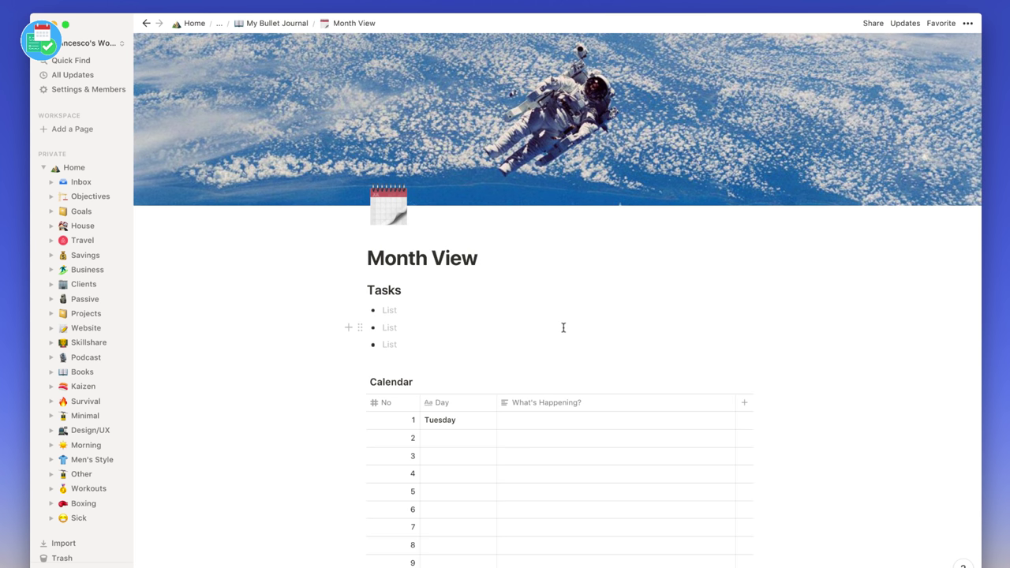
left_click(251, 26)
left_click_drag(560, 384, 414, 394)
left_click(421, 404)
scroll(422, 402, "down", 1)
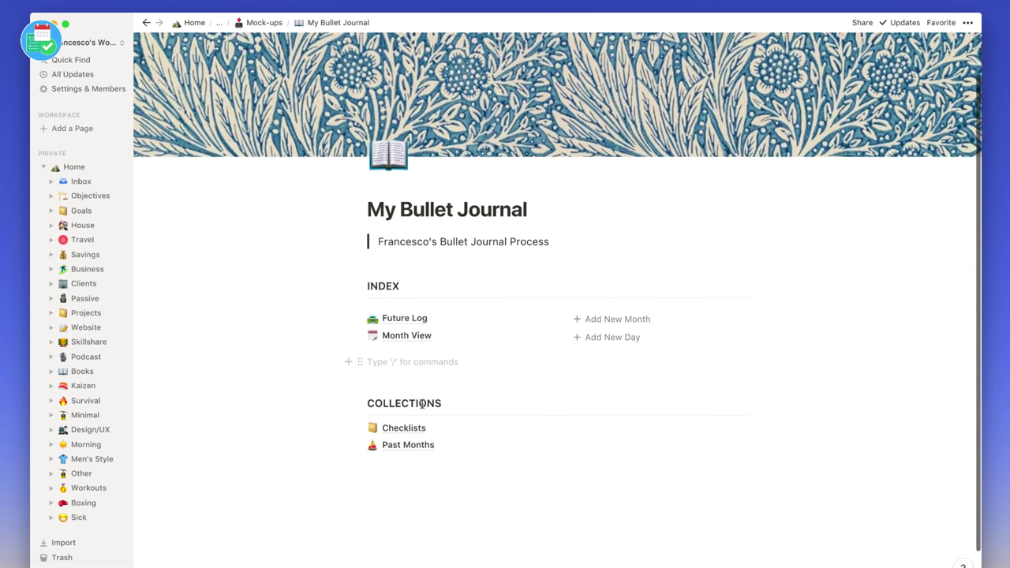
- Rename the Month View index entry to 'November'
left_click(536, 336)
left_click(574, 439)
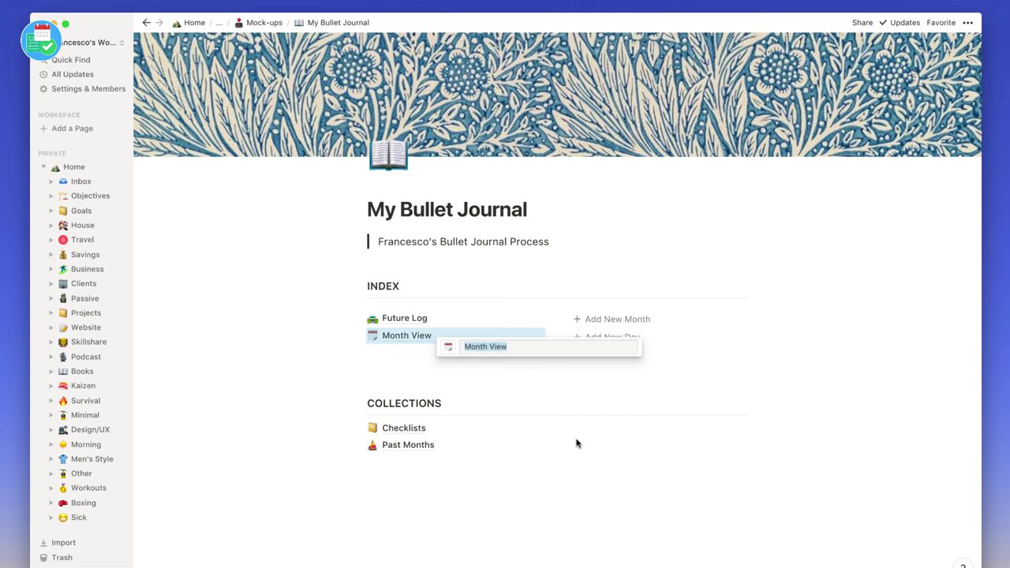
double_click(476, 345)
triple_click(476, 345)
type("November")
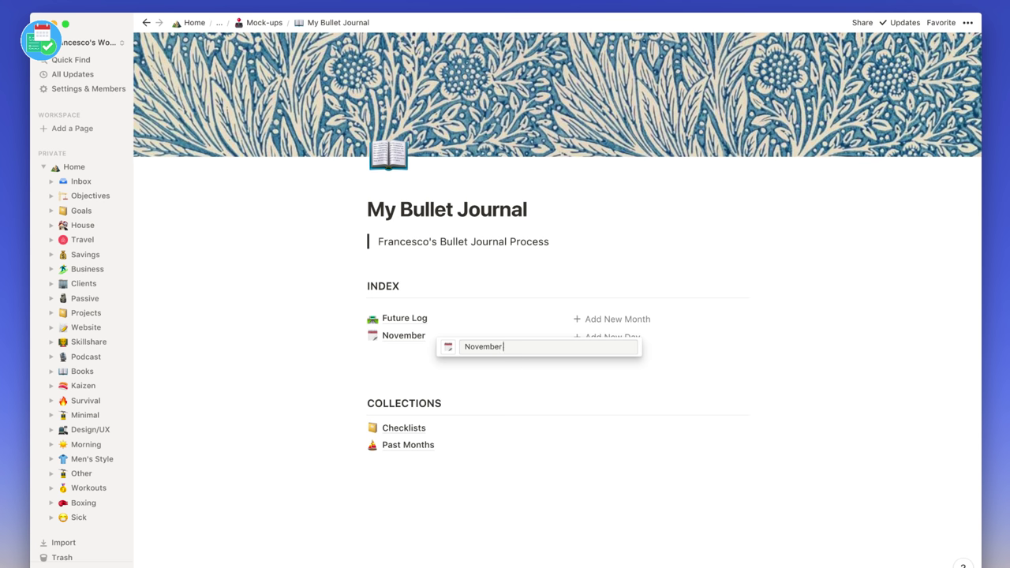
left_click(442, 367)
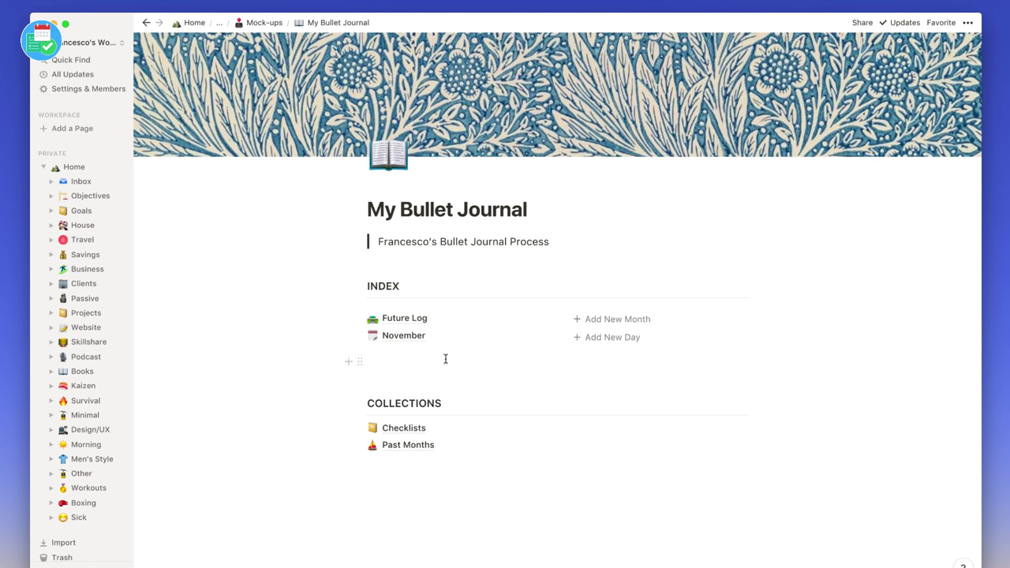
- Create a new Day View page with Add New Day and move it under November
left_click(613, 341)
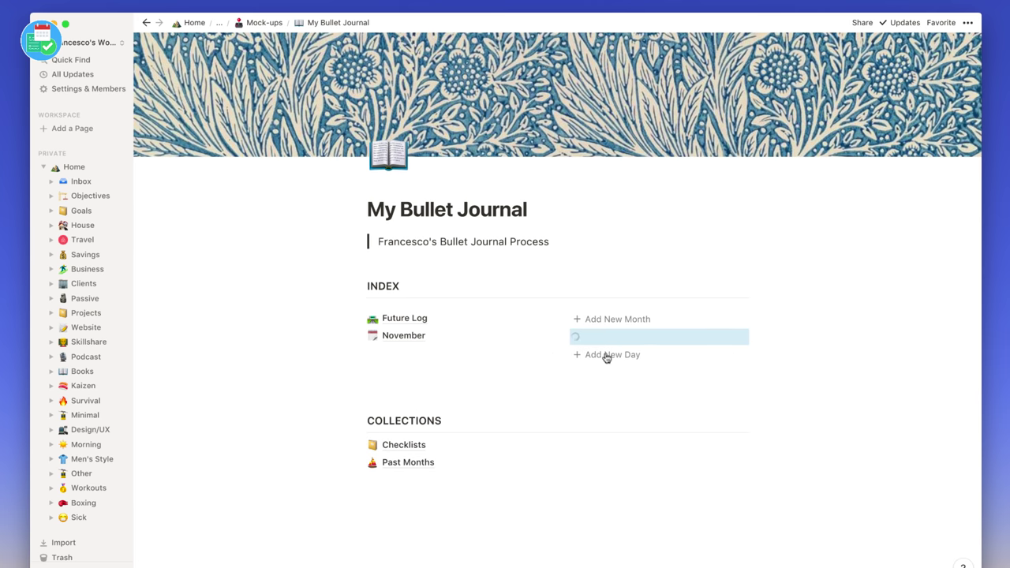
left_click(574, 338)
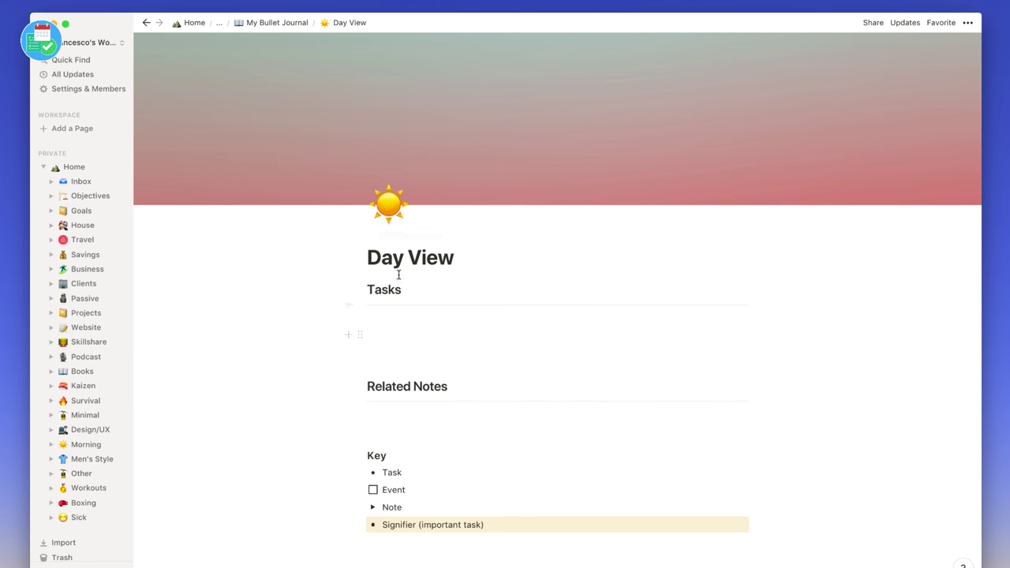
left_click(291, 25)
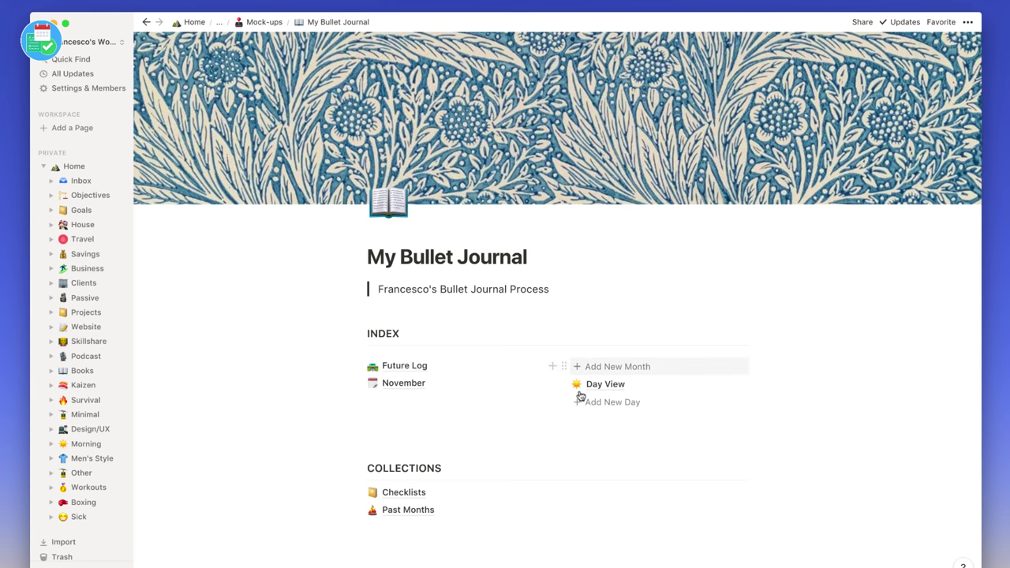
left_click_drag(562, 384, 373, 391)
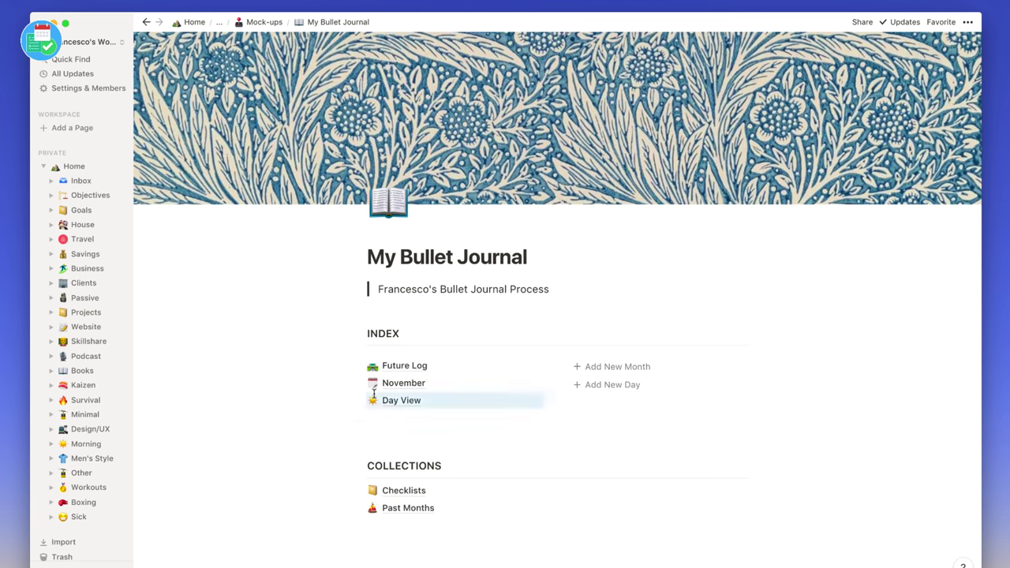
- Start renaming the new Day View entry, removing a stray bracket
left_click(536, 401)
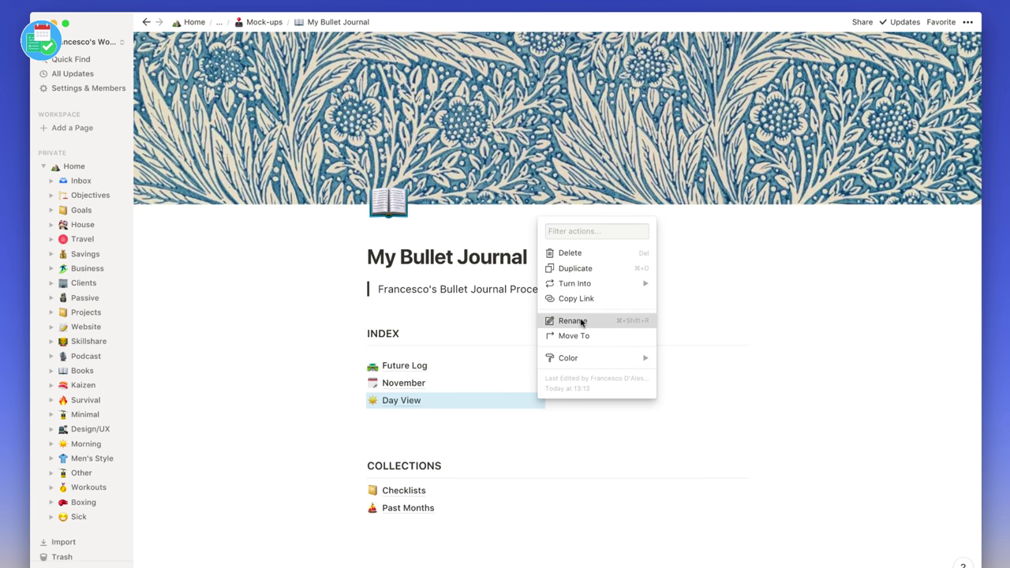
left_click(579, 321)
type("(")
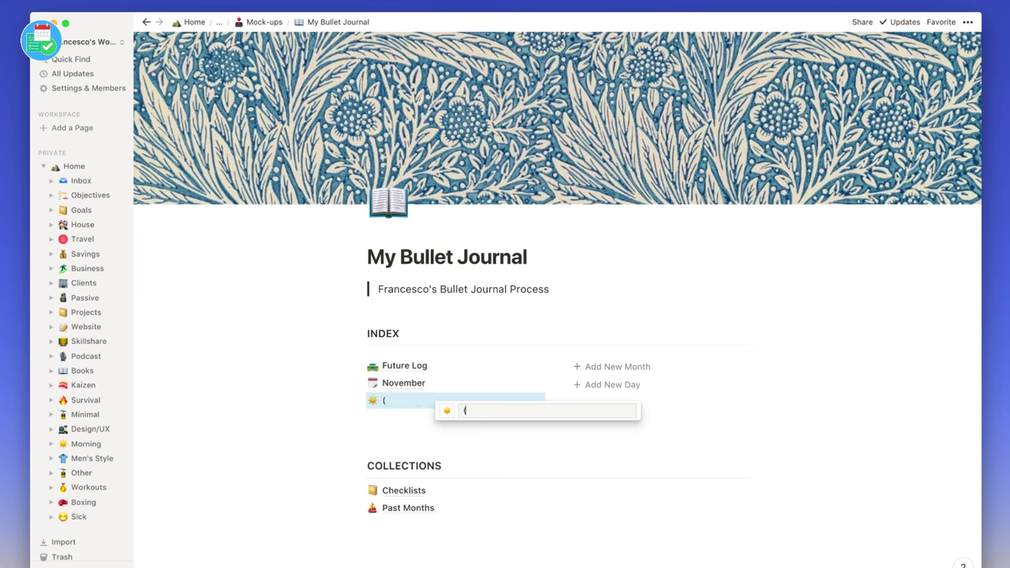
key("BackSpace")
type("@to")
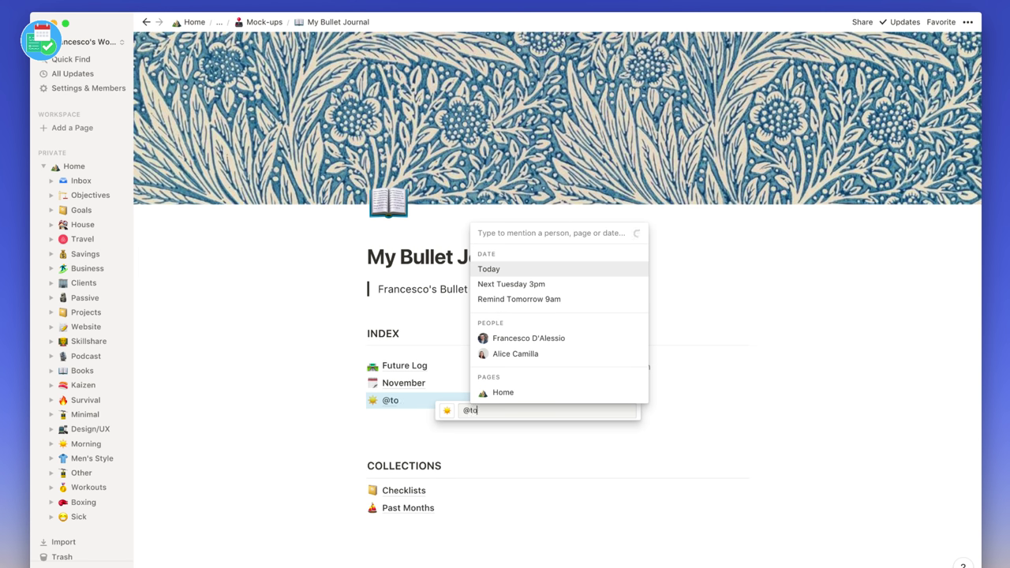
key("Return")
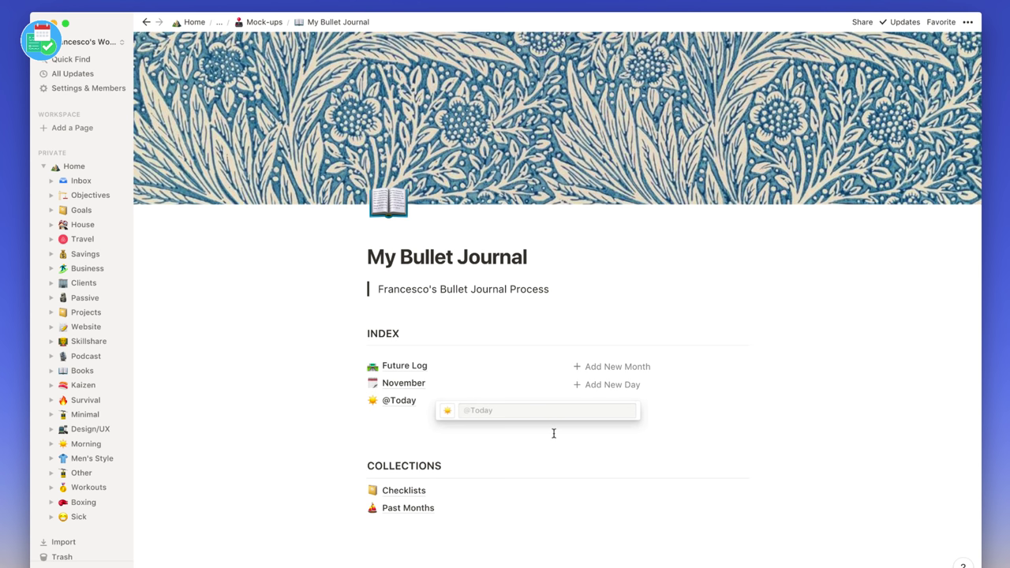
left_click(552, 428)
left_click(725, 386)
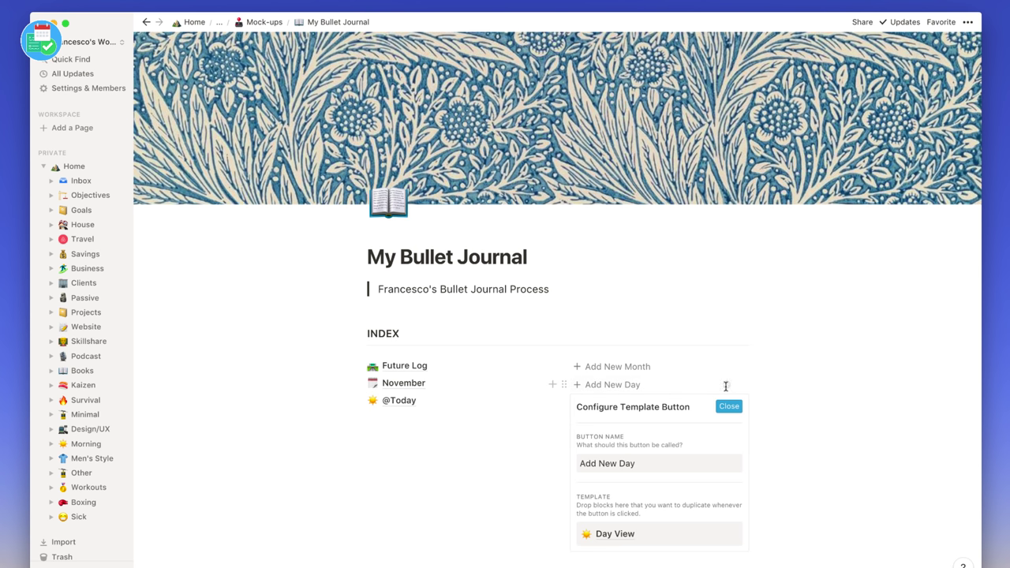
left_click(731, 535)
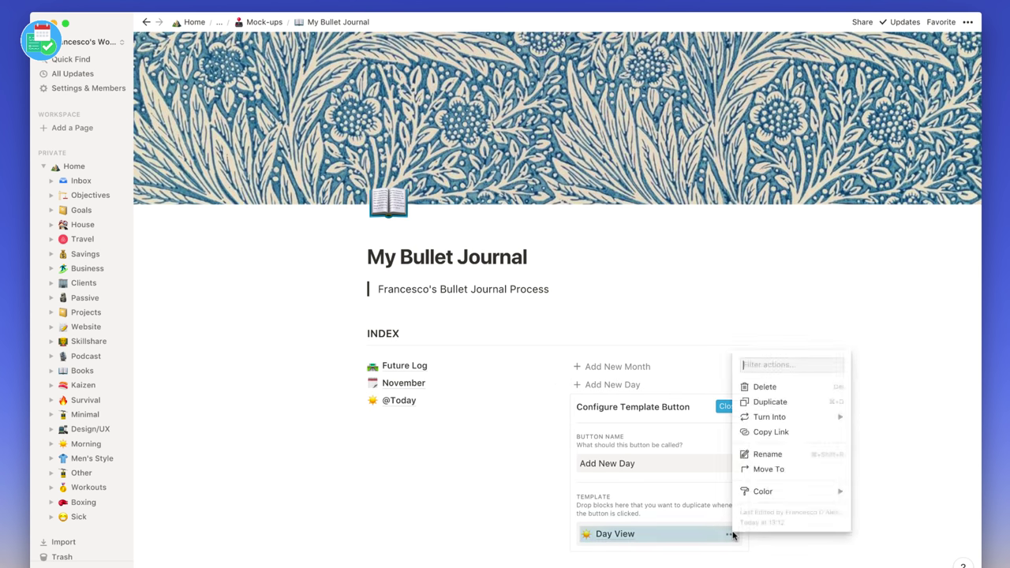
left_click(769, 458)
type("@to")
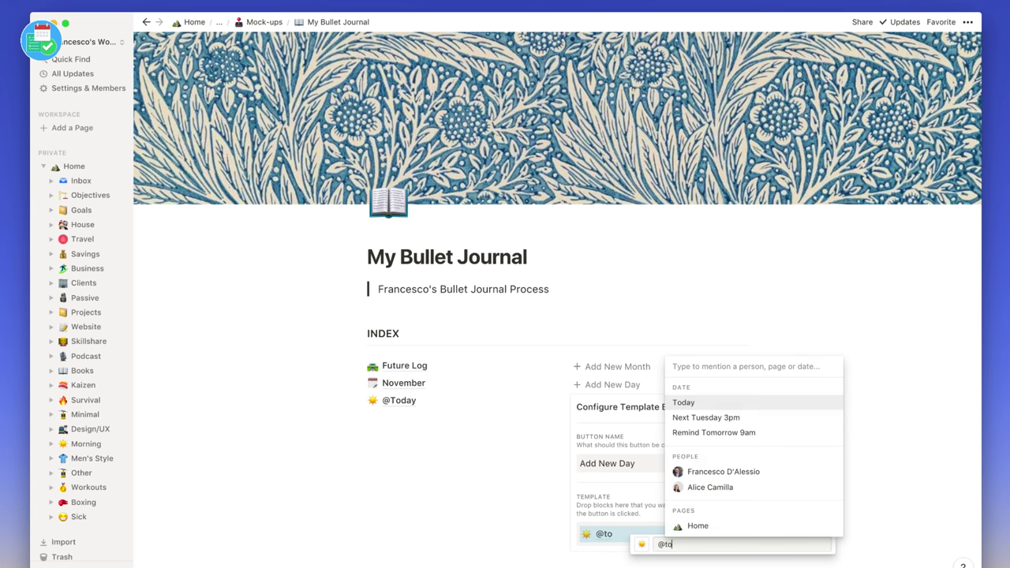
key("Return")
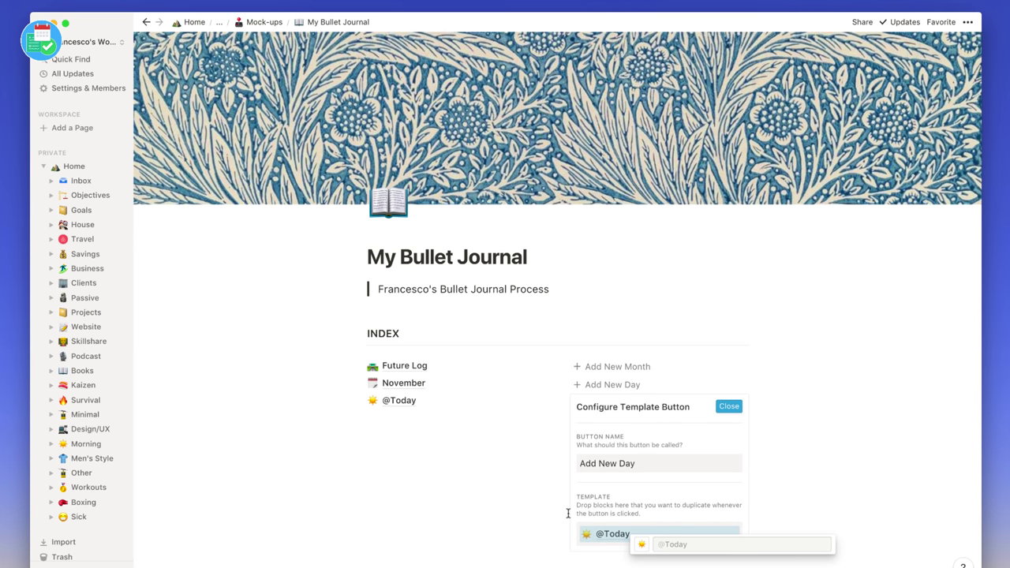
left_click(568, 514)
left_click(728, 408)
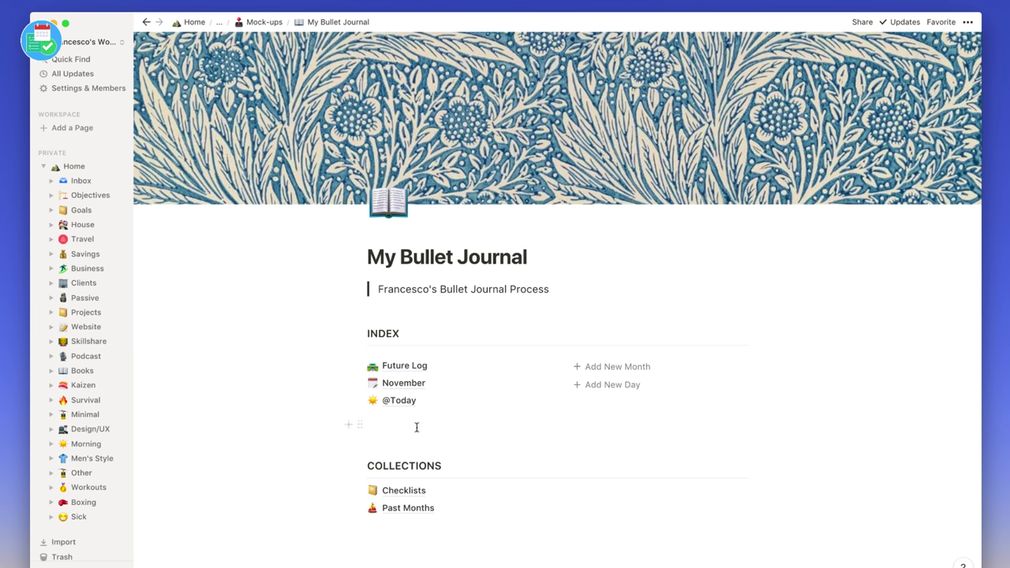
scroll(416, 423, "down", 3)
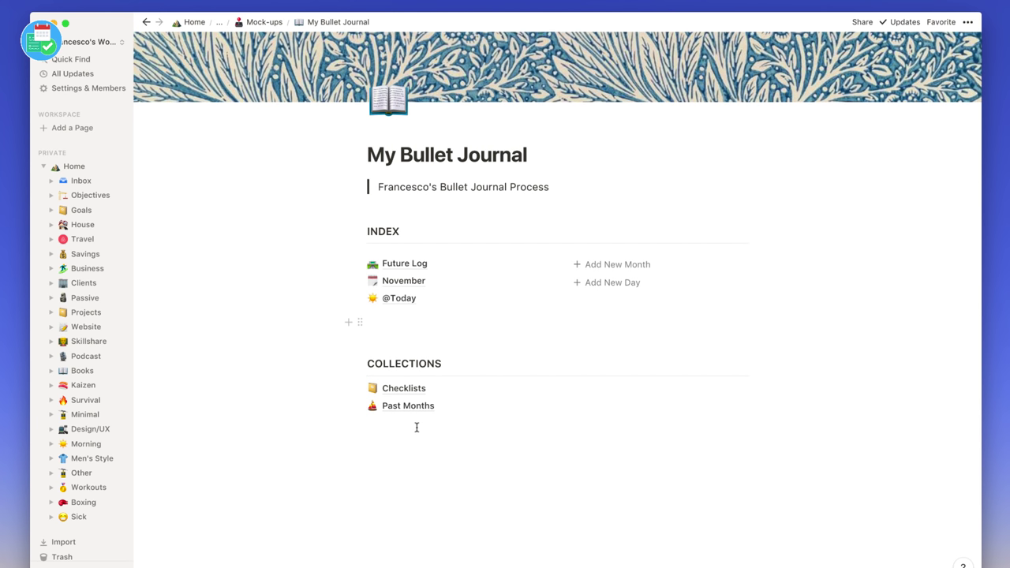
- Open November and begin the first task, 'Record'
left_click(399, 281)
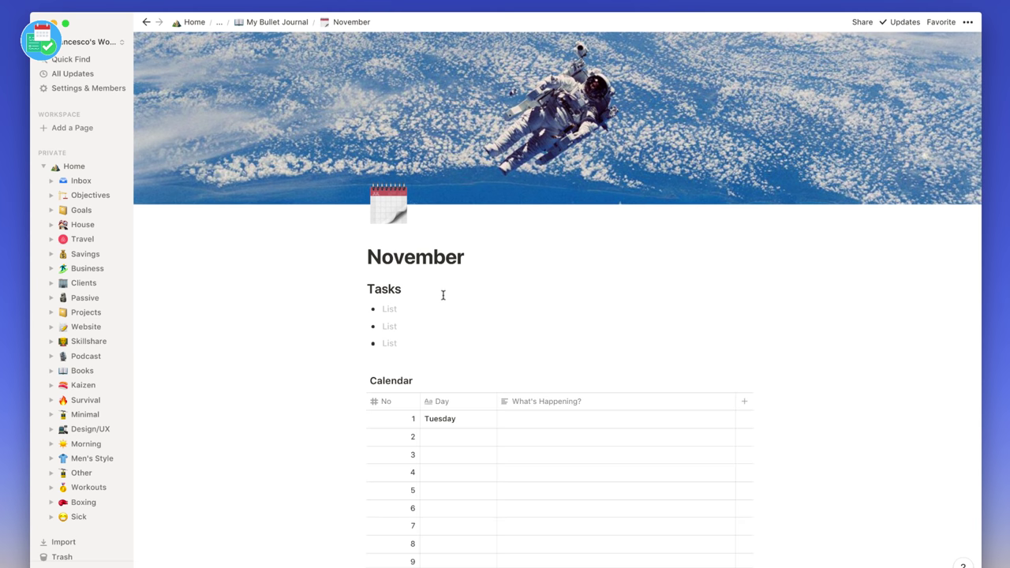
left_click(417, 310)
type("Rec")
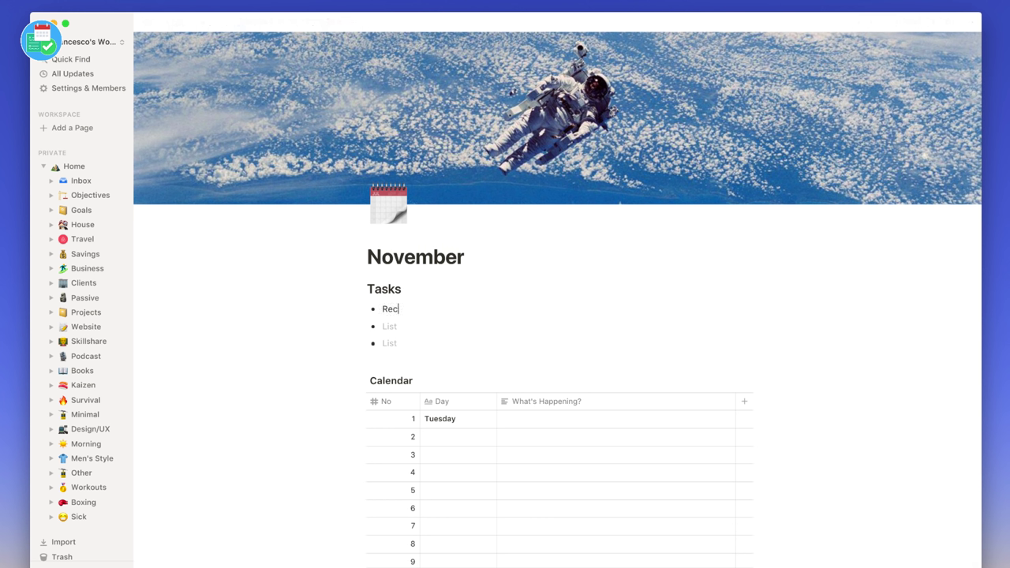
type("ord")
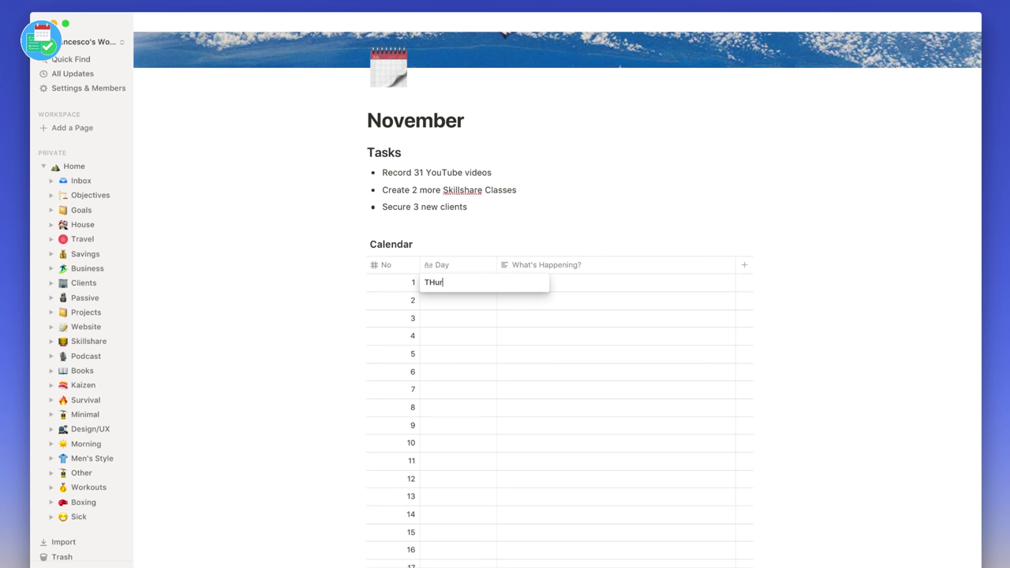
- Label calendar days Thursday through Monday and add plans like Tavistock football and a Bristol trip
key("BackSpace")
key("BackSpace")
key("BackSpace")
type("hursdayFridaySaturdaySundayTavistock, Football with Jack and Steve")
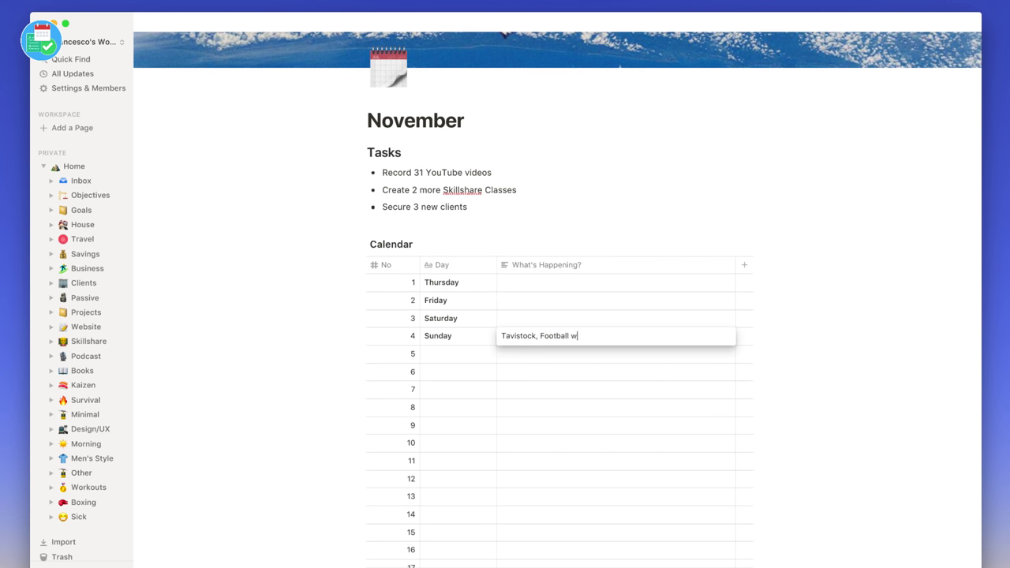
left_click(604, 300)
type("Becca goes to Bristol, Tavistock")
left_click(458, 353)
type("Monday")
key("Return")
key("Down")
- Review the November page and return to My Bullet Journal
scroll(572, 326, "up", 3)
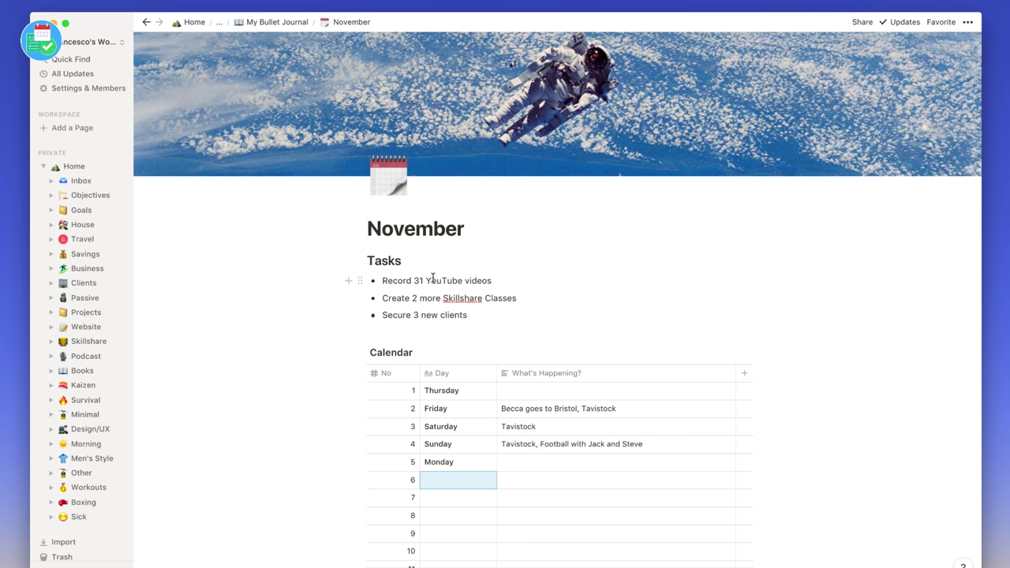
scroll(509, 398, "down", 1)
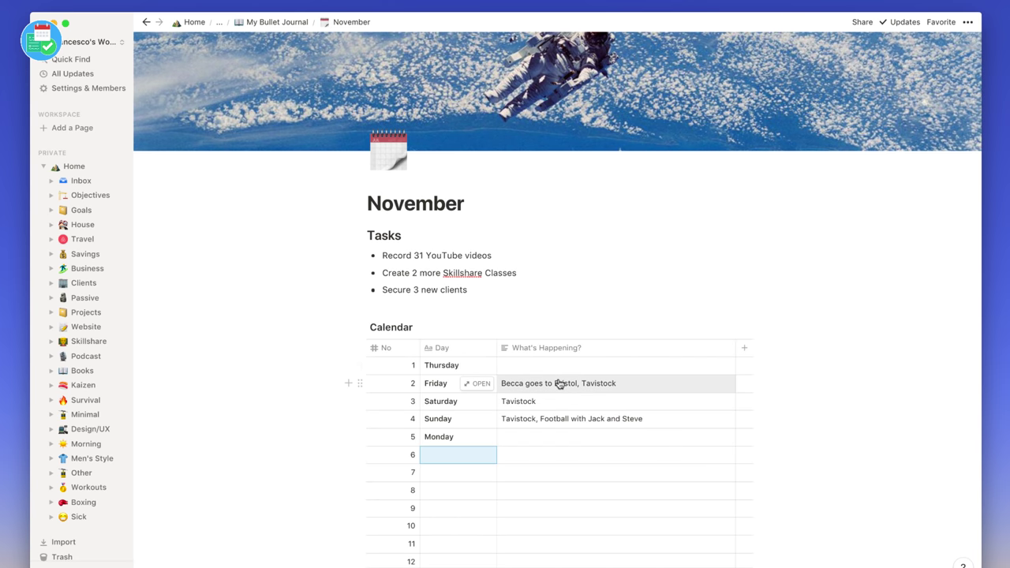
scroll(462, 366, "up", 2)
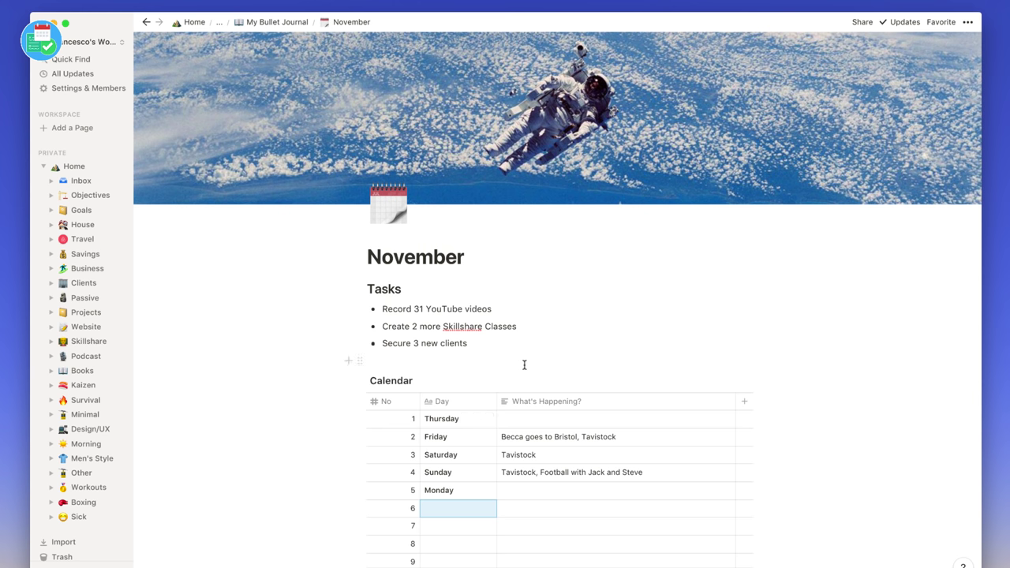
left_click(281, 22)
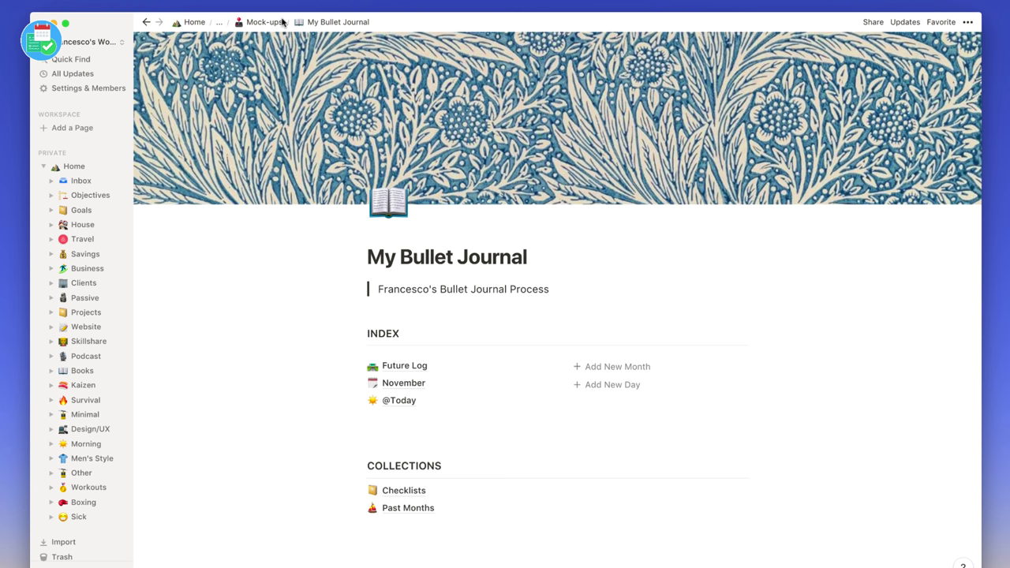
left_click(402, 402)
left_click(401, 313)
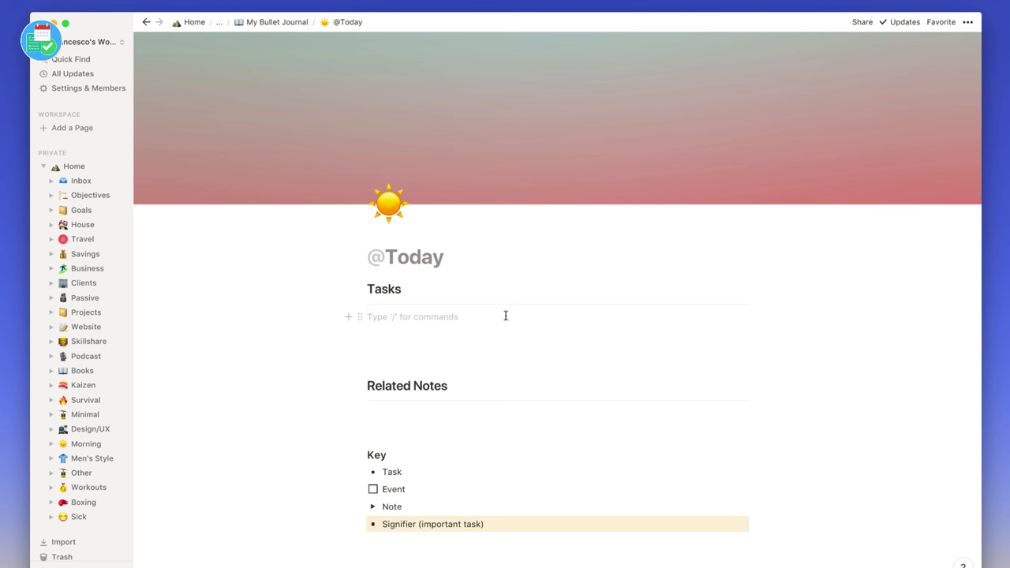
type("[]Driving Lesson @today at 2pm")
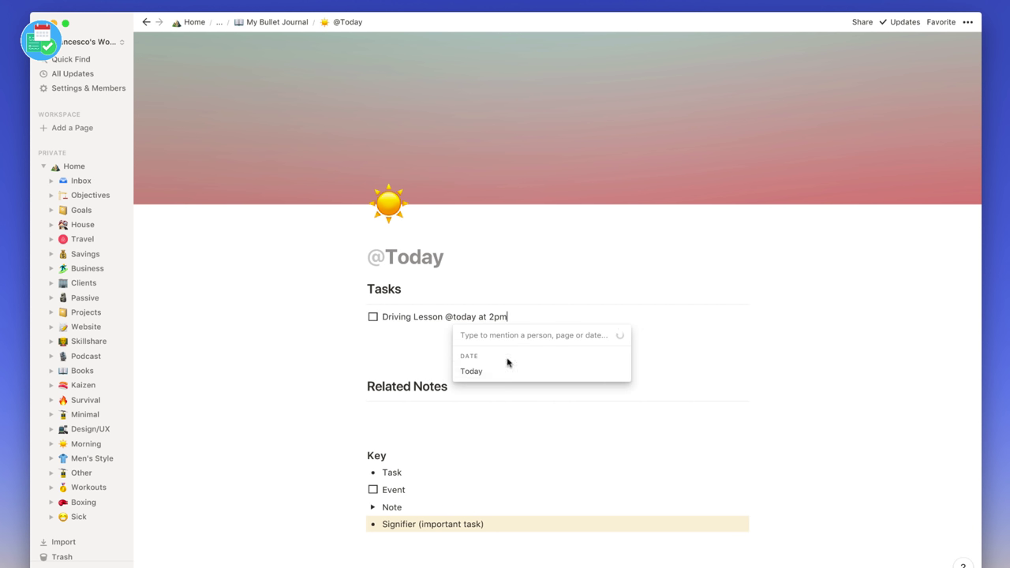
left_click(508, 368)
left_click(521, 221)
key("Return")
- Add bullet tasks 'Plan full week ahead' and emailing a contact about another piece
type("- Plan full week ahead")
key("Return")
type("Email")
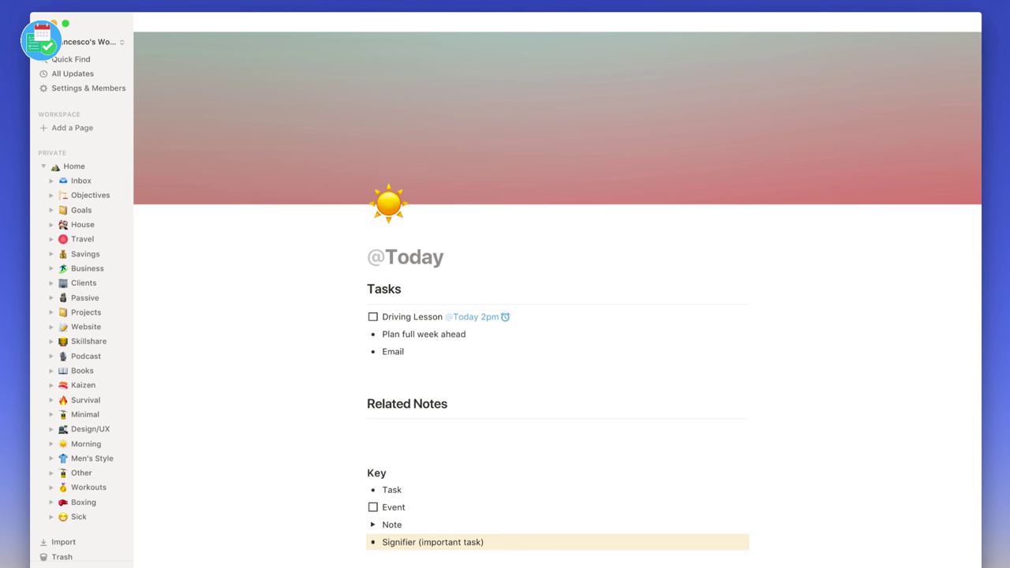
key("Return")
- Add a bold 'Note' toggle holding a belated birthday-message reminder for a friend
type("/toggle")
key("Return")
type("Note")
key("Return")
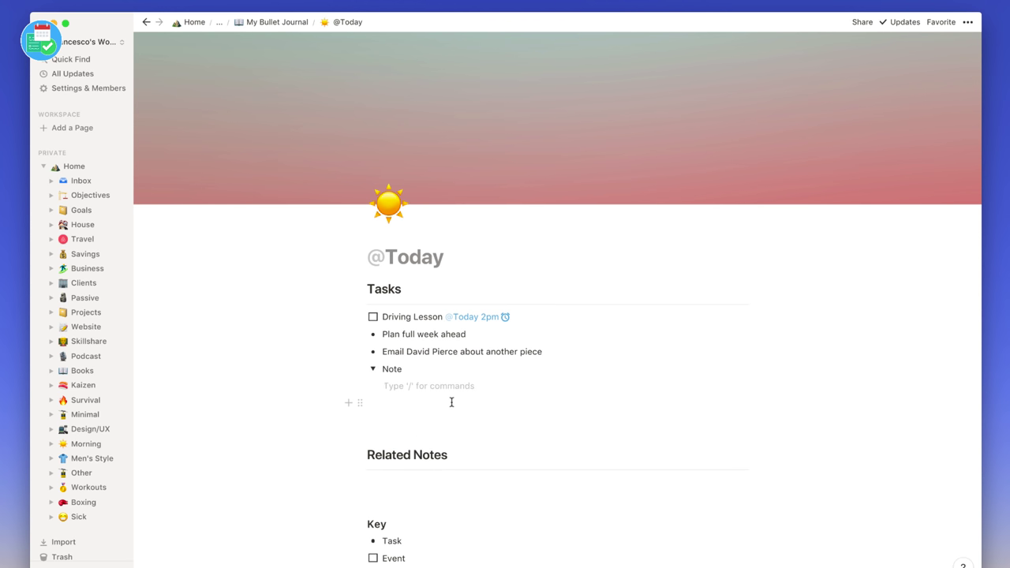
type("Text Fred about his birthday - belated message")
key("Up")
key("shift+Home")
key("super+b")
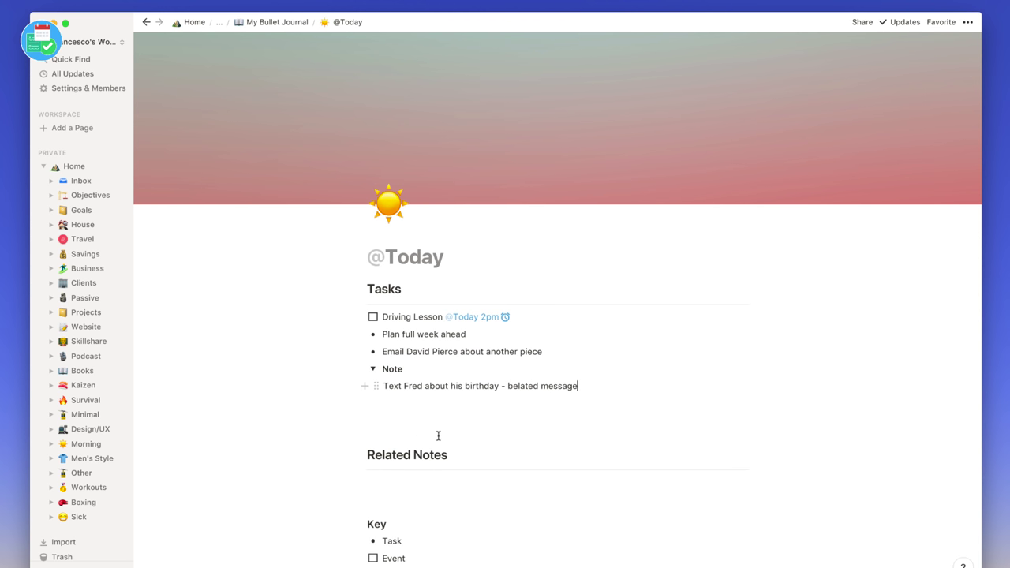
scroll(438, 435, "down", 2)
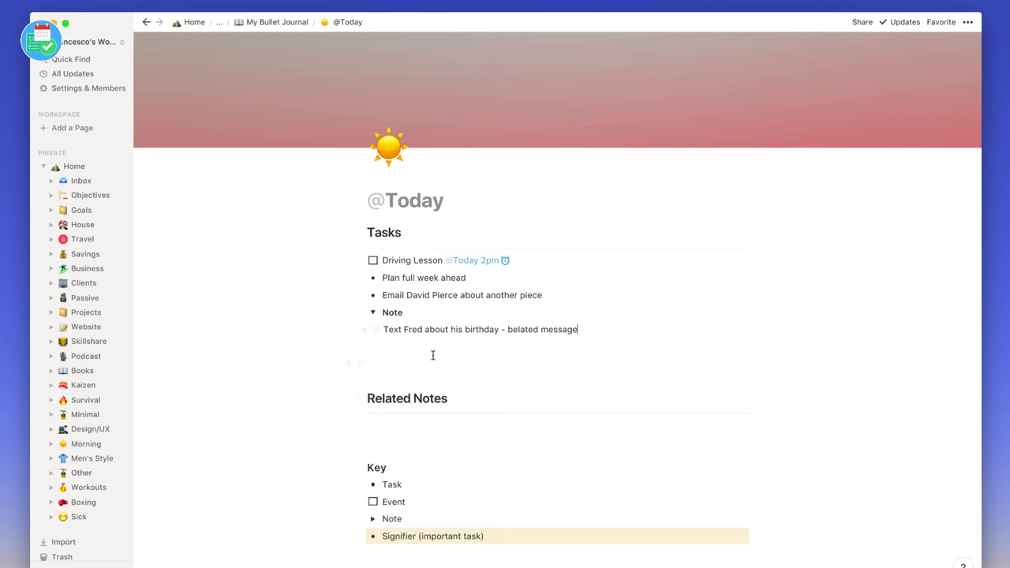
left_click(486, 262)
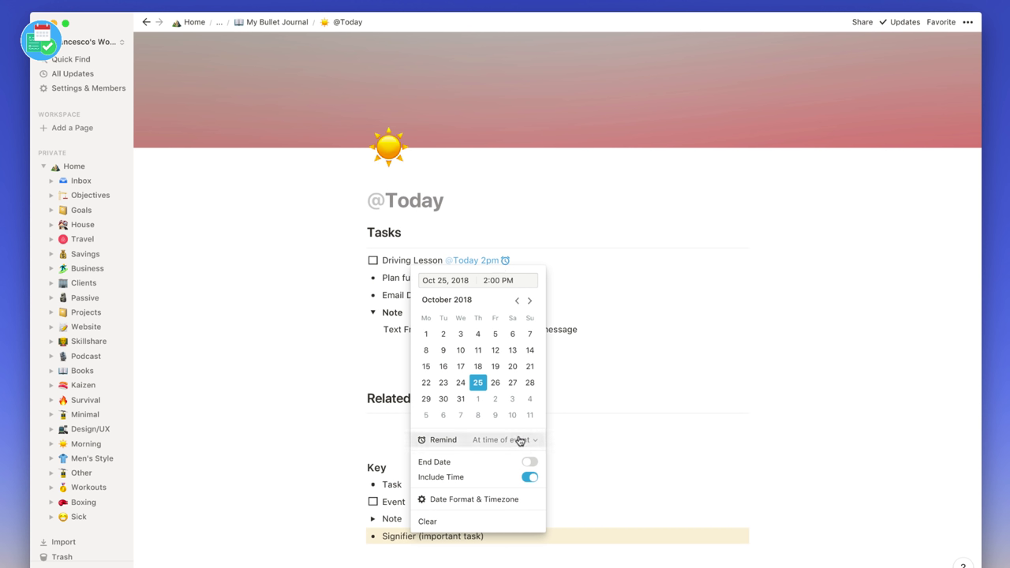
- Close the date details and leave the Note toggle collapsed, hiding the birthday line
left_click(386, 348)
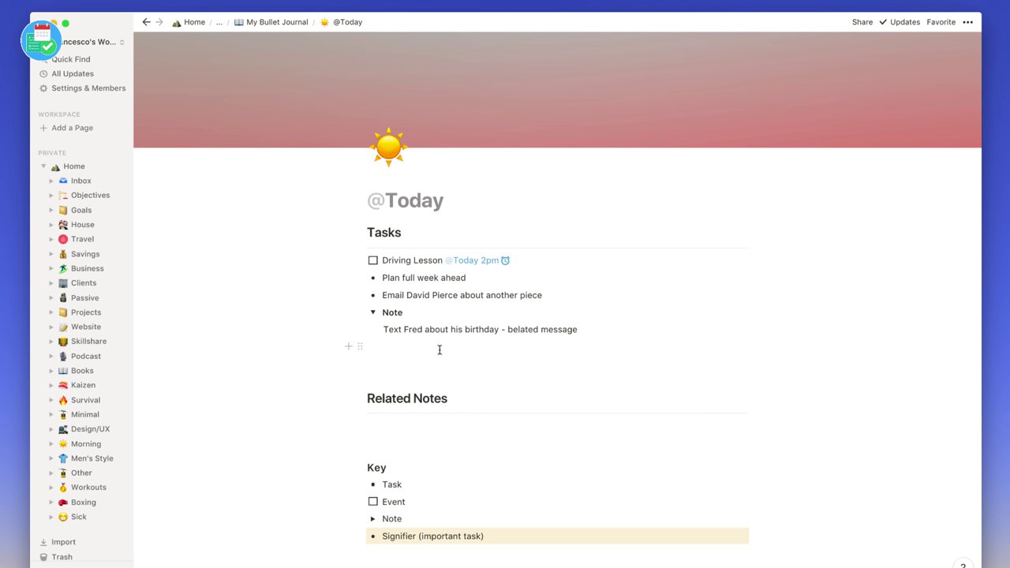
left_click(373, 313)
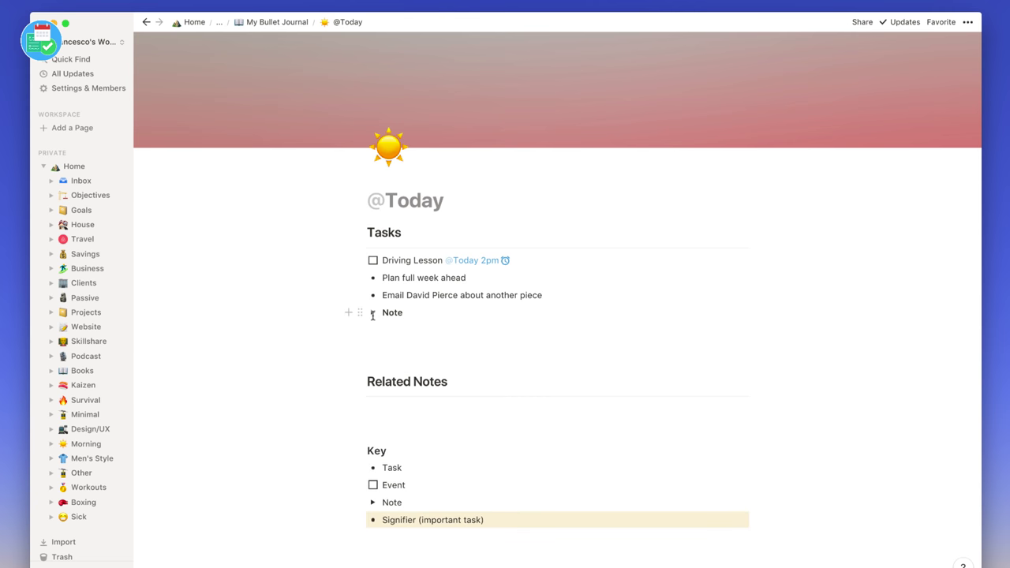
left_click(372, 313)
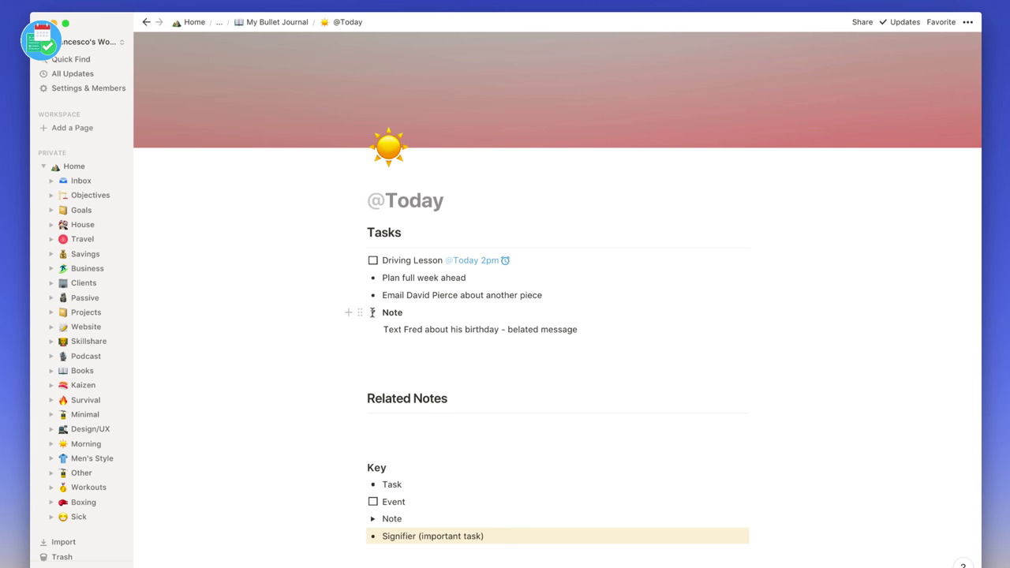
left_click(372, 313)
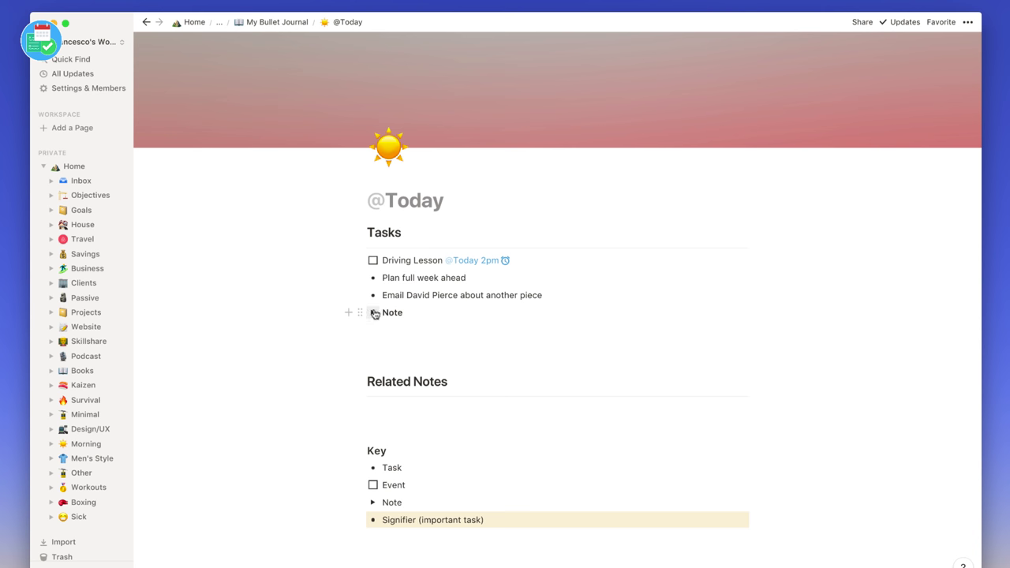
left_click(374, 313)
left_click(374, 311)
left_click(389, 410)
- Add a Link To Page block for 'Checklists' under Related Notes, then reopen the Note toggle
type("/")
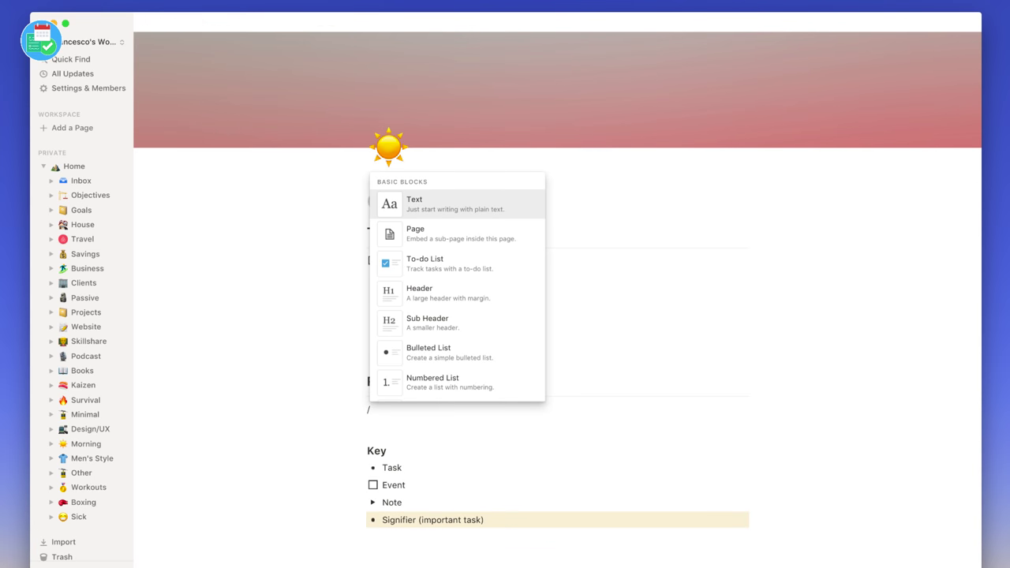
type("hel")
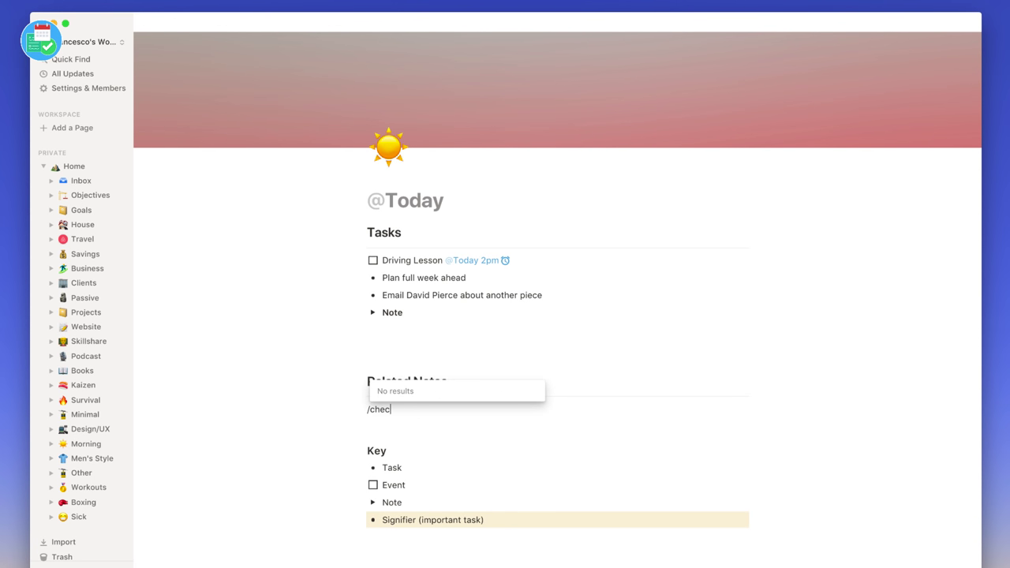
key("BackSpace")
key("BackSpace")
key("BackSpace")
type("c")
key("BackSpace")
type("link")
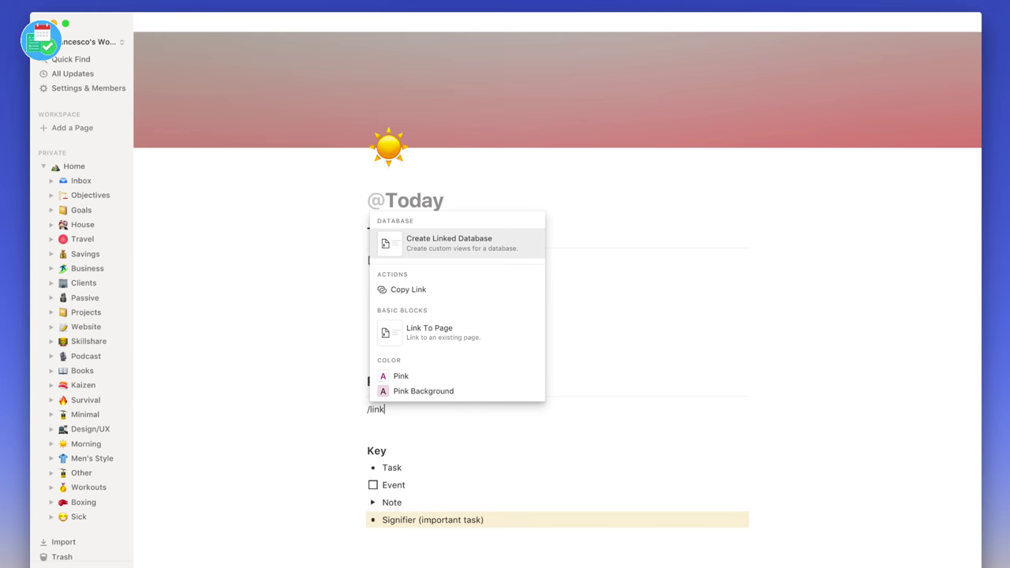
key("Down")
key("Down")
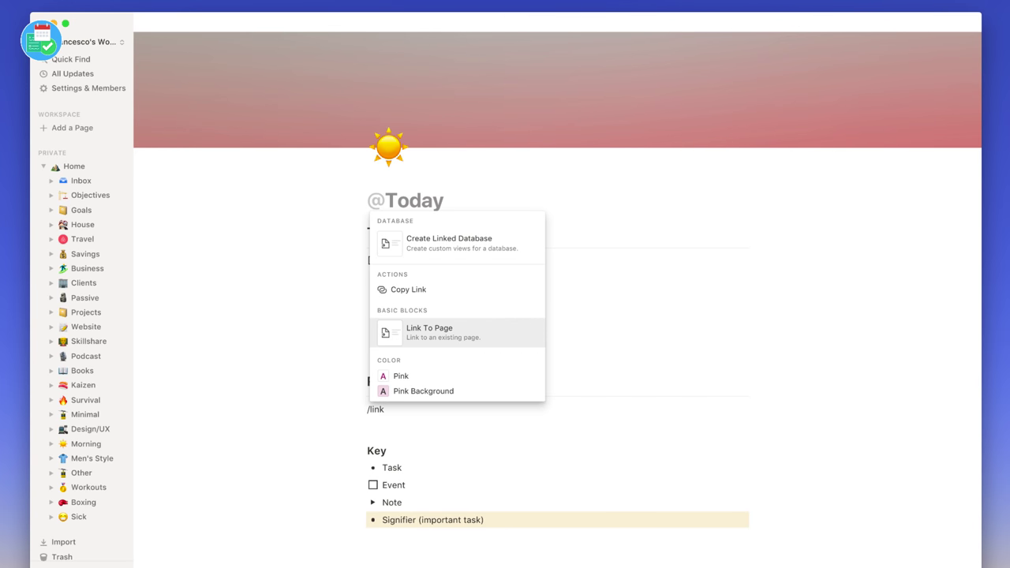
key("Return")
type("ch")
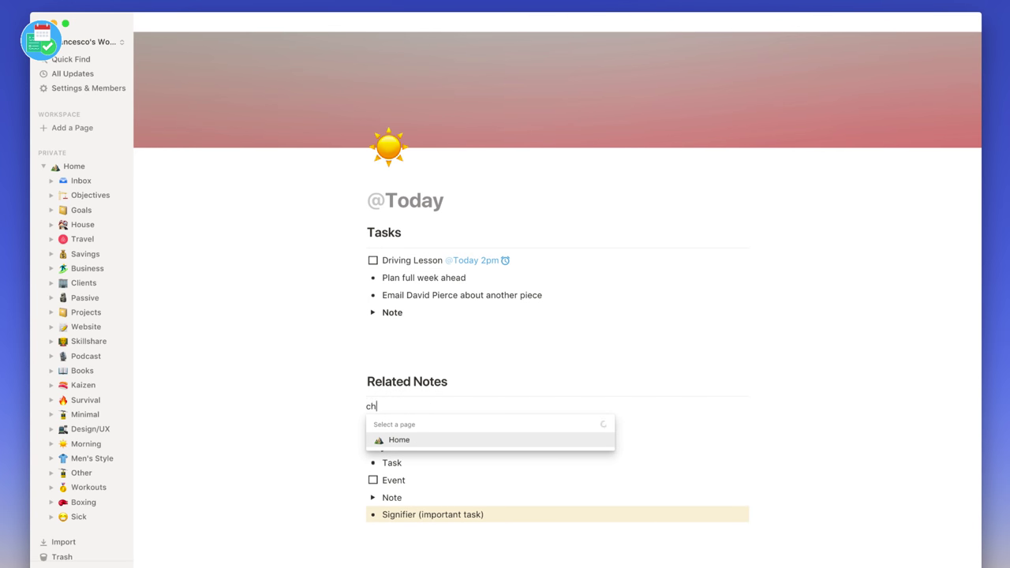
type("ecklists")
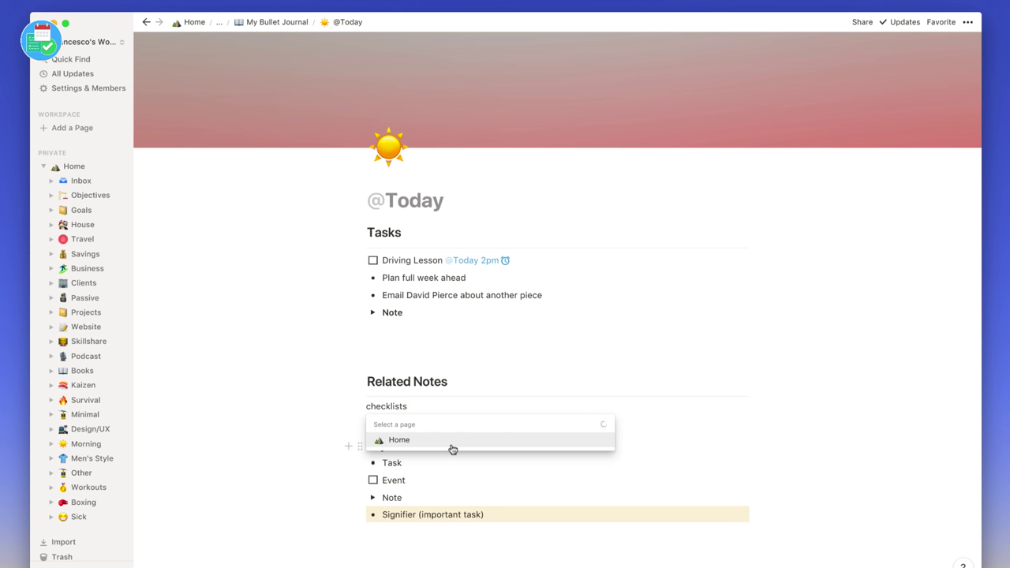
left_click(452, 289)
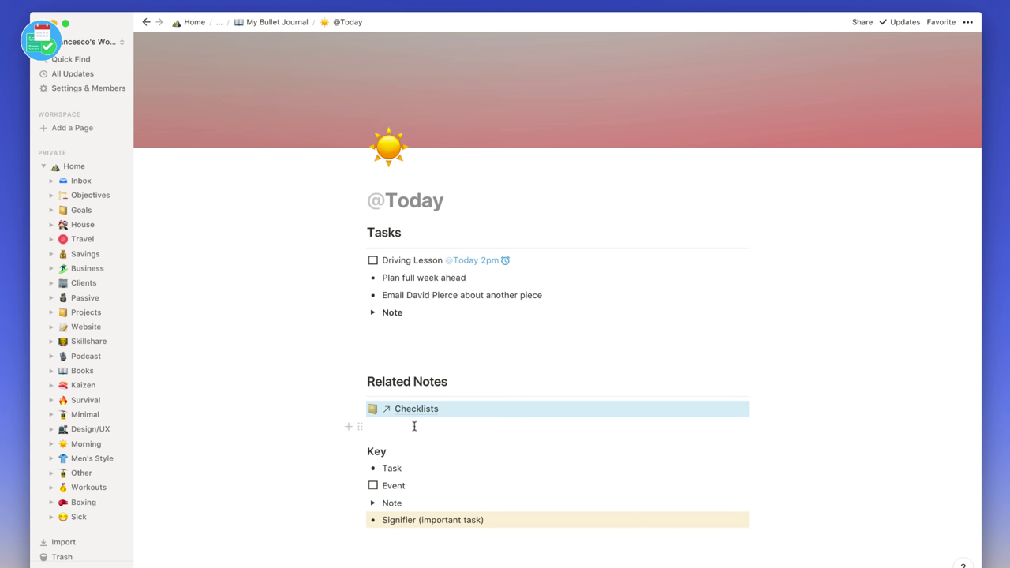
left_click(372, 313)
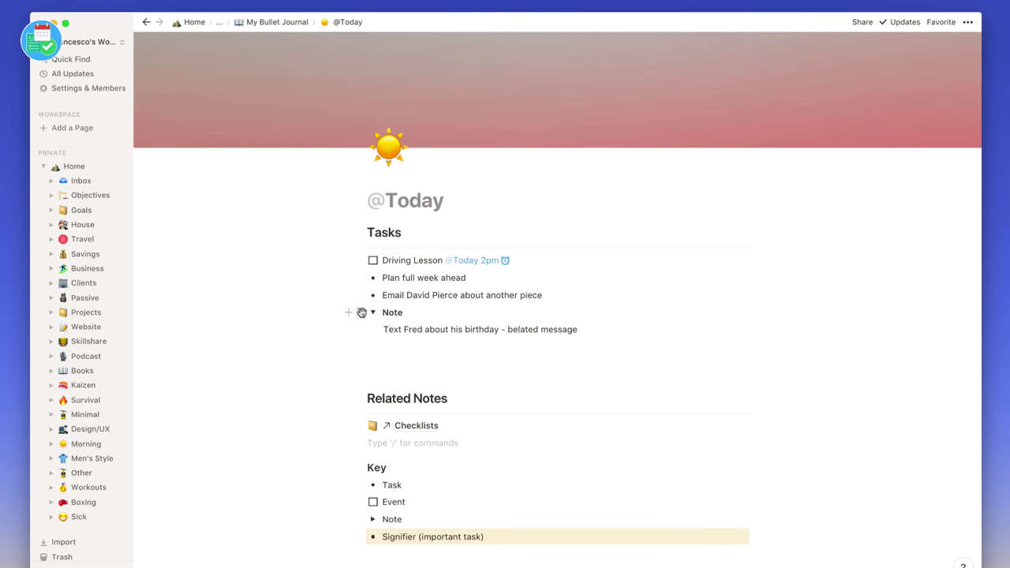
left_click_drag(361, 312, 379, 315)
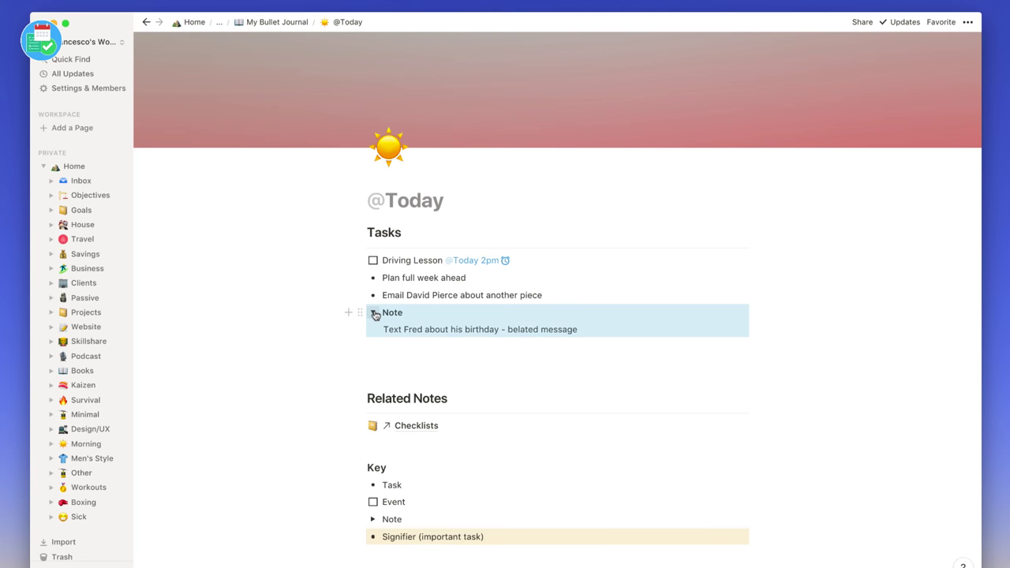
- Collapse the Note toggle again and start an empty line beneath it
left_click(374, 313)
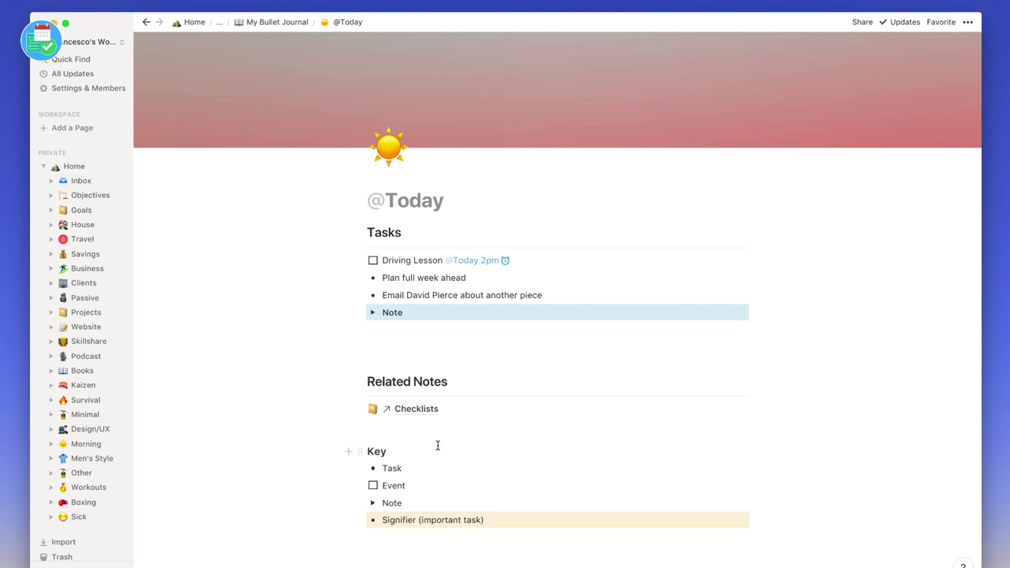
scroll(435, 442, "up", 1)
left_click(419, 377)
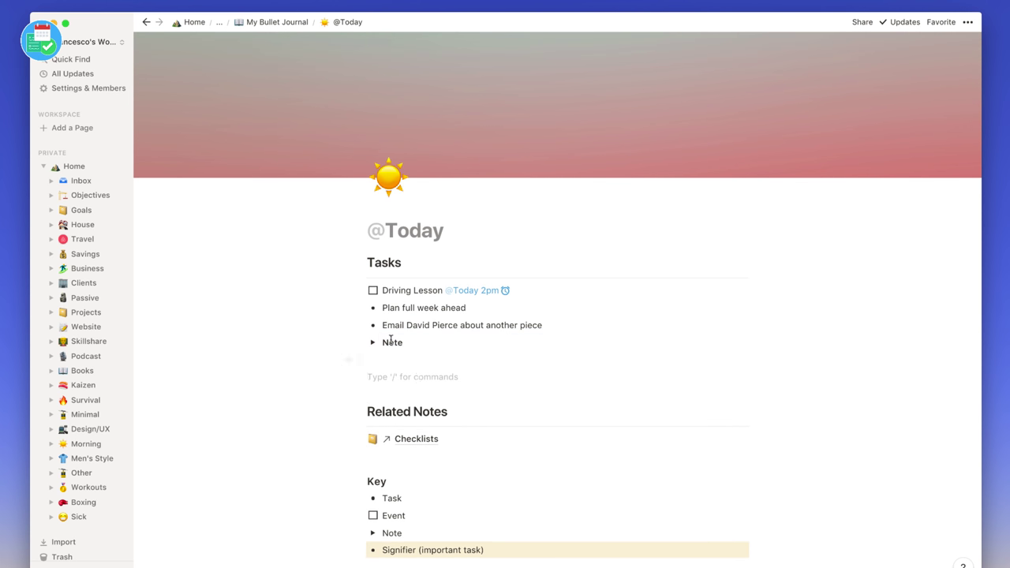
- Give the 'Plan full week ahead' bullet a Yellow Background
left_click(361, 308)
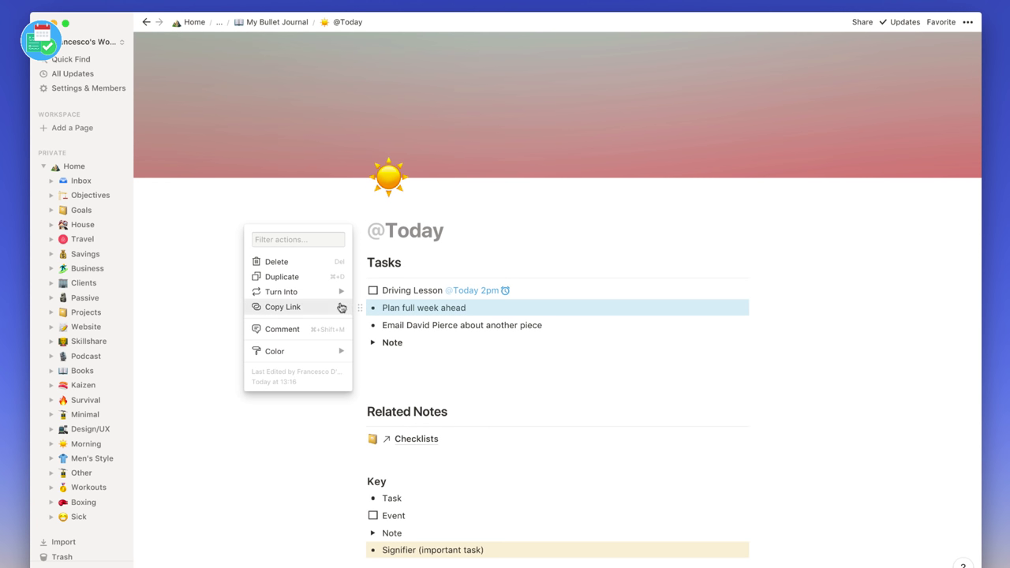
mouse_move(322, 352)
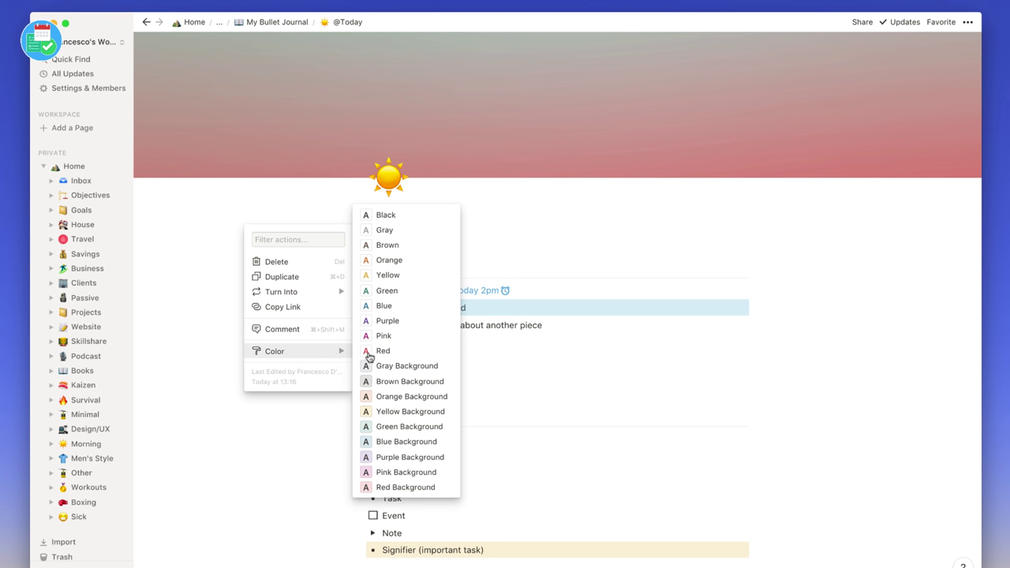
left_click(404, 411)
double_click(467, 337)
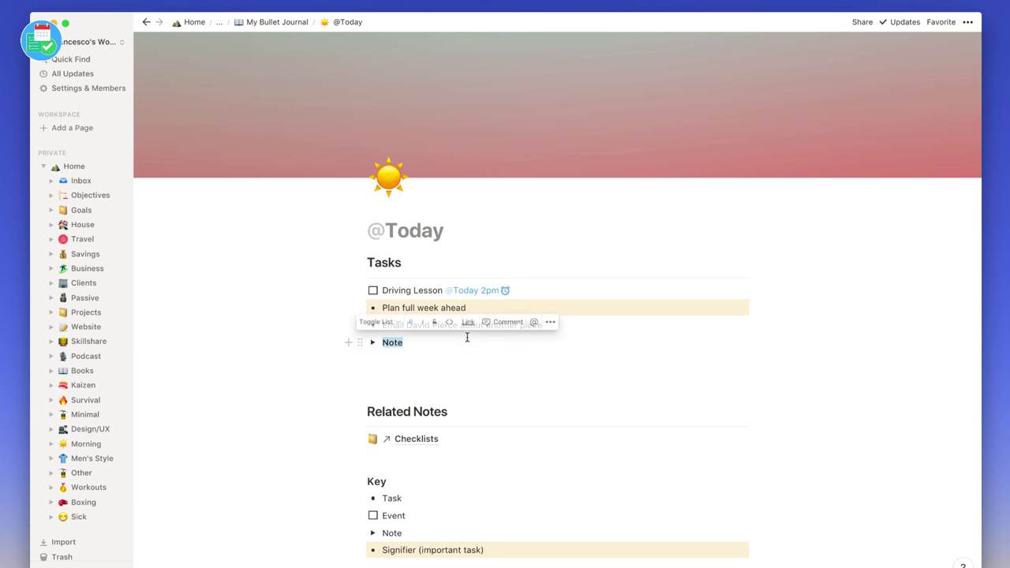
left_click(432, 358)
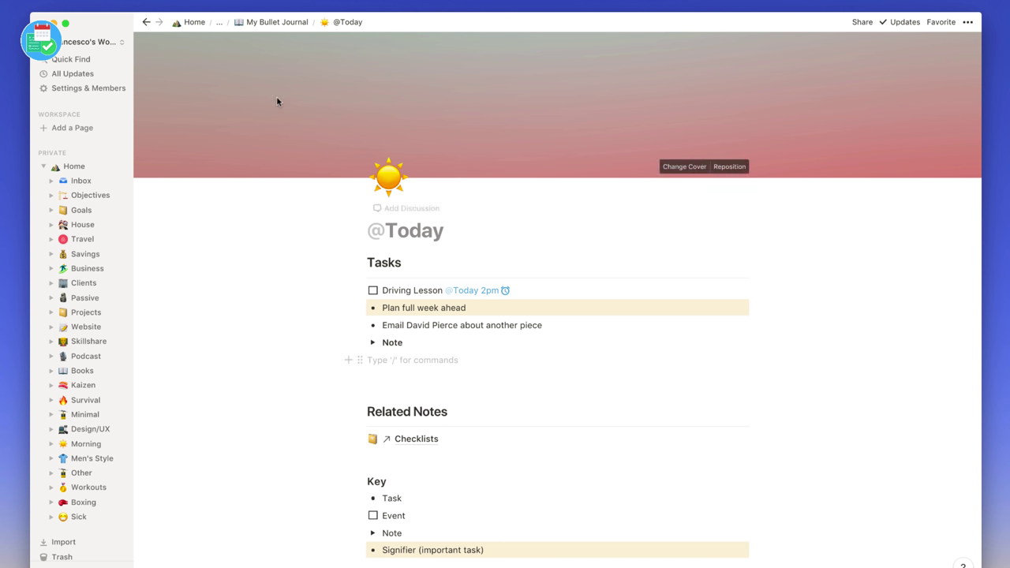
- Check the empty Past Months page, then drag November to a new spot in the My Bullet Journal index
left_click(272, 24)
scroll(454, 395, "down", 3)
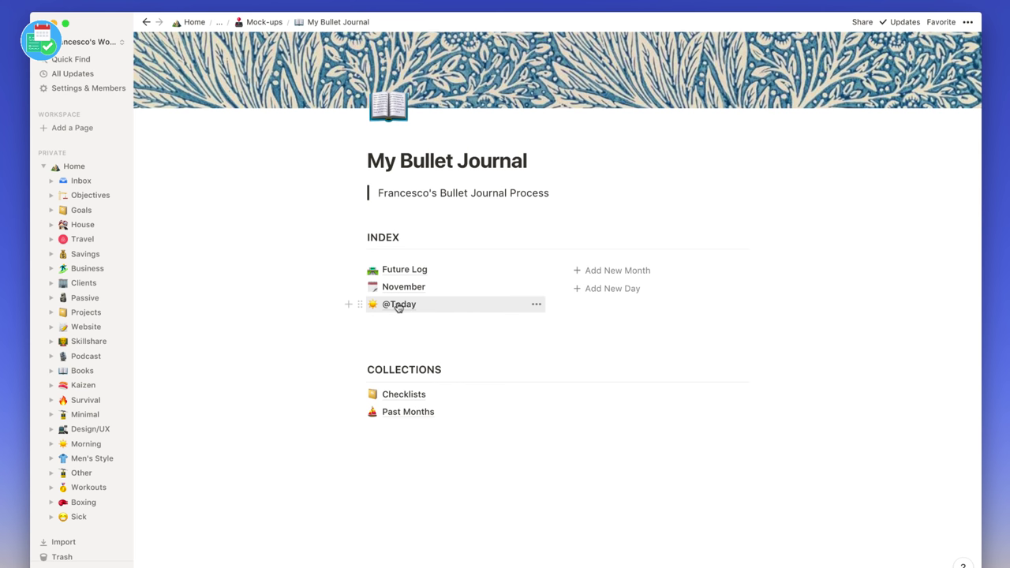
left_click(417, 420)
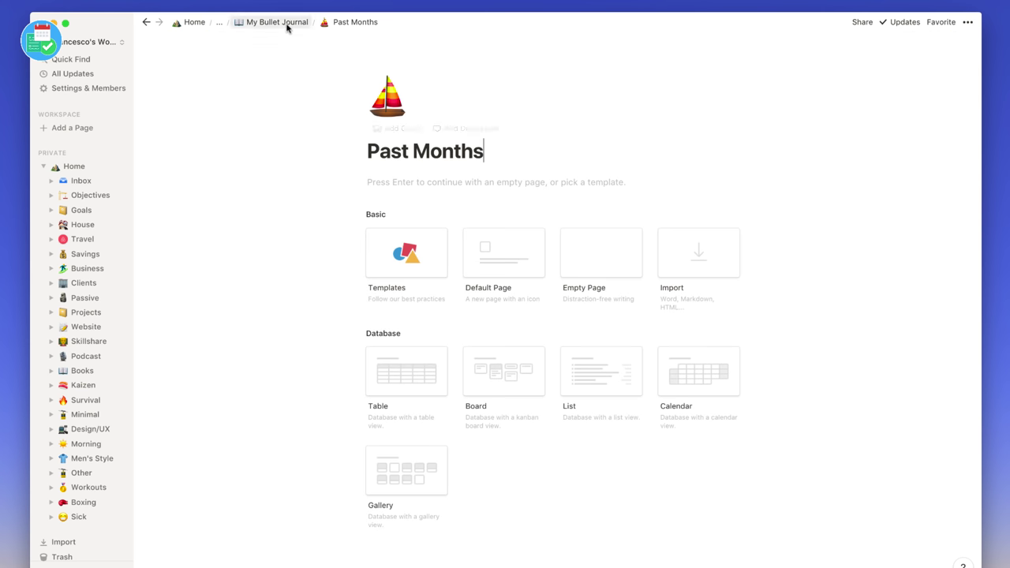
left_click(277, 22)
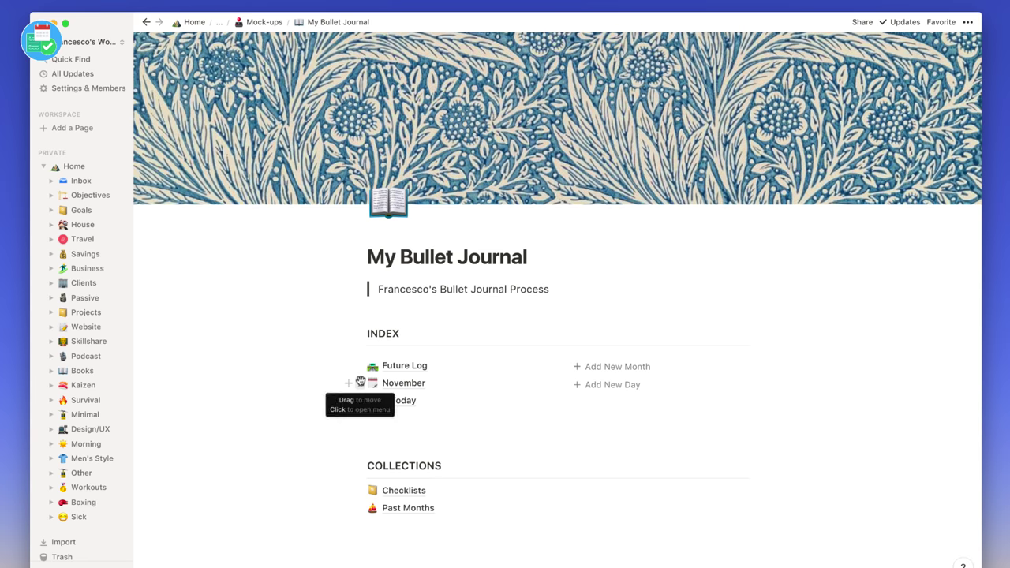
left_click_drag(361, 383, 370, 364)
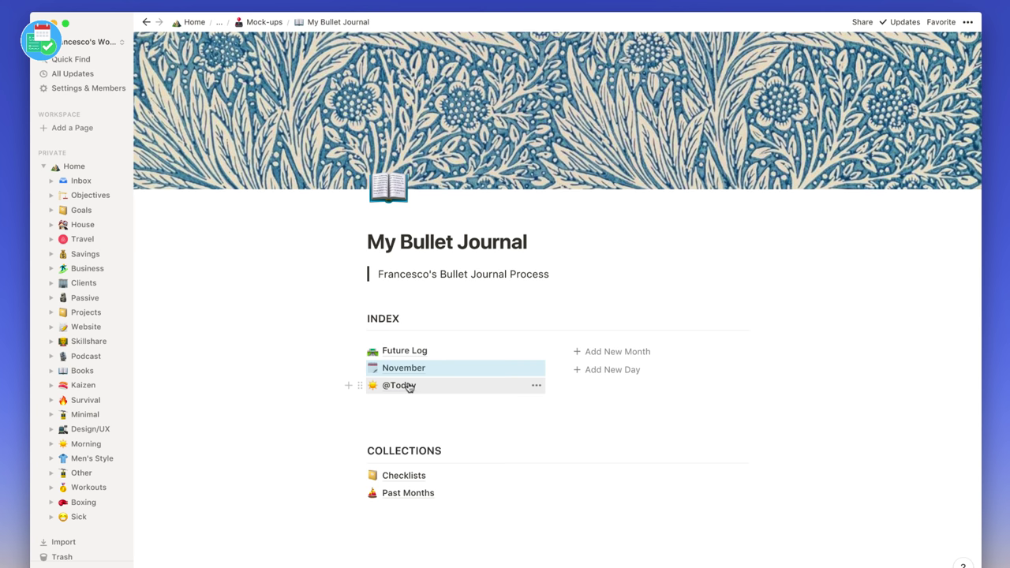
- Create a 'Shopping List' sub-page in Checklists with a shopping-bags emoji icon
left_click(407, 476)
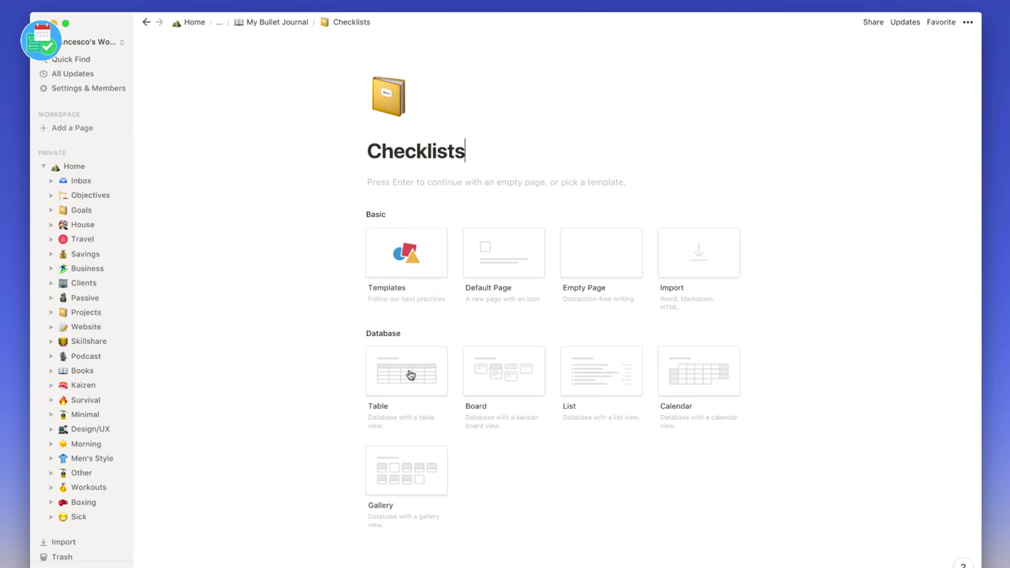
left_click(400, 184)
type("/pag")
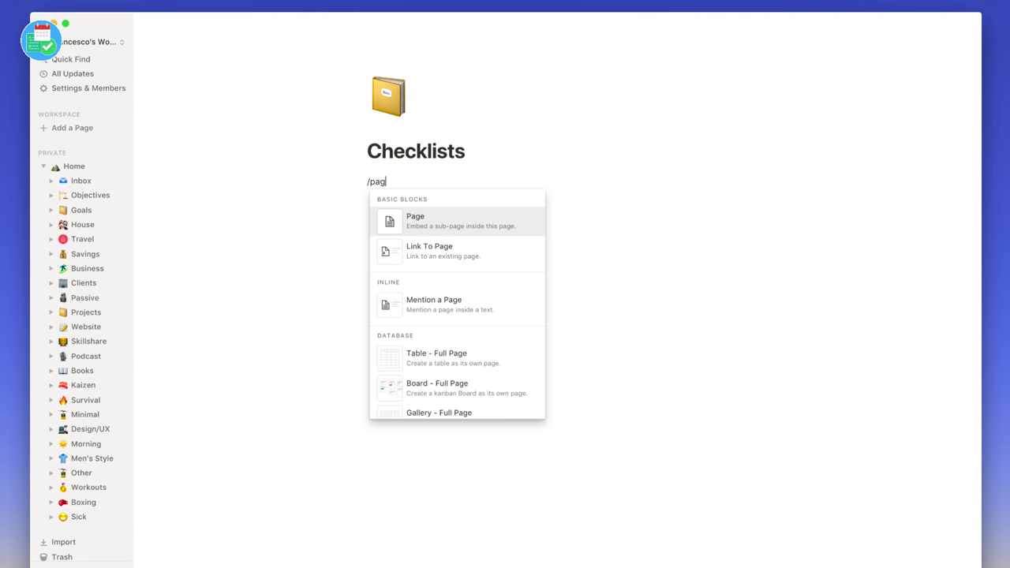
key("Return")
type("Shopping")
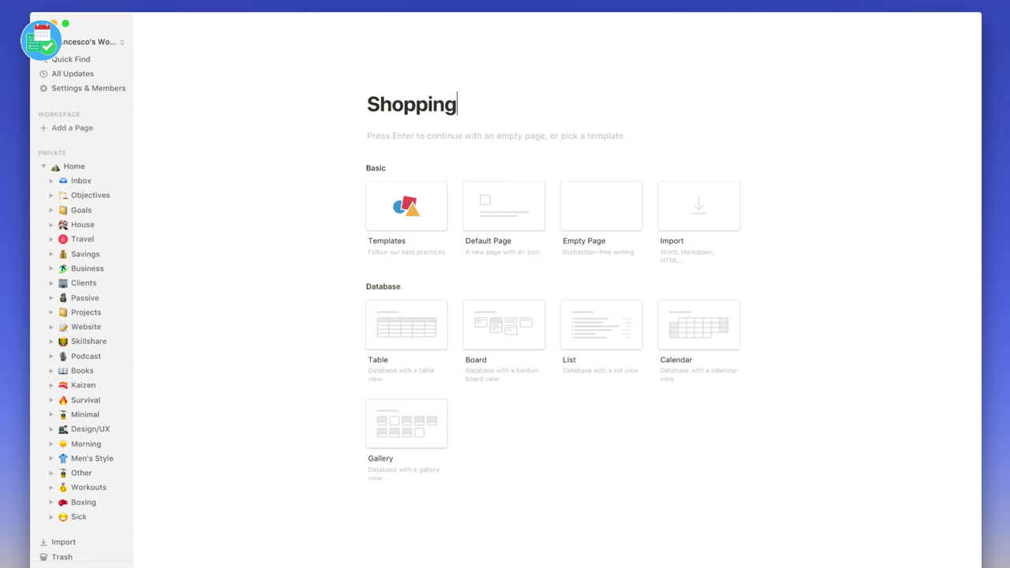
type(" List")
left_click(381, 83)
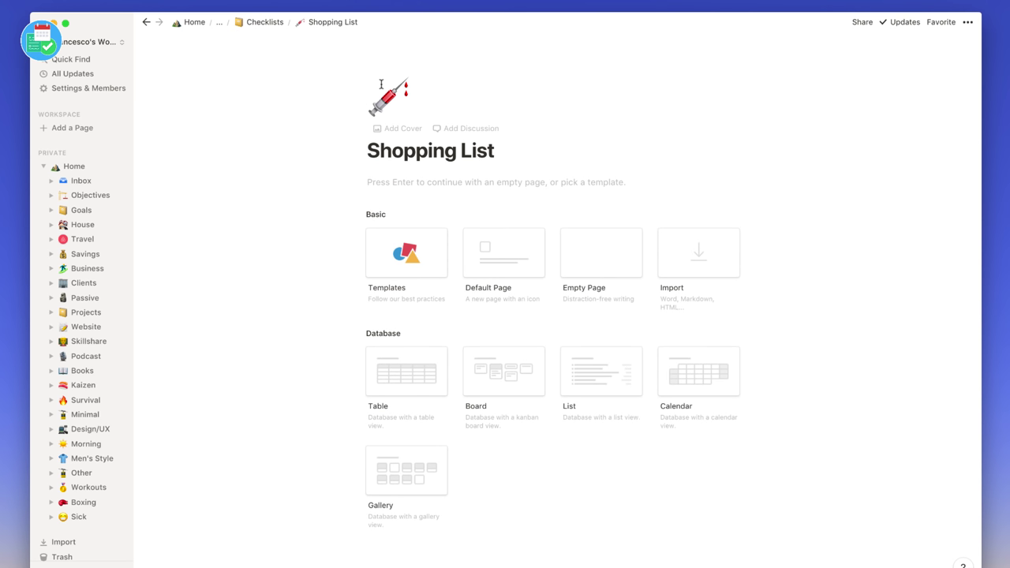
left_click(392, 94)
left_click(439, 195)
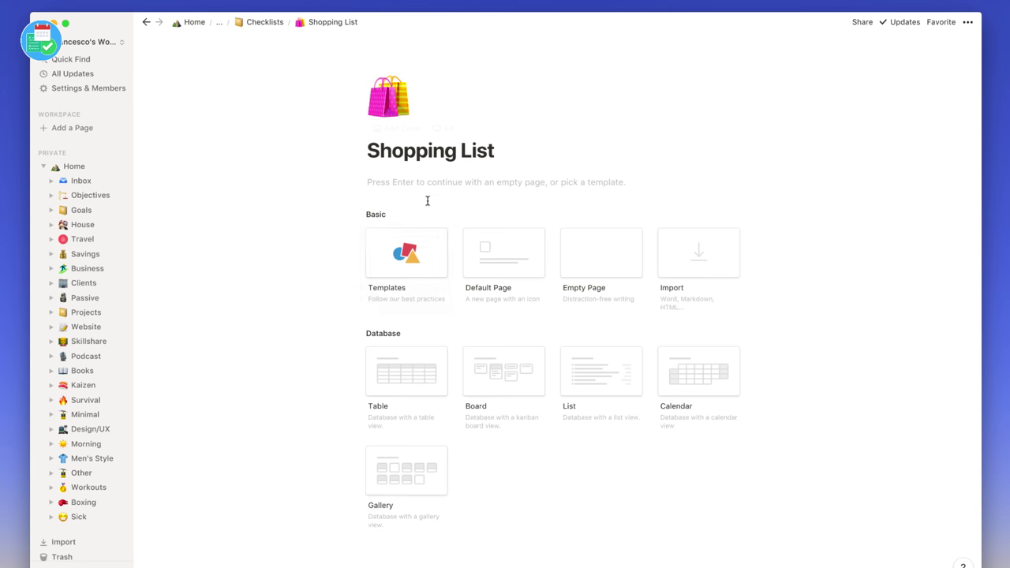
- Fill Shopping List with bullets Brocolli, Cabbage, Fries and Cheese, then return to Checklists
key("Return")
type("- Br")
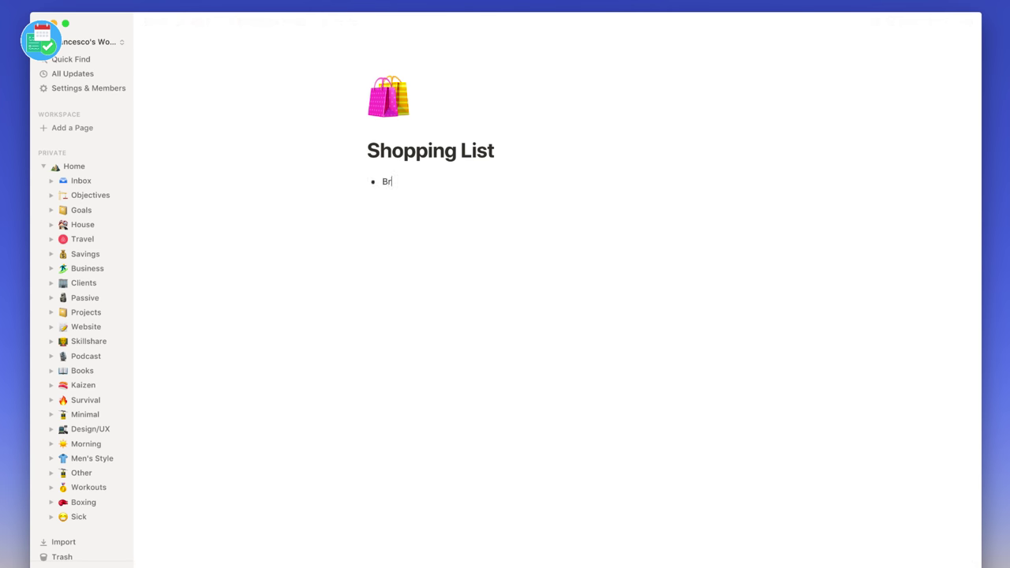
type("ocolli")
key("Return")
type("Cabbage")
key("Return")
type("Fries")
key("Return")
type("C")
type("heese")
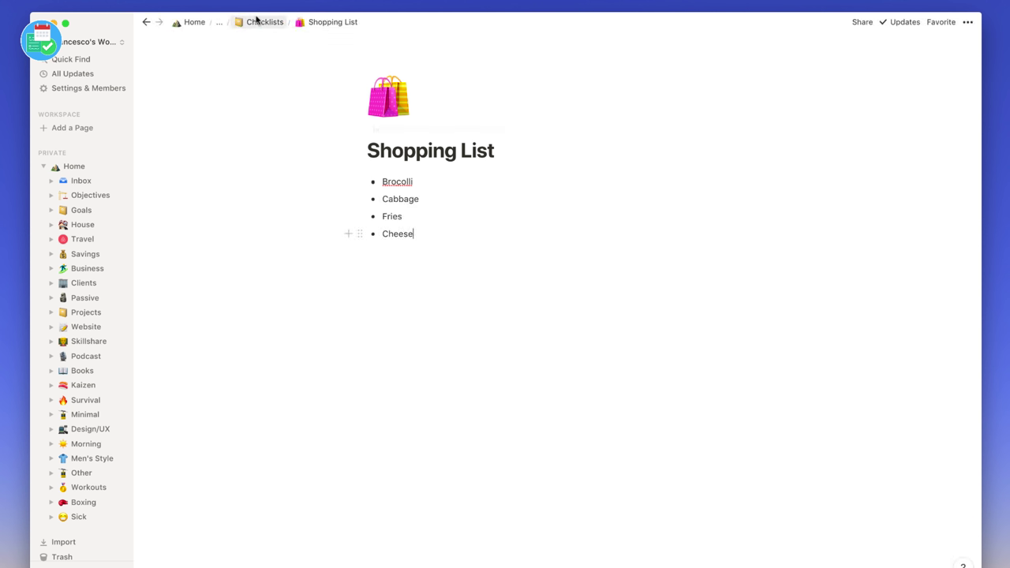
left_click(261, 21)
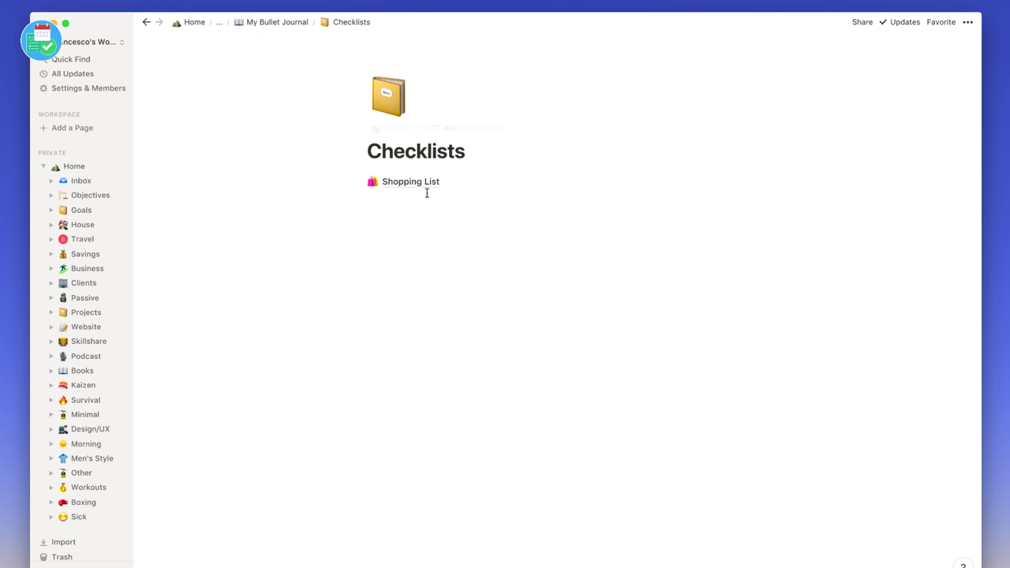
left_click(300, 23)
left_click(399, 401)
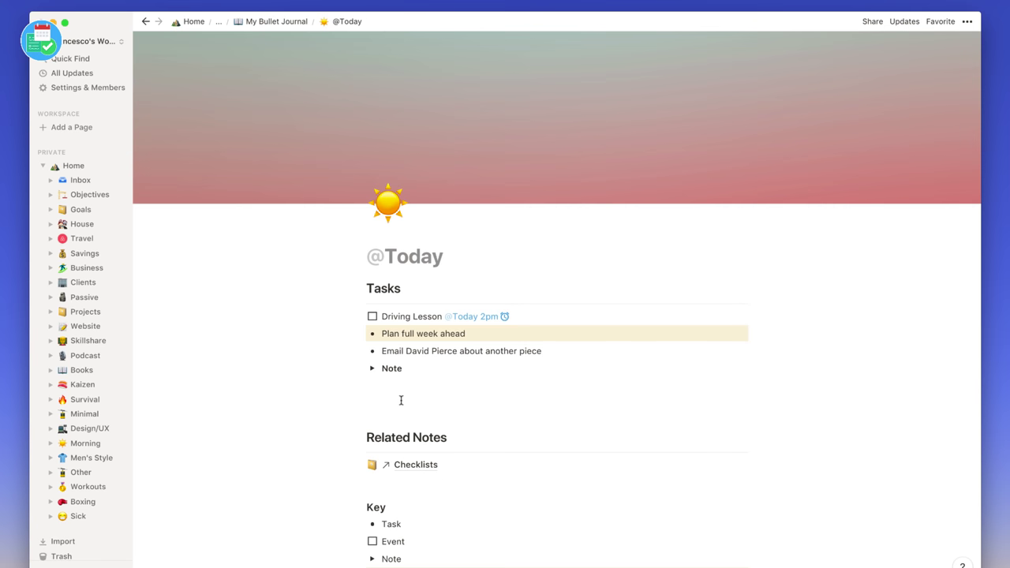
left_click(408, 482)
type("/link")
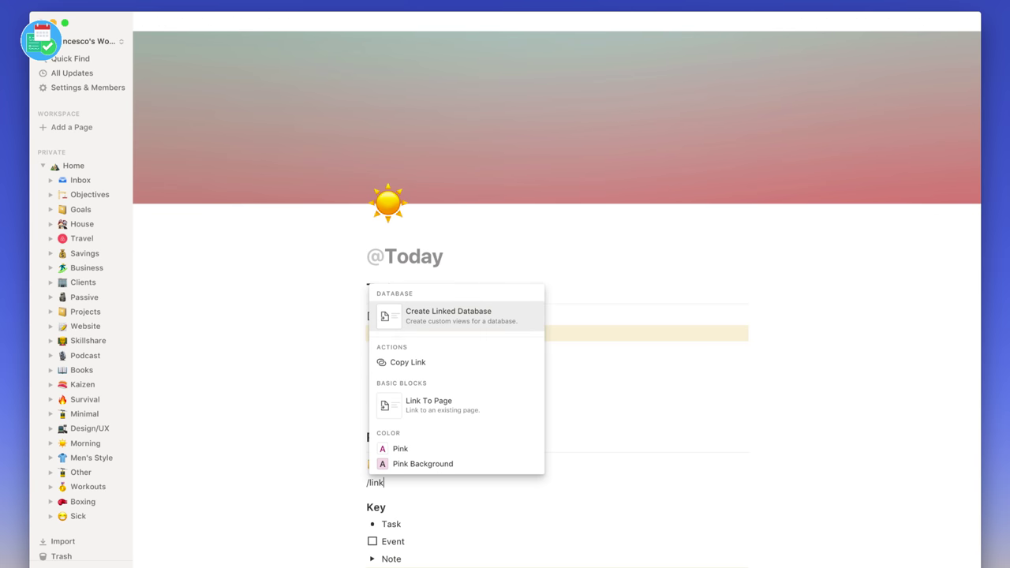
key("Down")
key("Down")
key("Return")
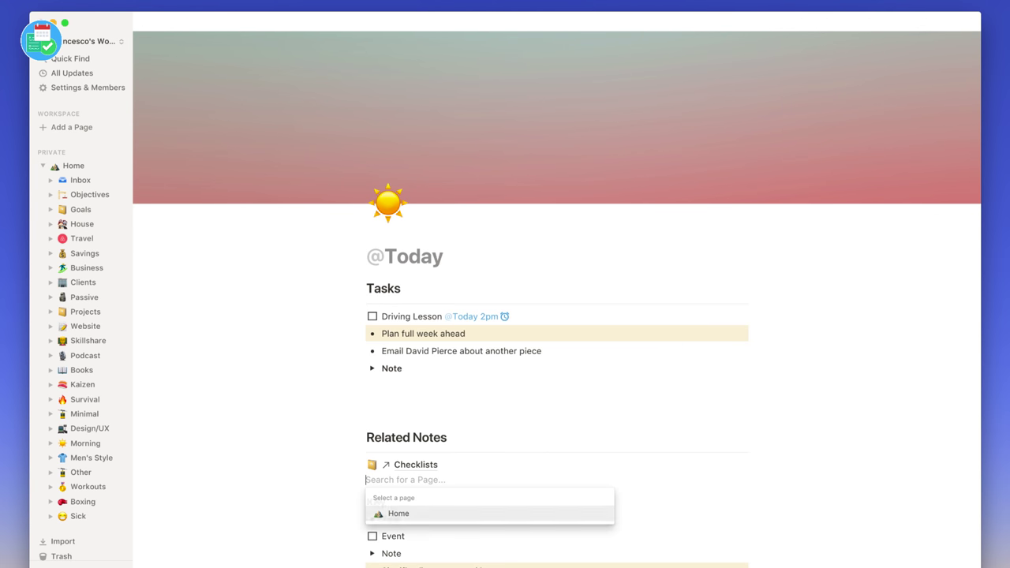
type("shopping")
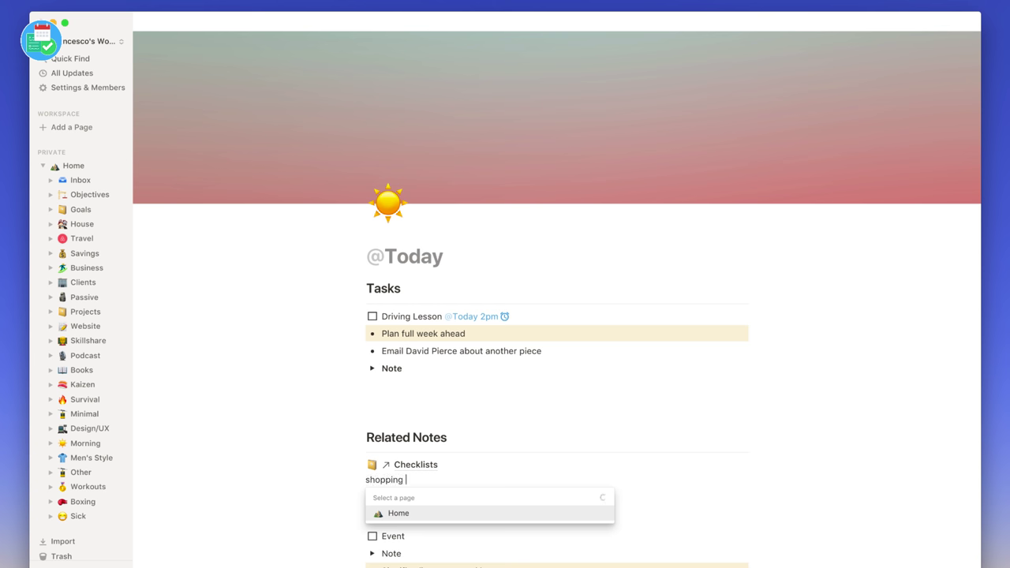
key("Return")
scroll(462, 493, "down", 2)
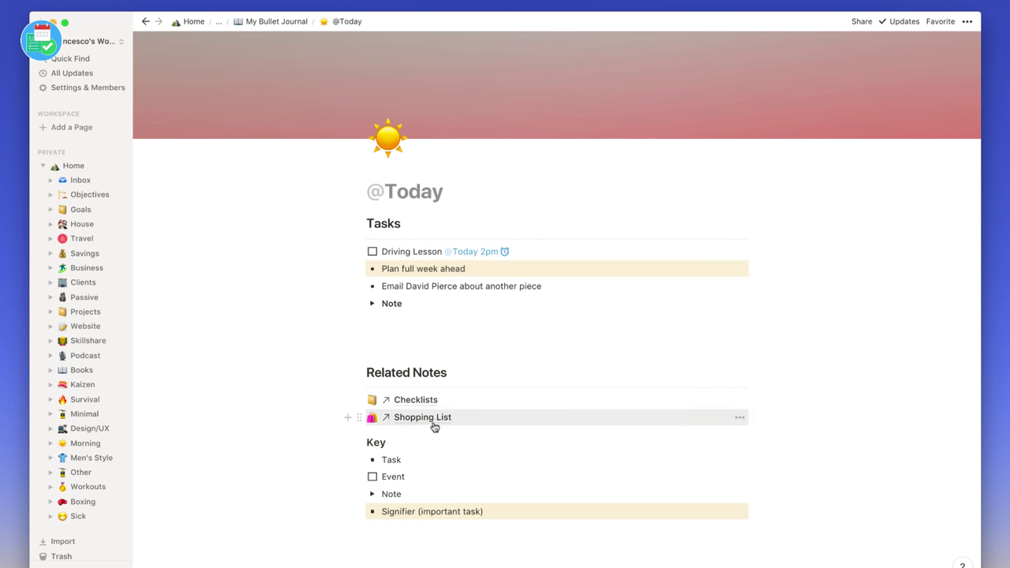
left_click(266, 20)
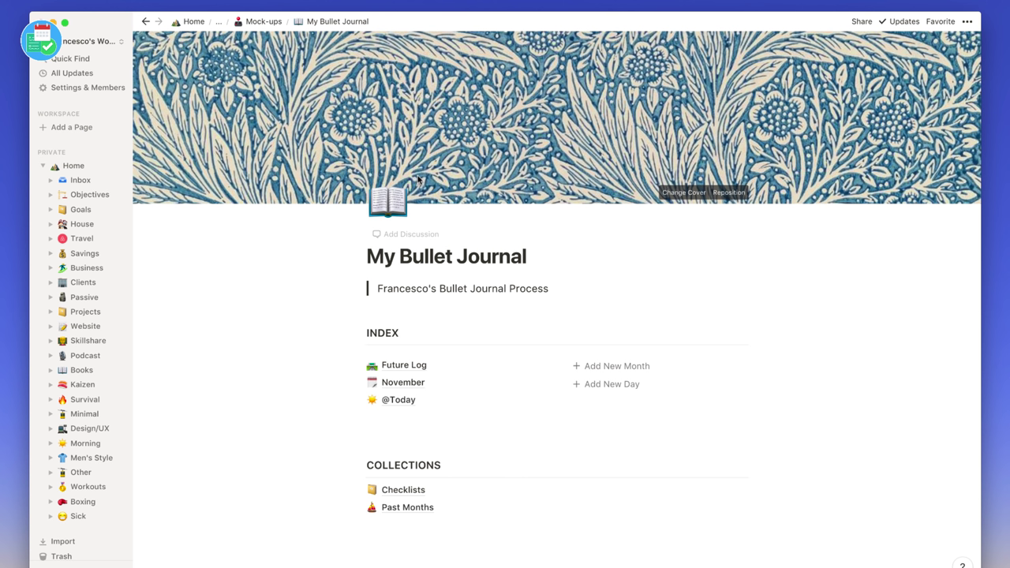
- From Mock-ups, open the reference Bullet Journal and view its Today (18/10) example page
left_click(263, 21)
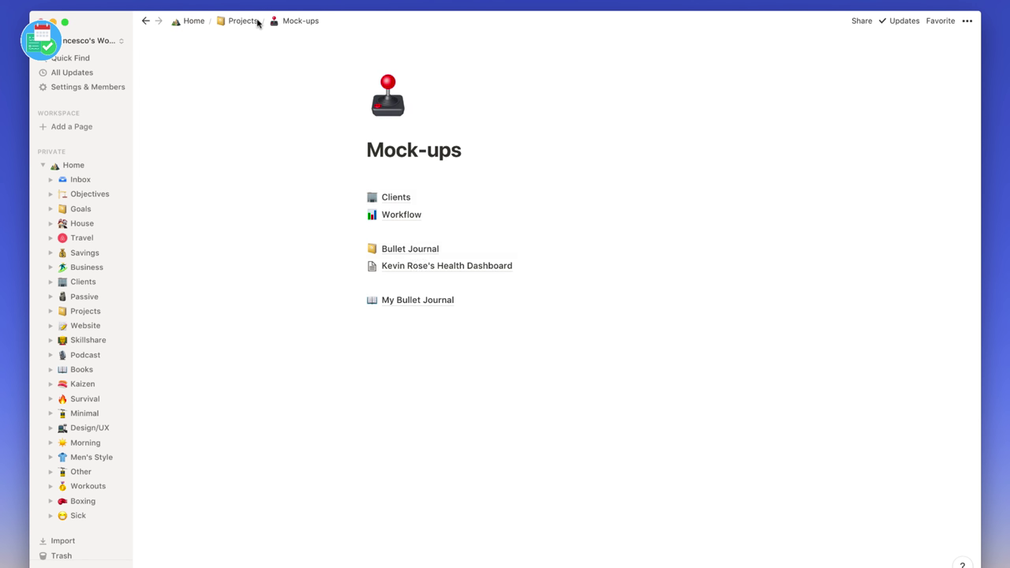
left_click(412, 251)
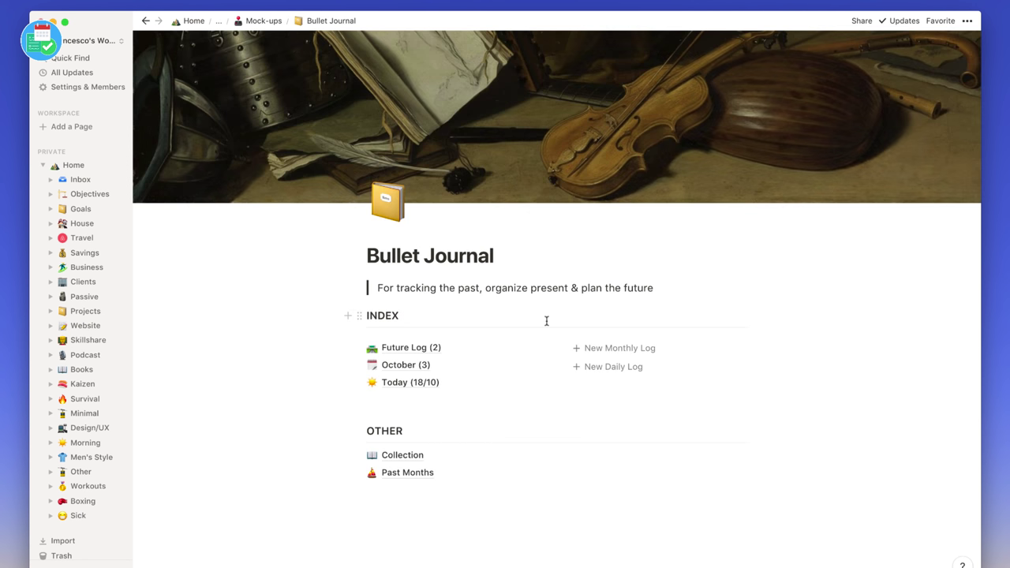
left_click(399, 384)
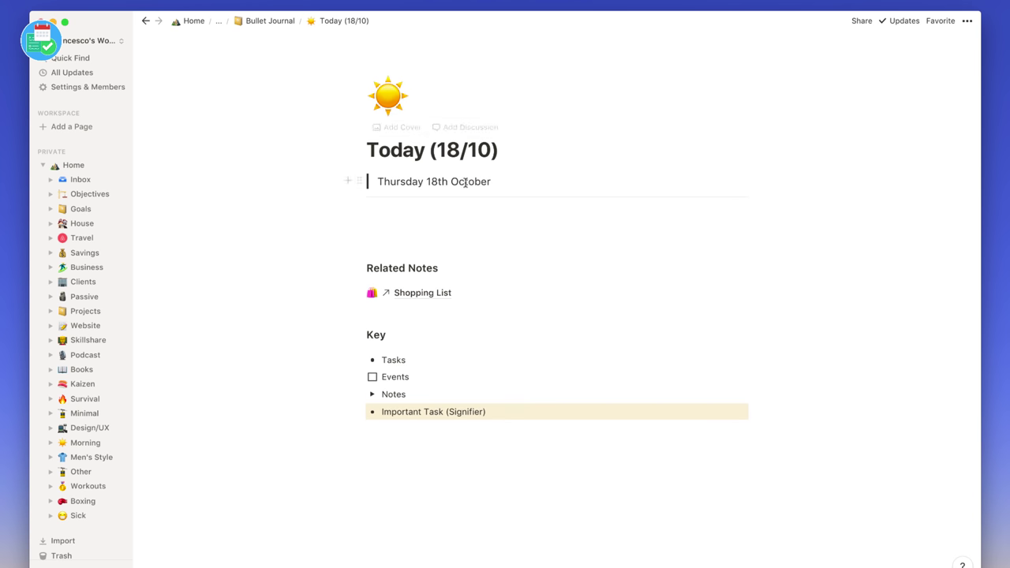
left_click(268, 21)
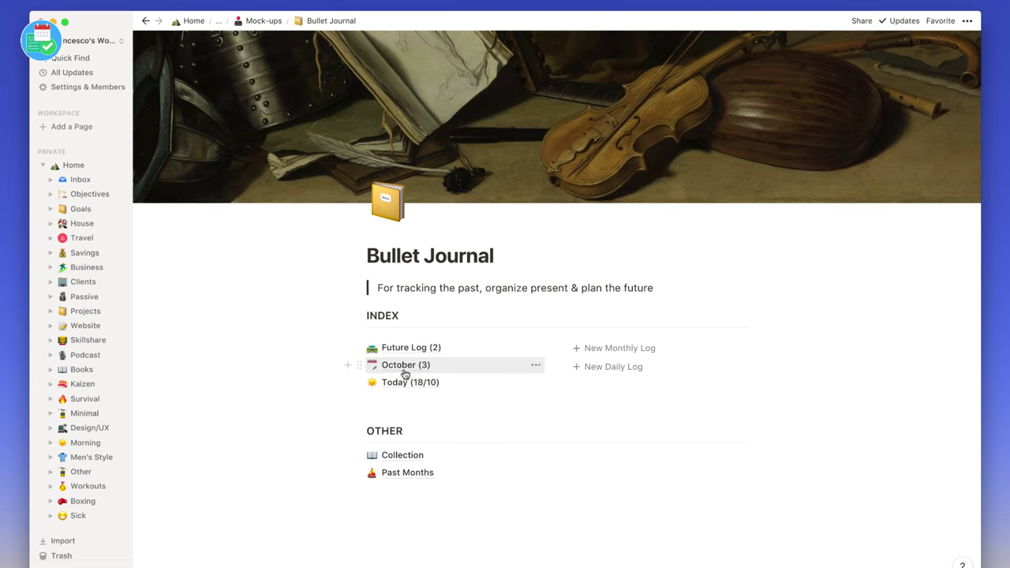
- Look through the October (3) example page, then return to Mock-ups
left_click(404, 371)
scroll(459, 355, "down", 3)
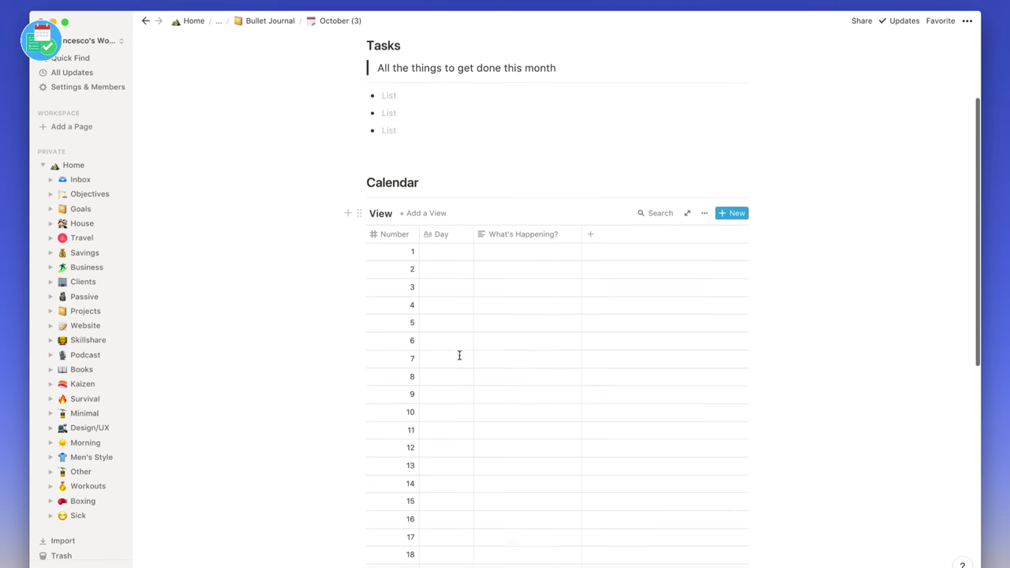
scroll(459, 355, "up", 3)
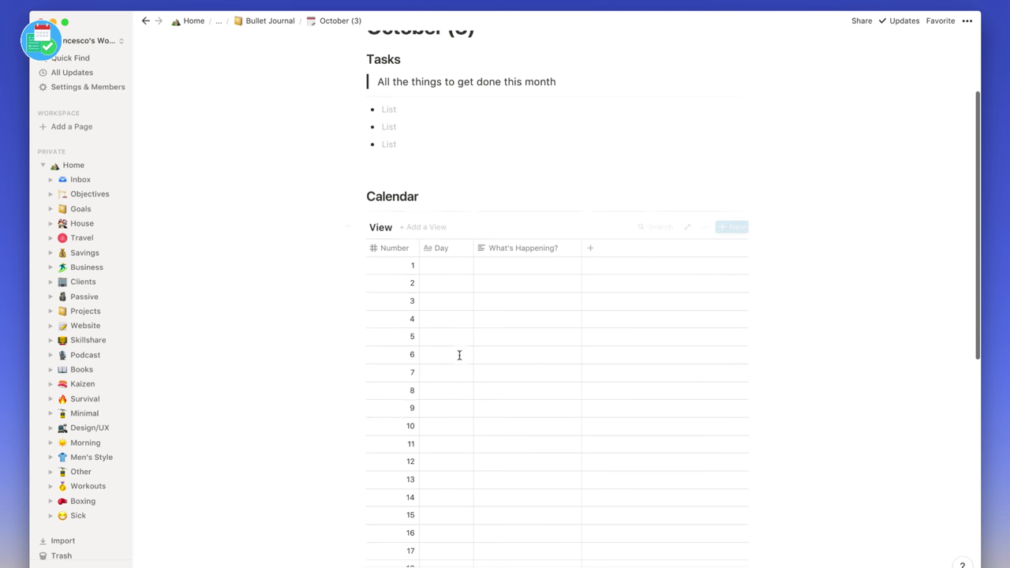
left_click(262, 21)
left_click(263, 21)
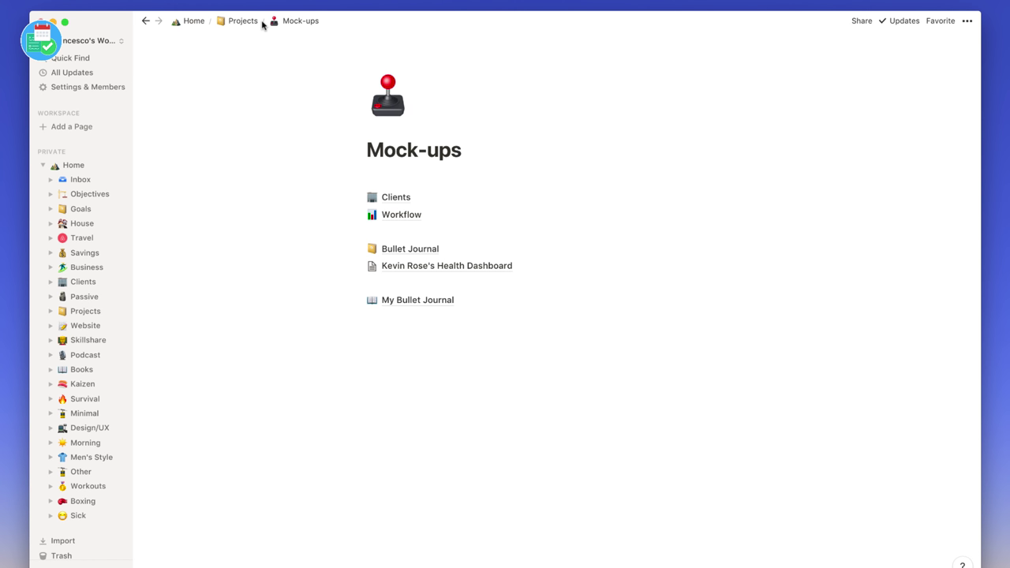